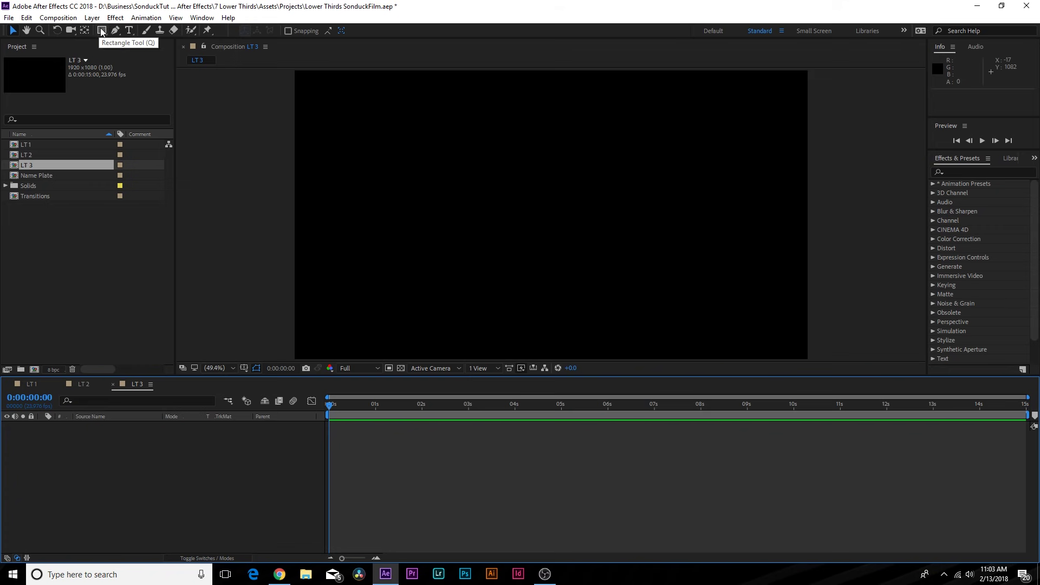
left_click(129, 31)
left_click(515, 254)
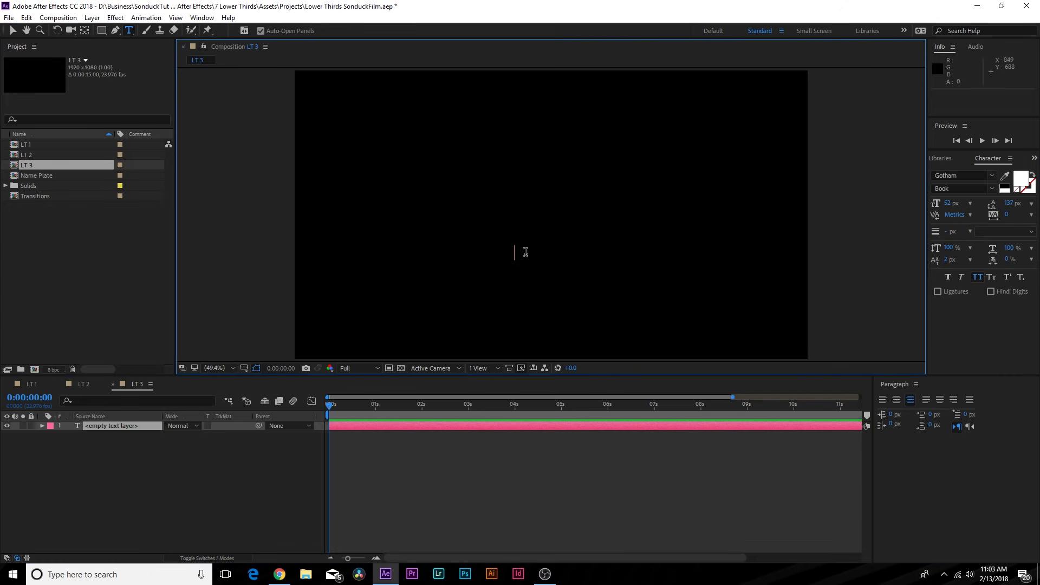
key("ctrl+a")
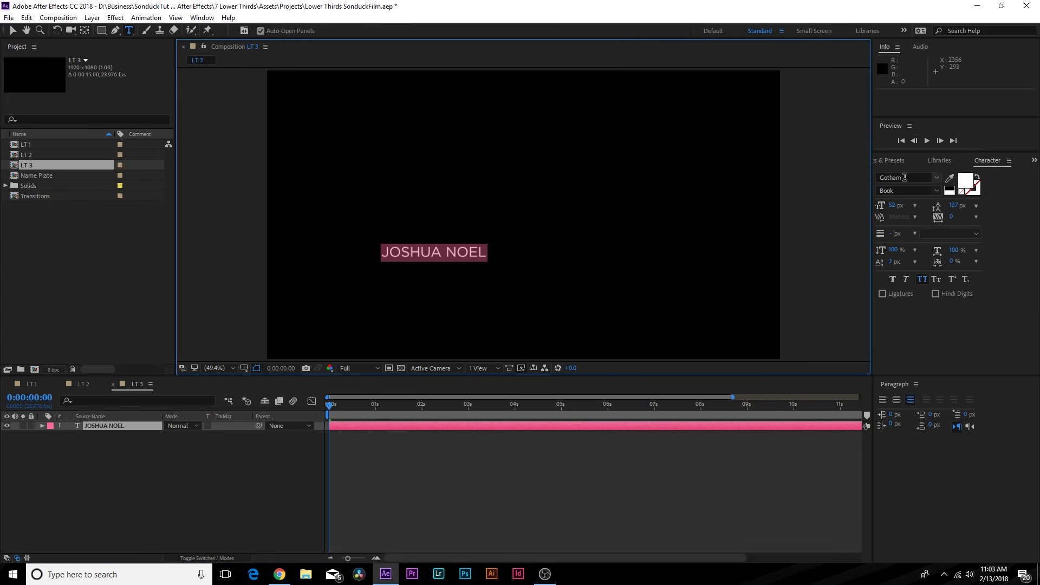
- Set the name's font style to Gotham Bold at 94 px
left_click(936, 191)
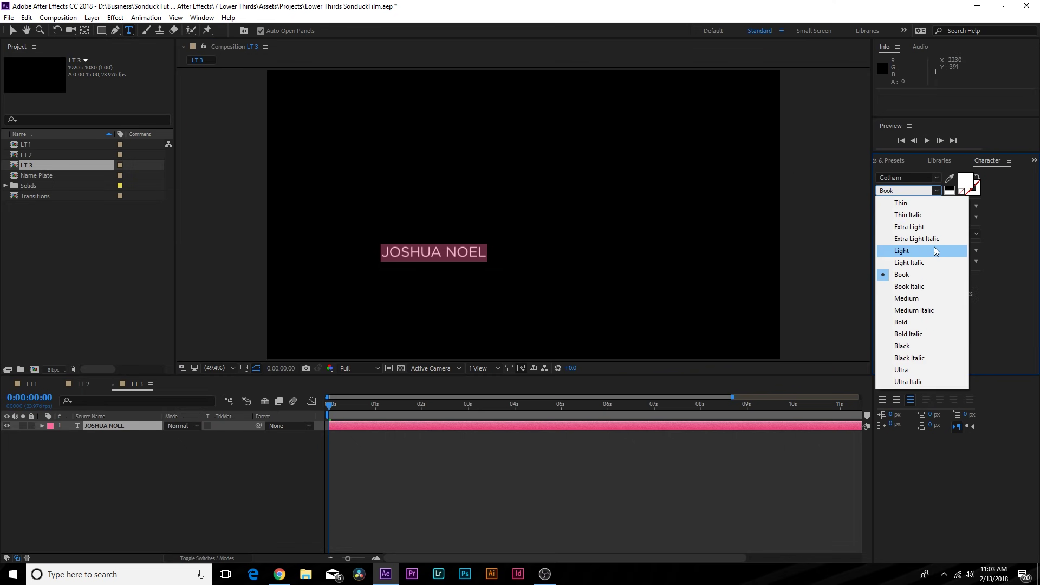
left_click(909, 321)
left_click(432, 251)
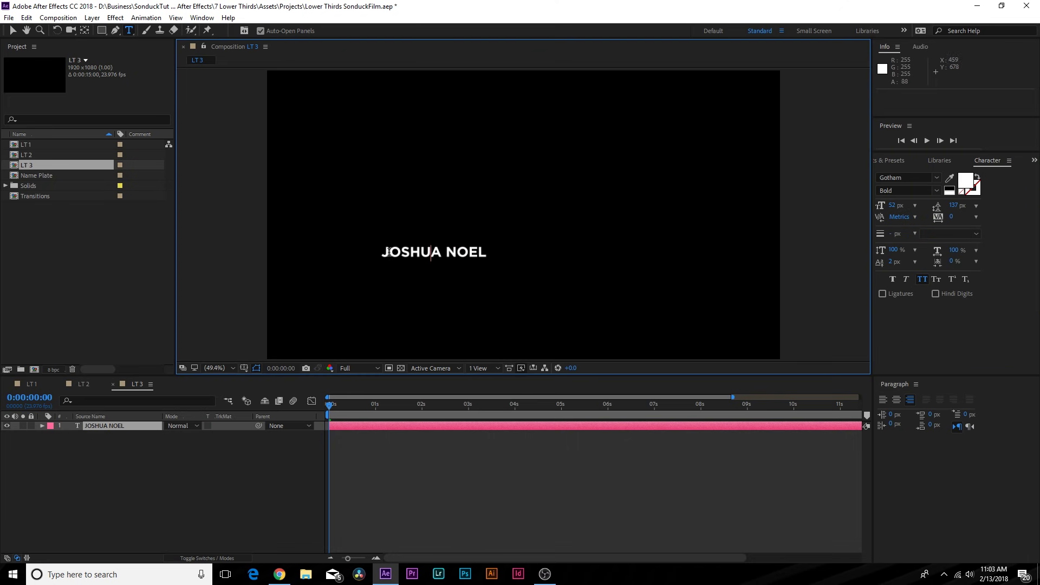
key("ctrl+a")
left_click_drag(891, 206, 918, 205)
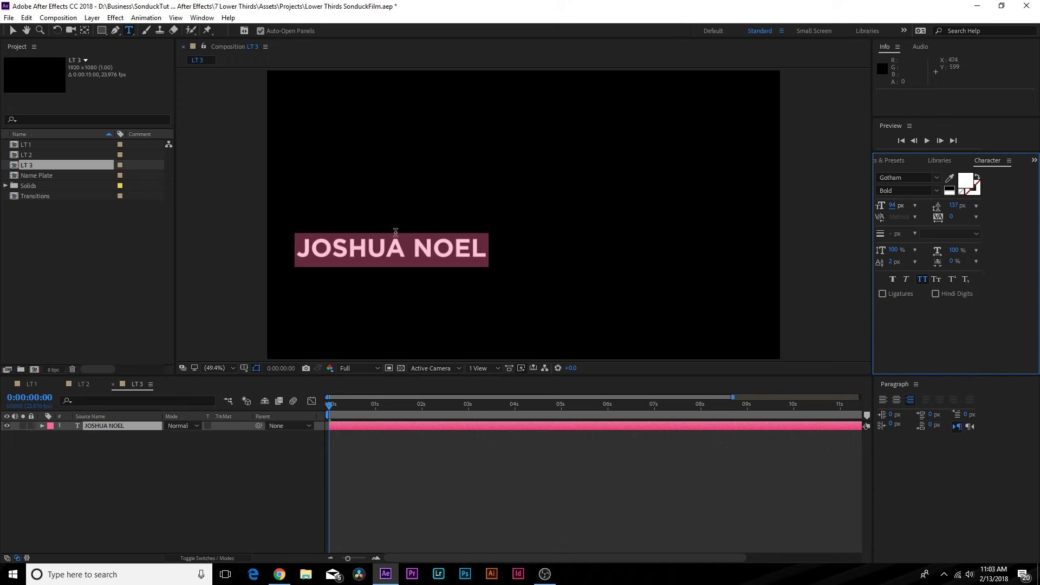
left_click(436, 256)
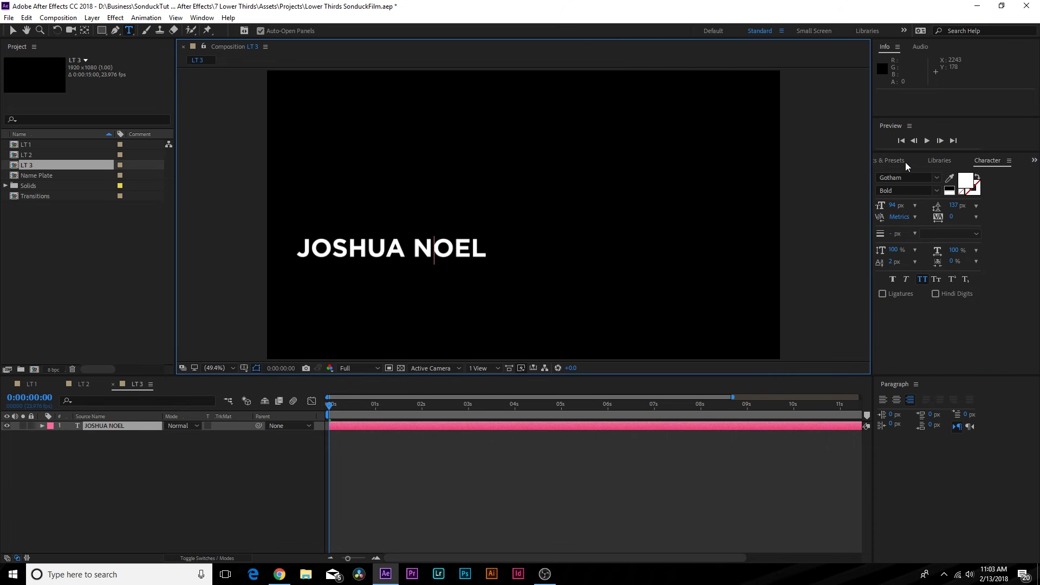
left_click(201, 17)
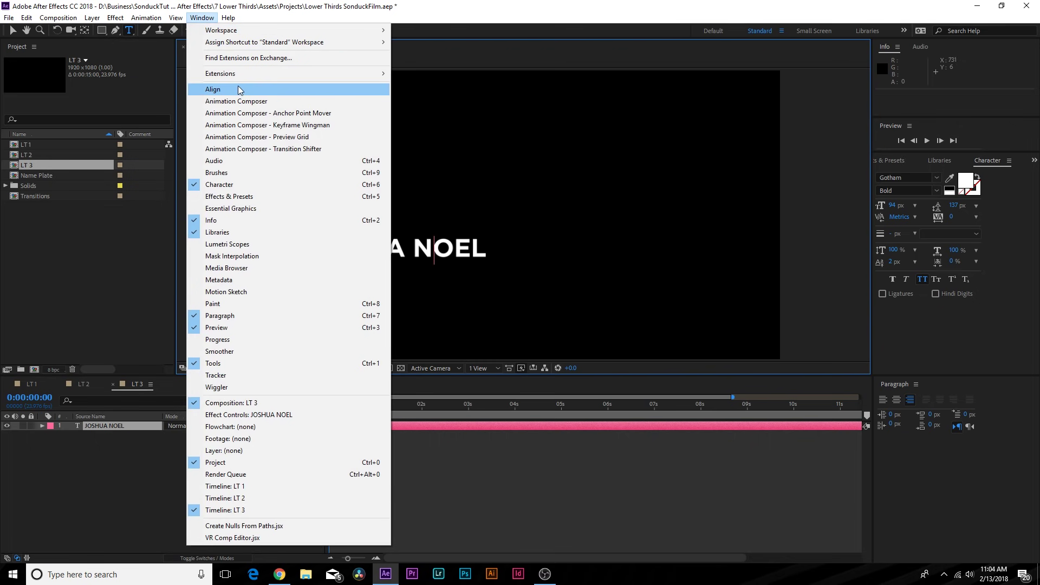
left_click(238, 89)
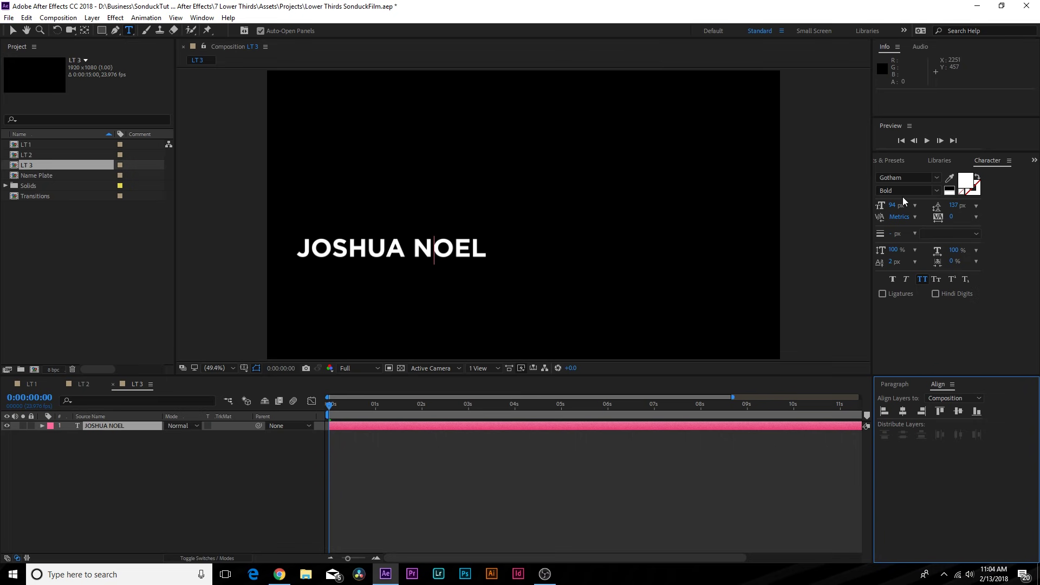
key("ctrl+a")
left_click(904, 412)
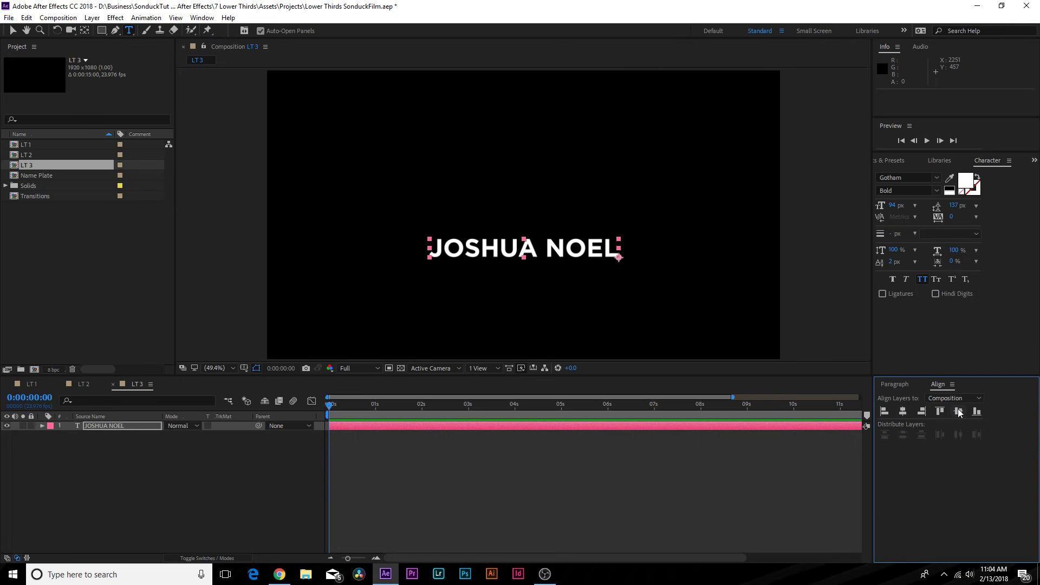
left_click(958, 411)
left_click(519, 220)
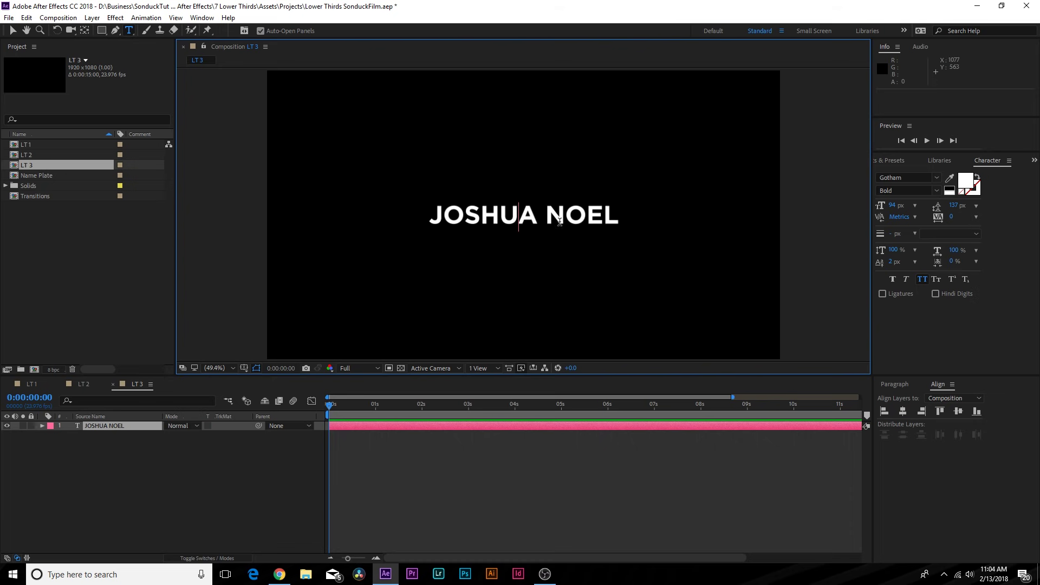
left_click(202, 17)
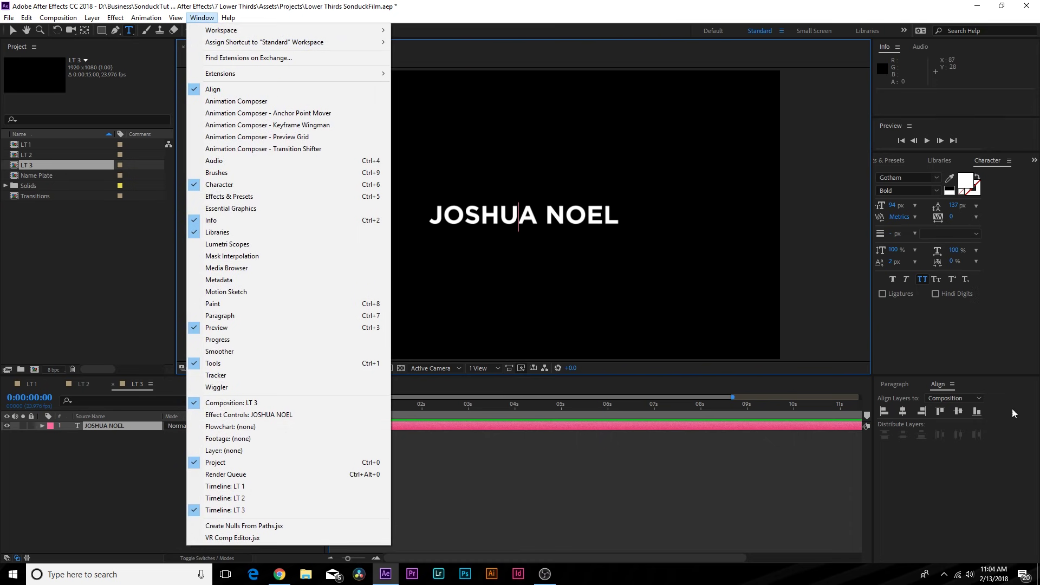
left_click(126, 514)
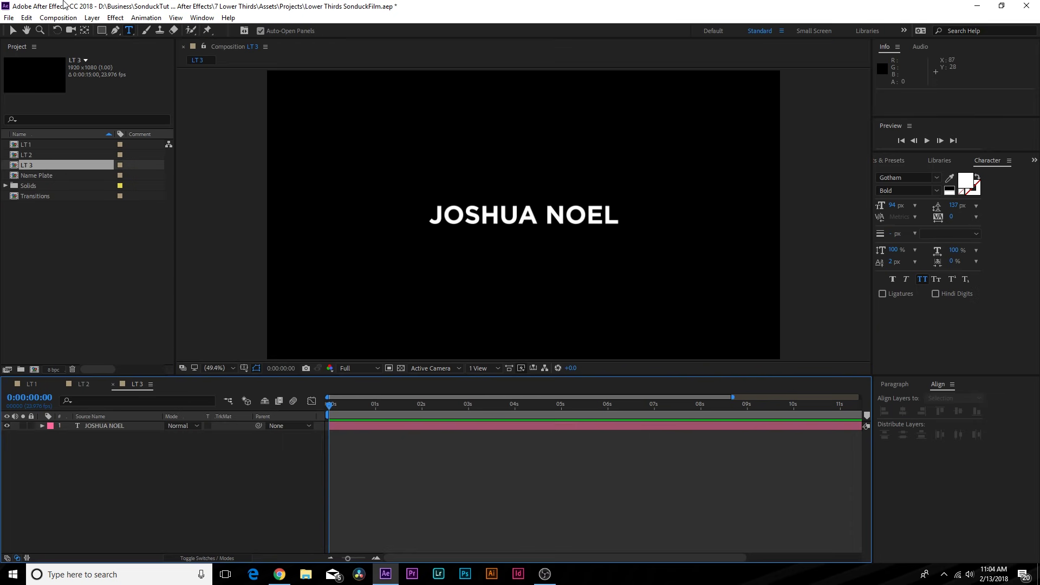
left_click(98, 31)
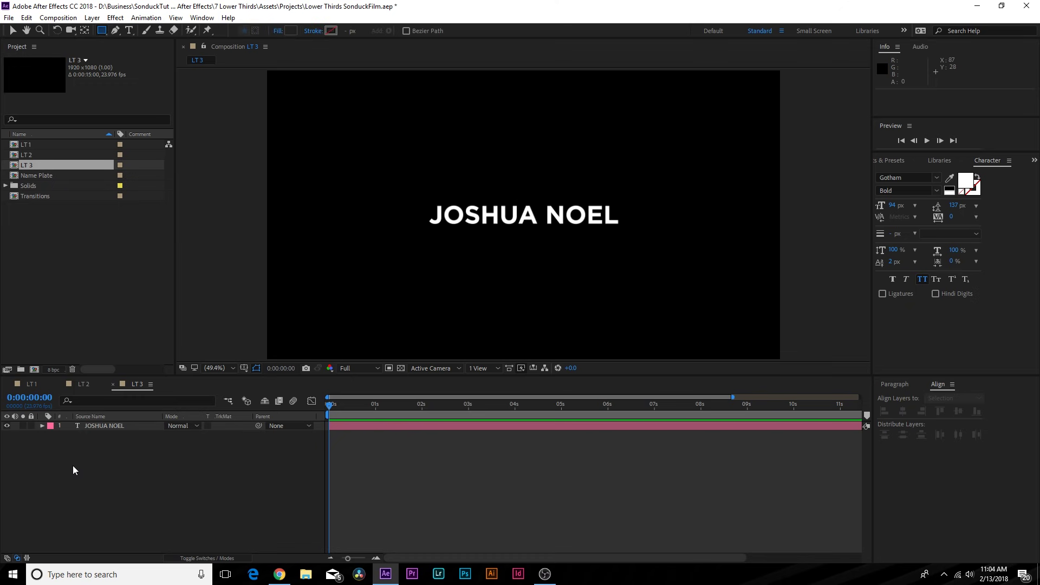
- Draw a rectangle around the name, move it below the text layer, and fill it white
left_click_drag(415, 196, 635, 236)
left_click_drag(102, 427, 110, 471)
left_click(84, 383)
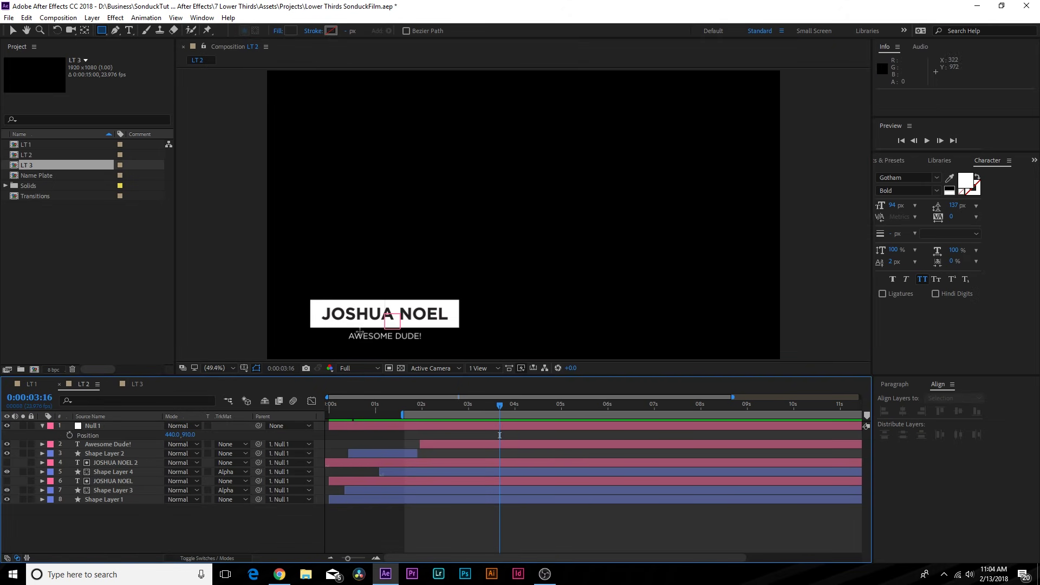
left_click_drag(380, 407, 483, 419)
left_click(138, 383)
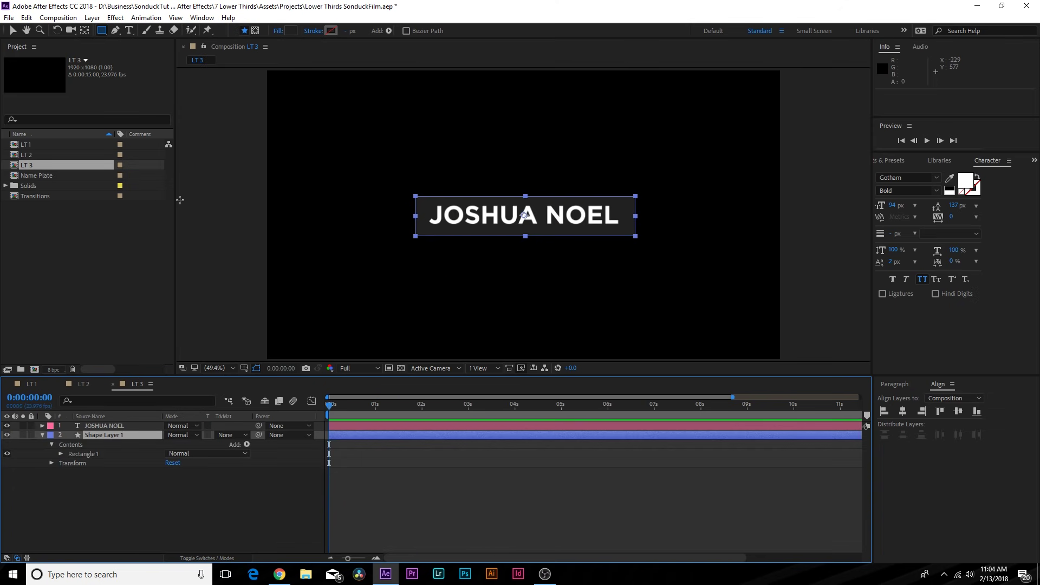
left_click(291, 31)
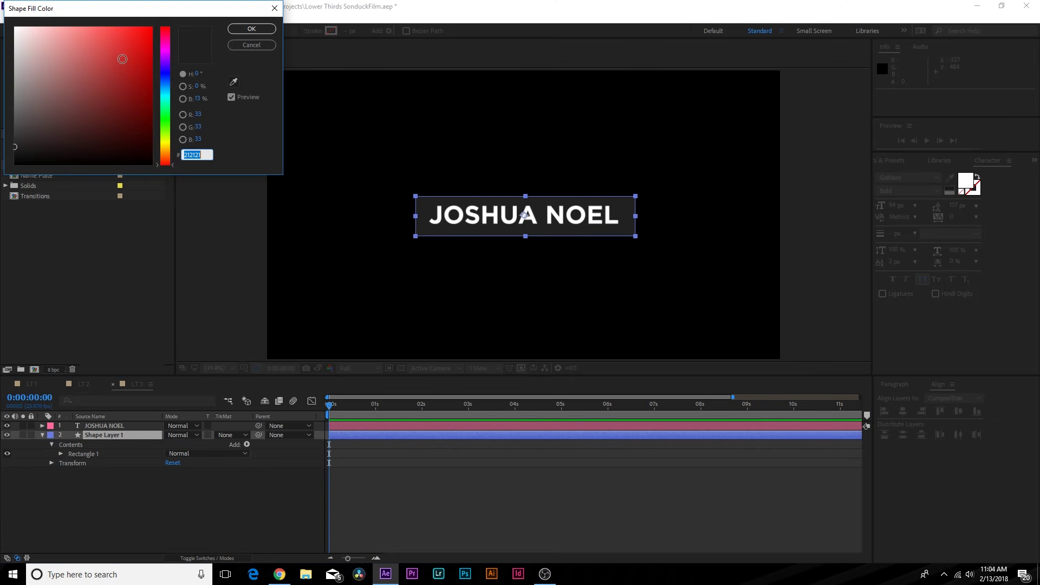
left_click(14, 27)
left_click(248, 28)
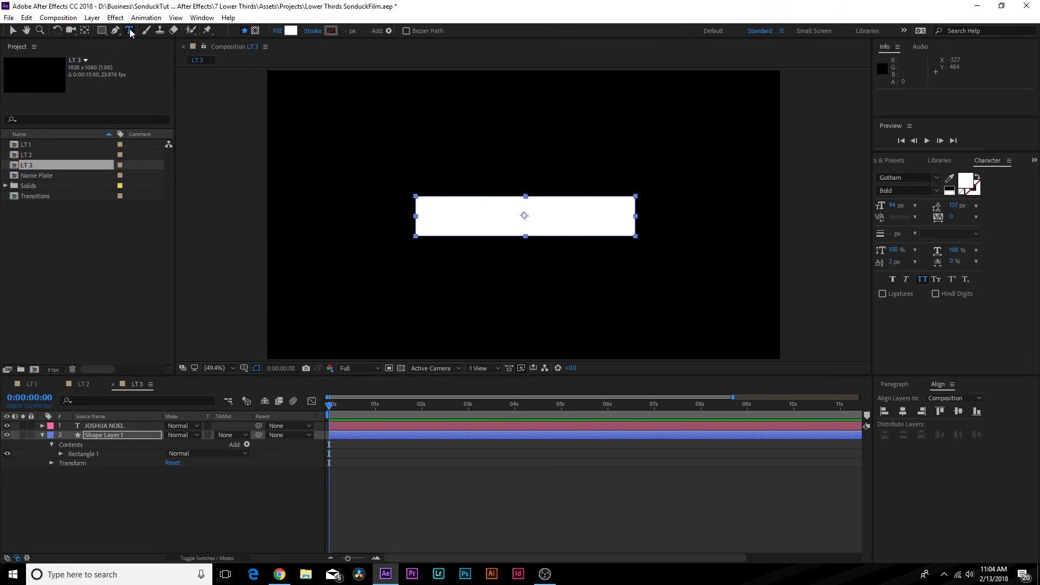
left_click(129, 30)
left_click(519, 222)
key("ctrl+a")
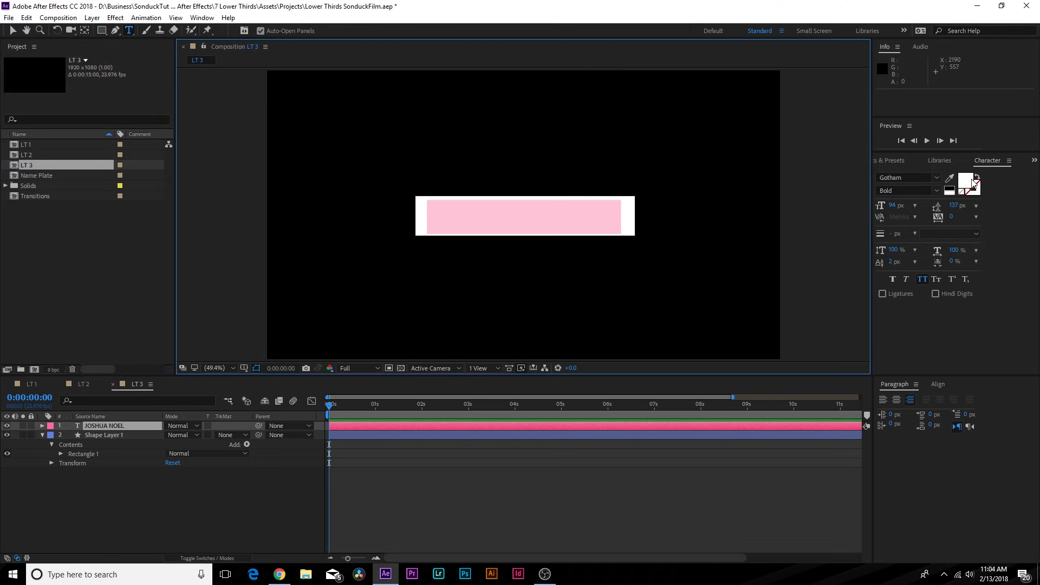
left_click(966, 181)
left_click_drag(74, 128, 4, 158)
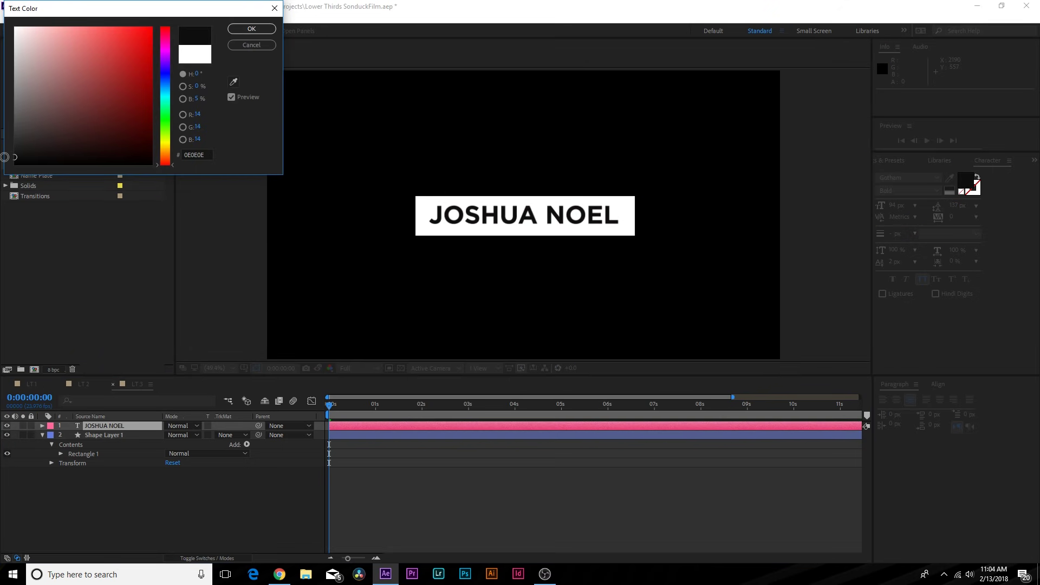
left_click(242, 29)
key("v")
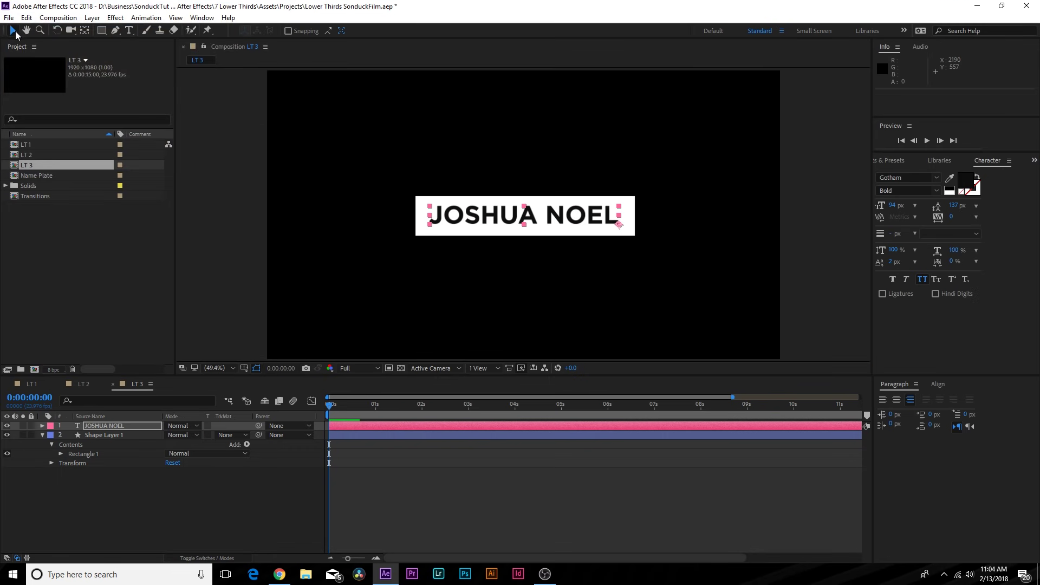
- Centre the white rectangle horizontally and vertically in the composition
left_click(99, 499)
left_click(101, 434)
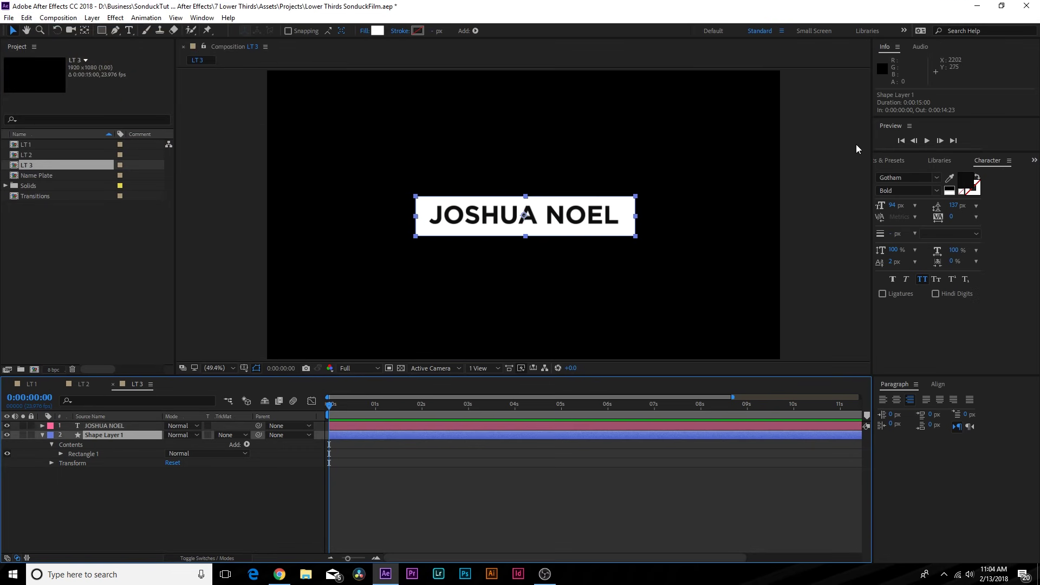
left_click(939, 385)
left_click(904, 411)
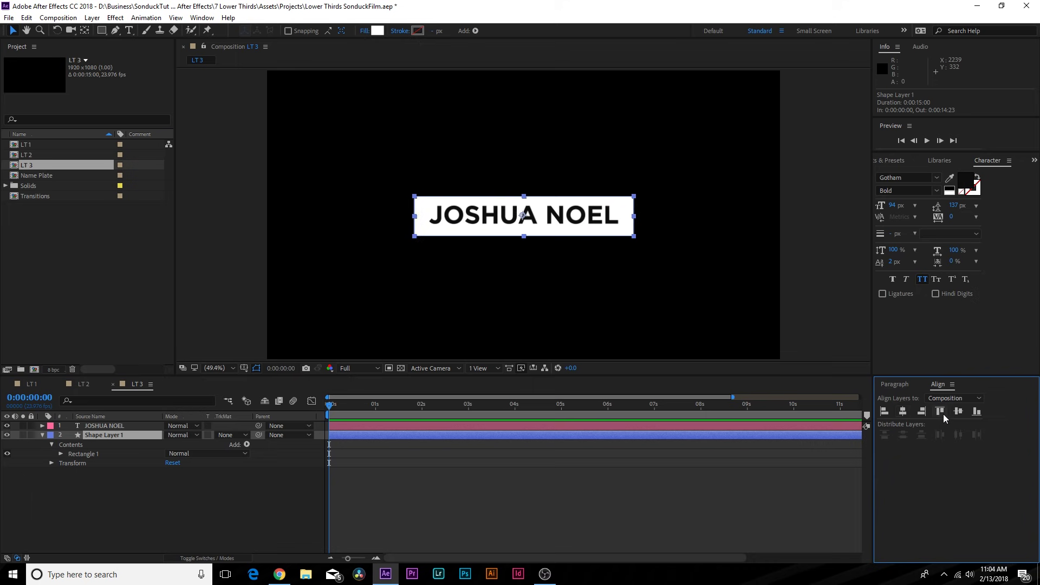
left_click(958, 412)
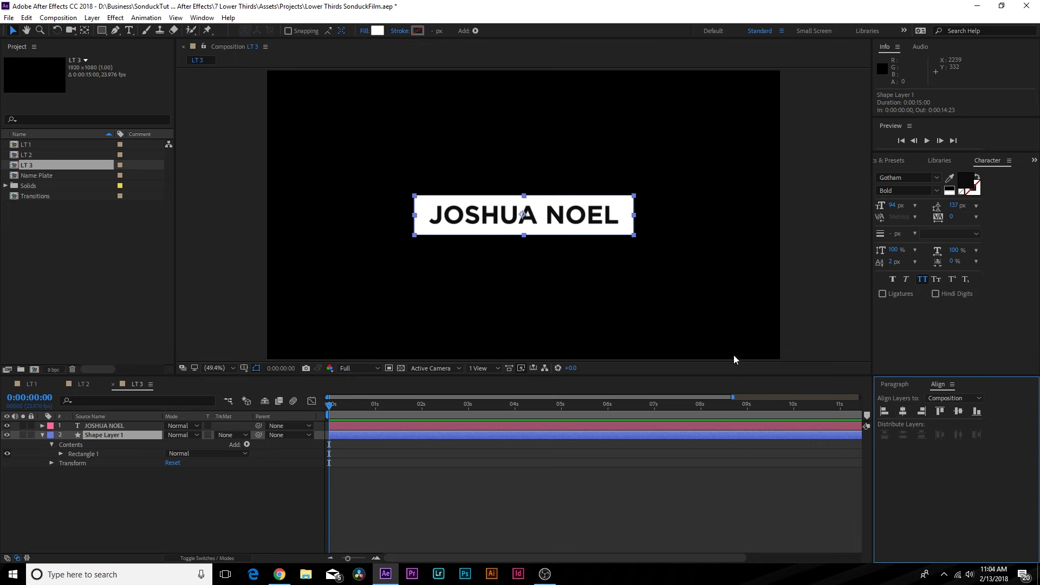
left_click(179, 499)
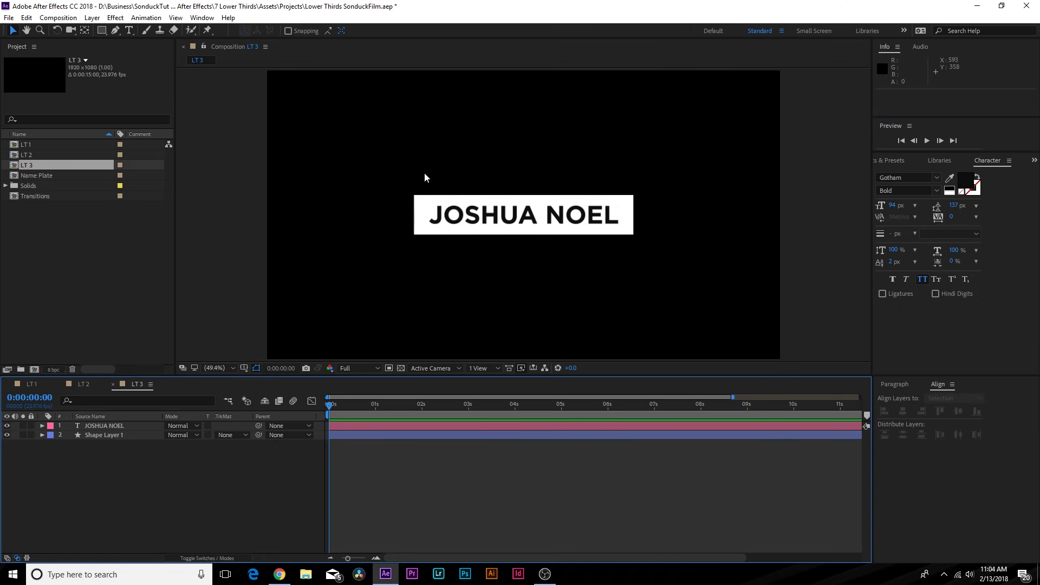
- Draw a tall rectangular mask on the white box layer and duplicate it to the right side
key("q")
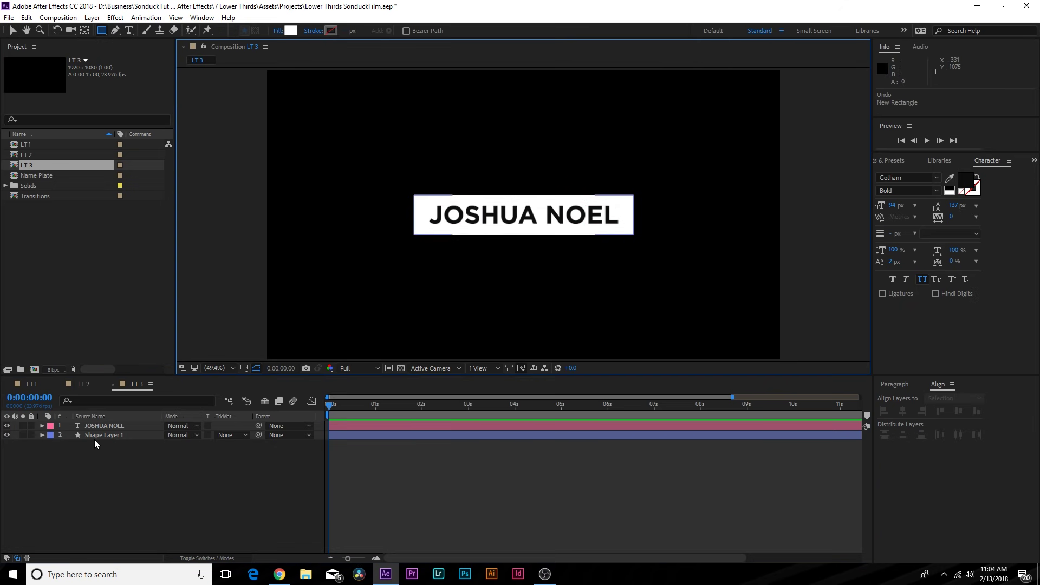
left_click(95, 436)
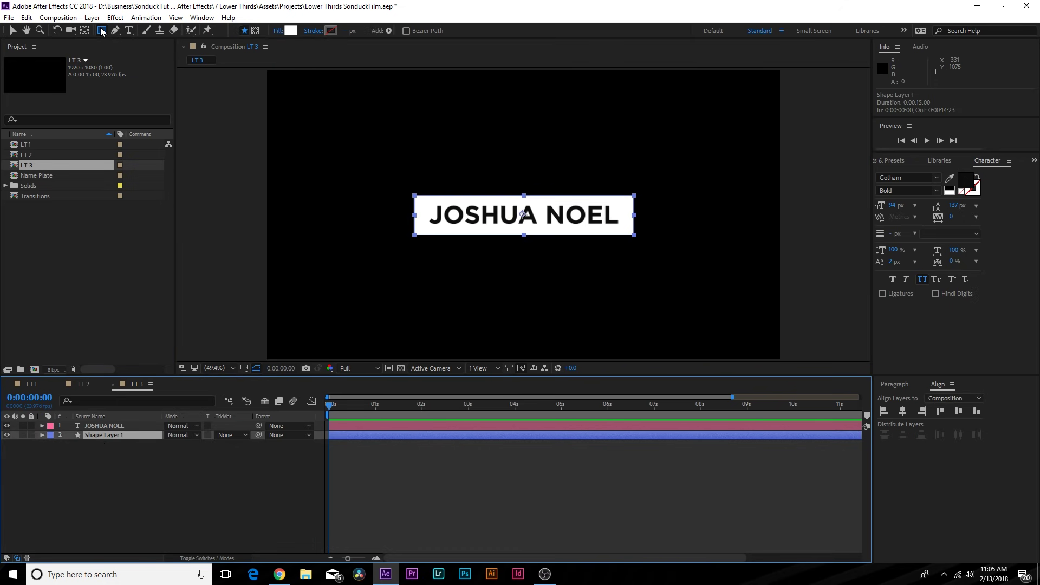
left_click(255, 30)
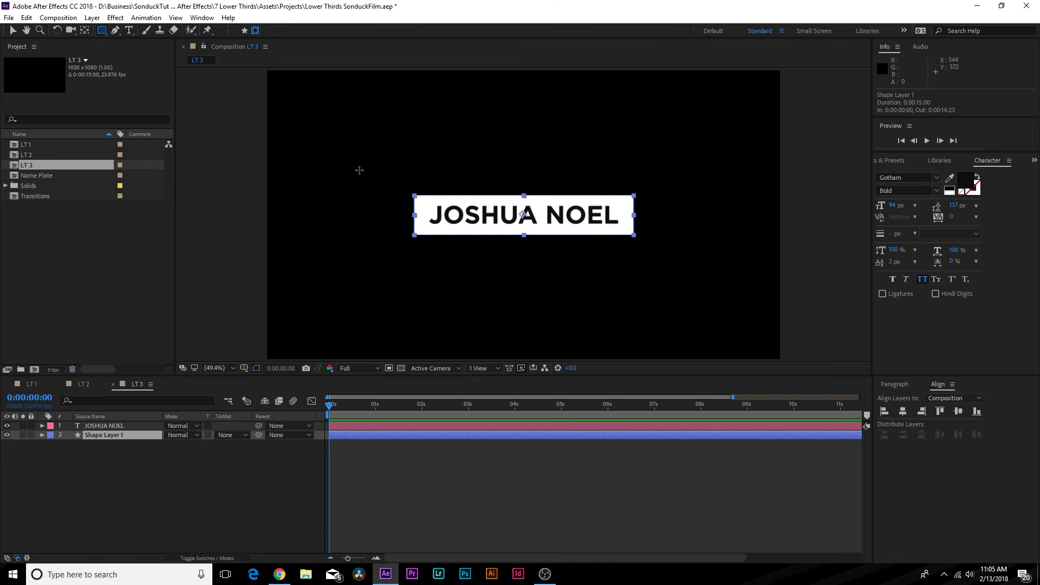
left_click_drag(346, 150, 413, 294)
left_click(98, 462)
key("ctrl+d")
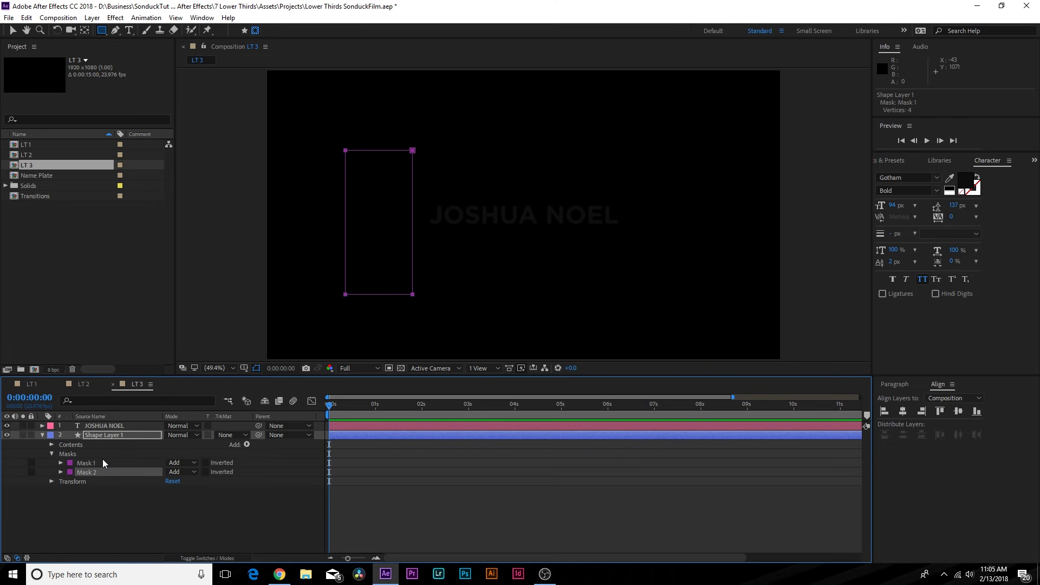
key("v")
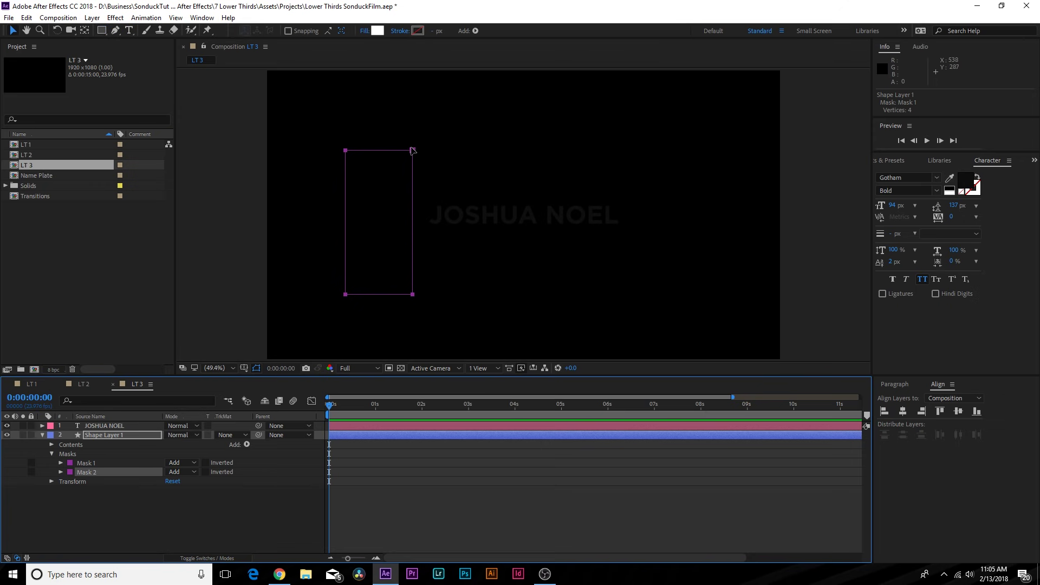
left_click_drag(413, 150, 716, 152)
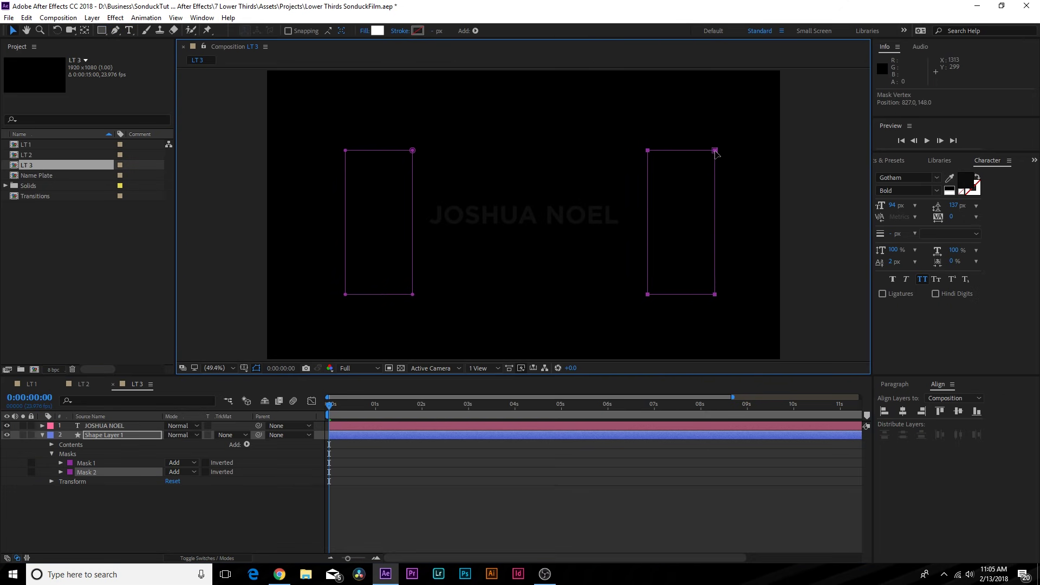
- Add Mask Path keyframes at 0 seconds for both masks
left_click(90, 435)
key("m")
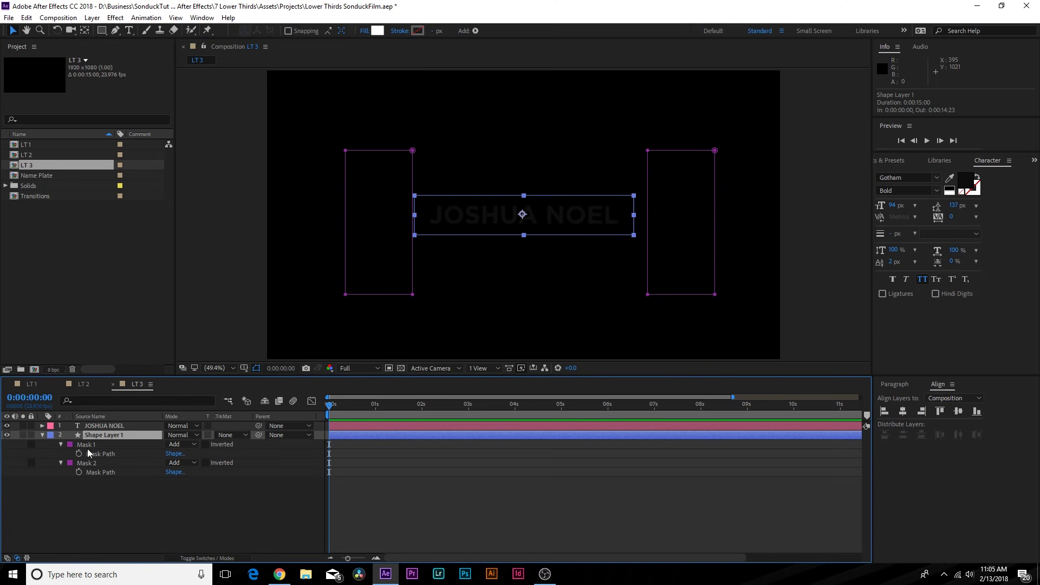
key("alt+shift+m")
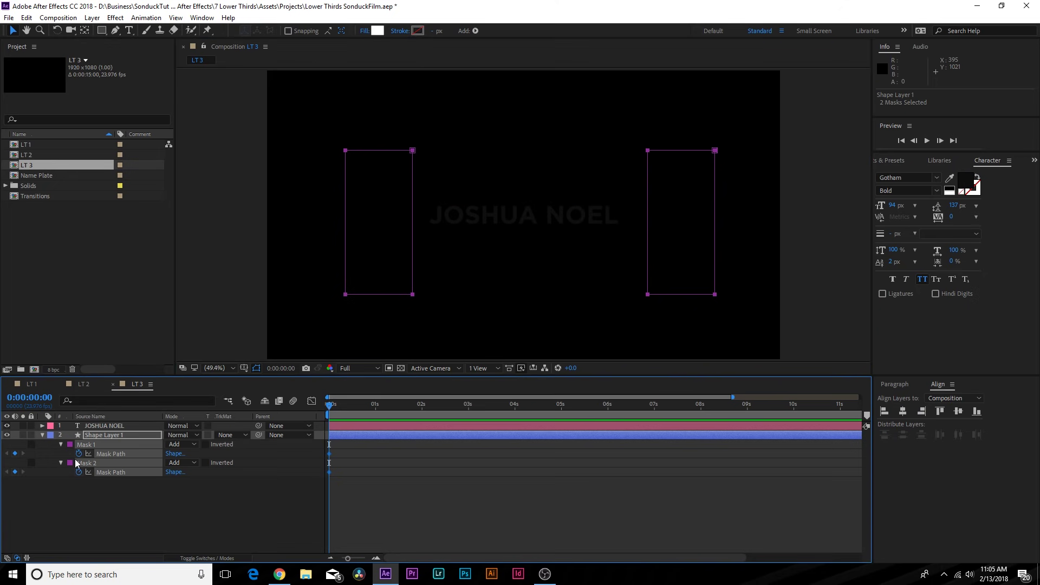
- At 1 second, widen Mask 1 rightward toward the centre, using the title/action safe guides
left_click_drag(333, 408, 381, 415)
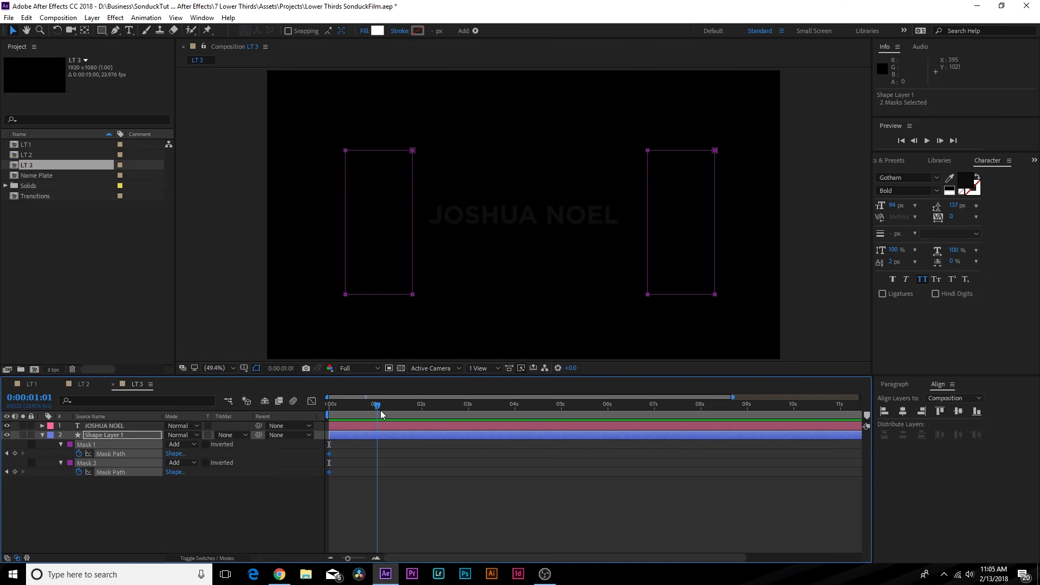
left_click(413, 176)
left_click(411, 152)
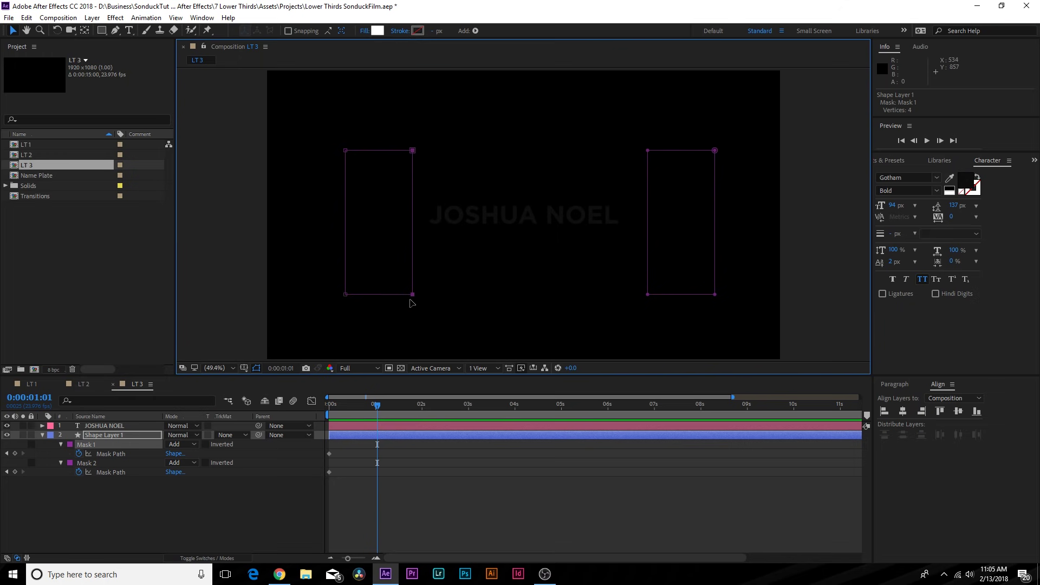
left_click_drag(411, 300, 535, 296)
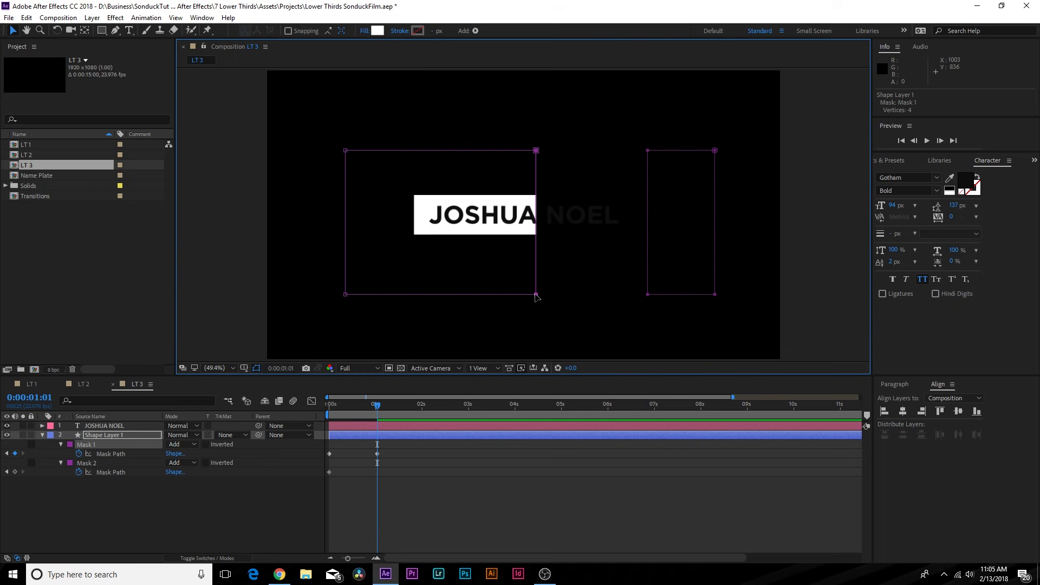
left_click(244, 368)
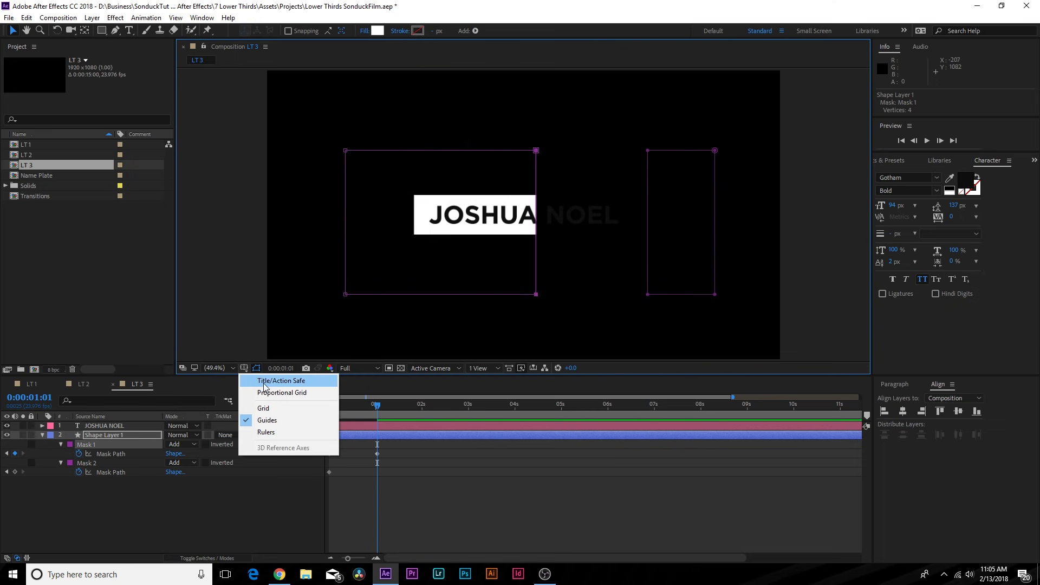
left_click(264, 381)
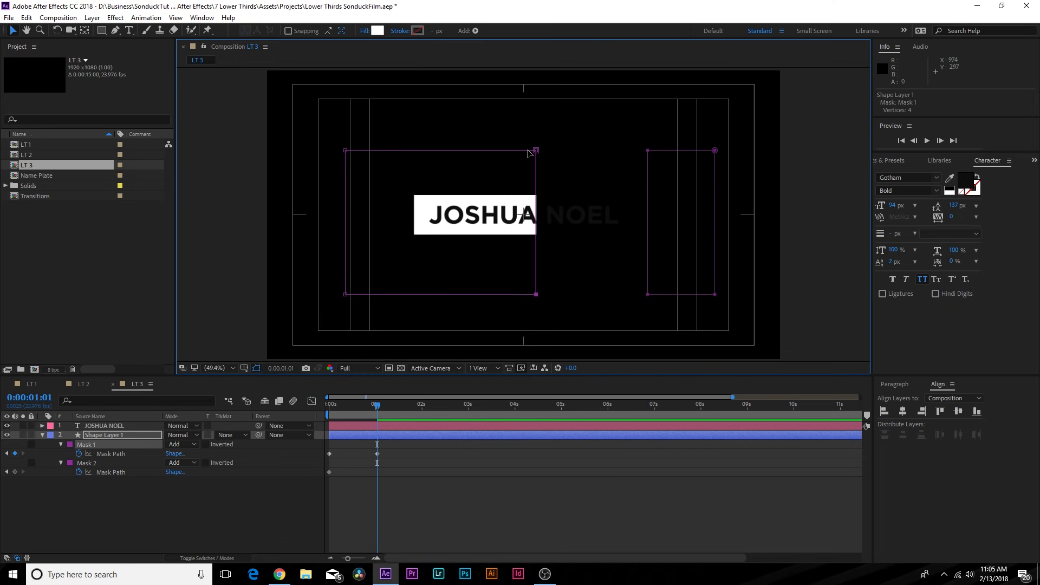
left_click_drag(537, 152, 527, 154)
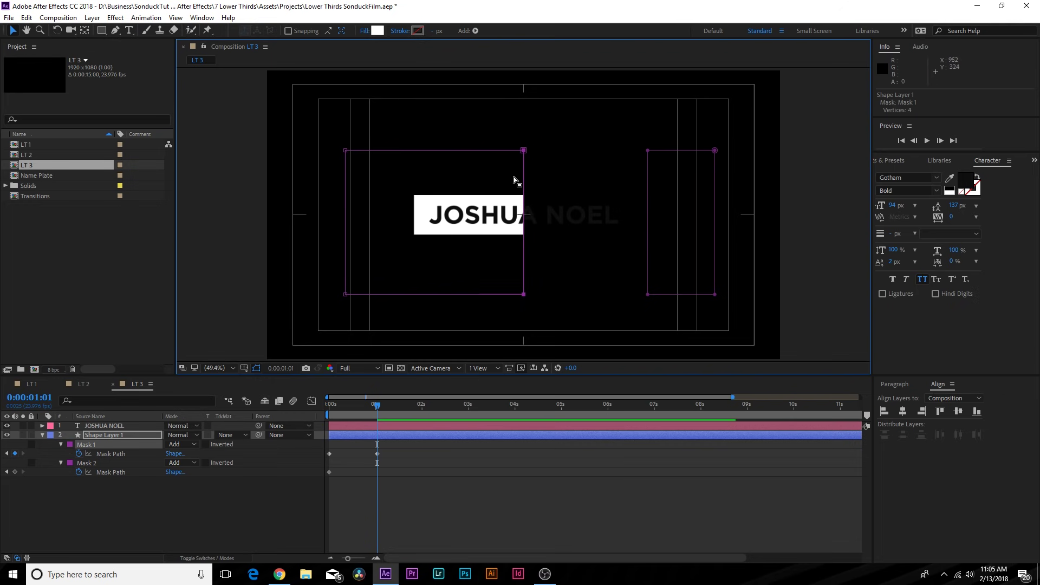
scroll(522, 233, "up", 7)
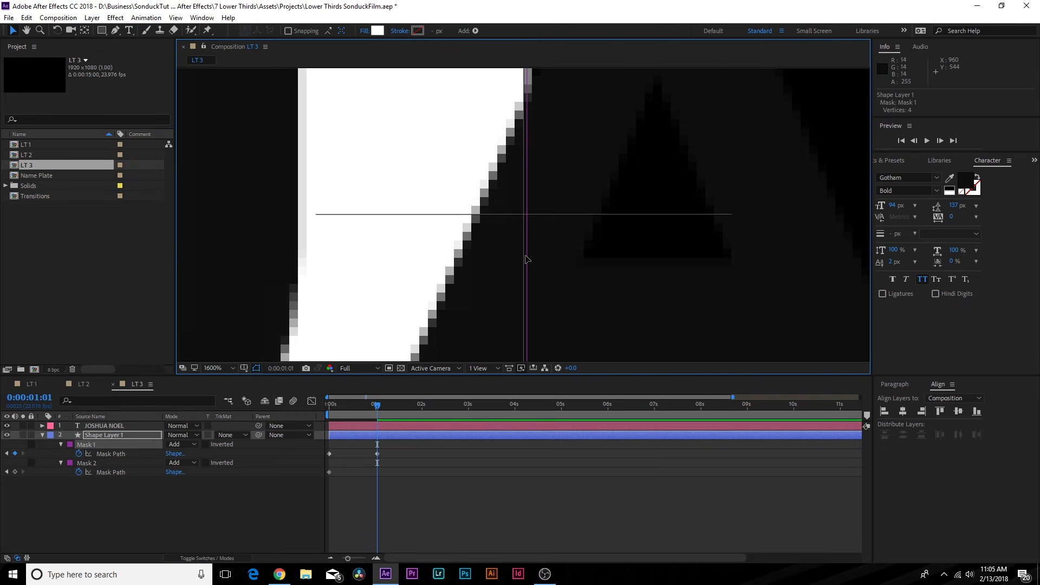
left_click_drag(331, 409, 378, 408)
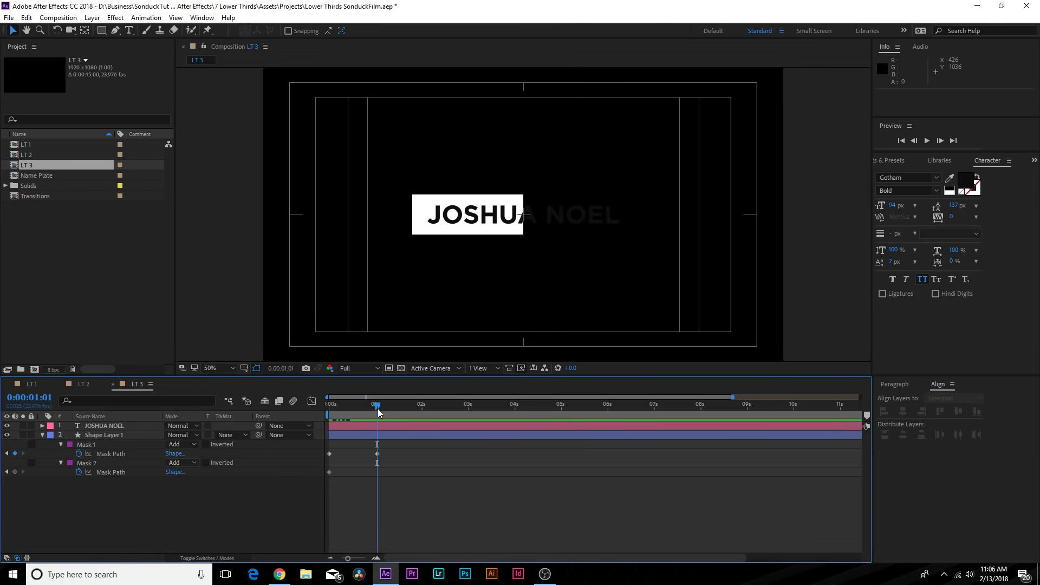
- Extend Mask 2 to meet Mask 1, then apply Easy Ease to the mask keyframes
left_click(105, 464)
double_click(648, 150)
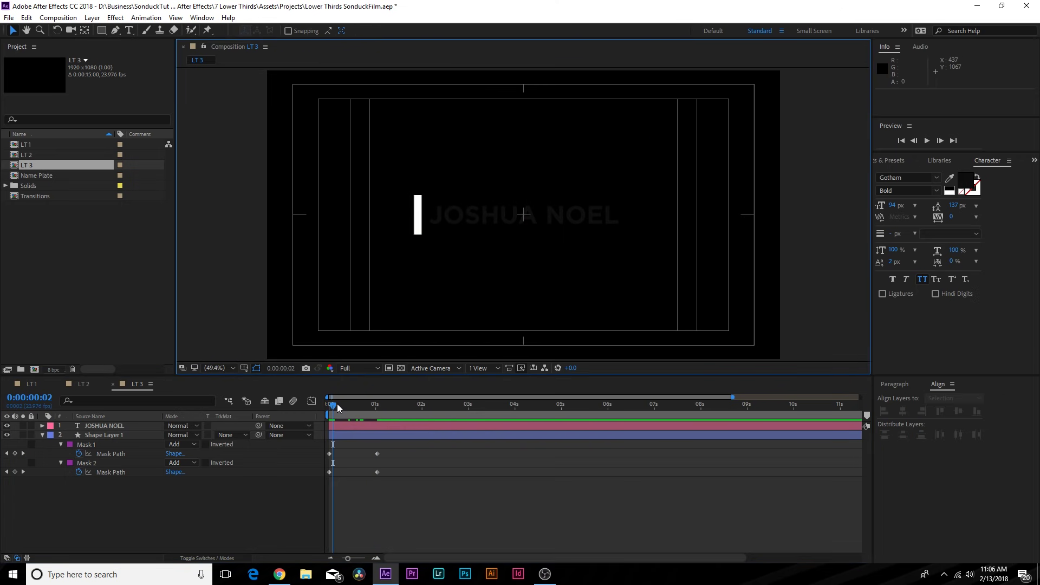
left_click_drag(337, 406, 374, 415)
left_click_drag(394, 446, 370, 484)
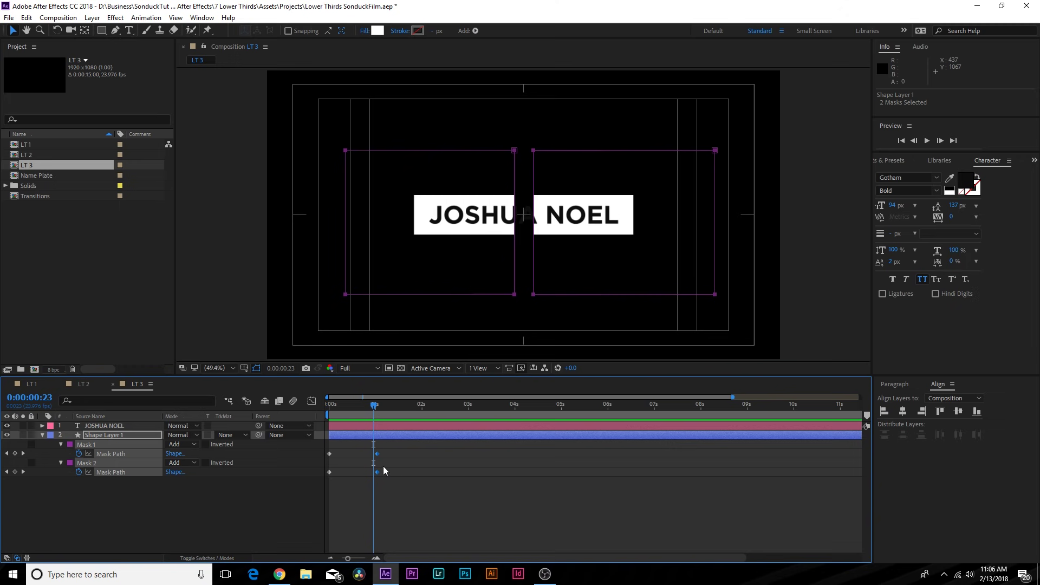
key("F9")
left_click(339, 404)
left_click_drag(339, 405, 375, 407)
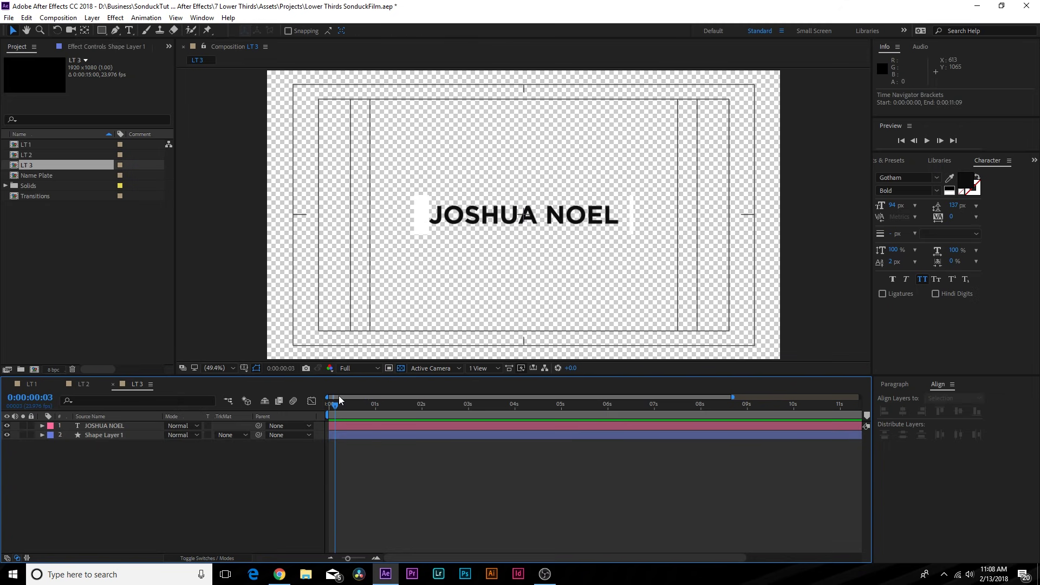
left_click_drag(339, 398, 304, 411)
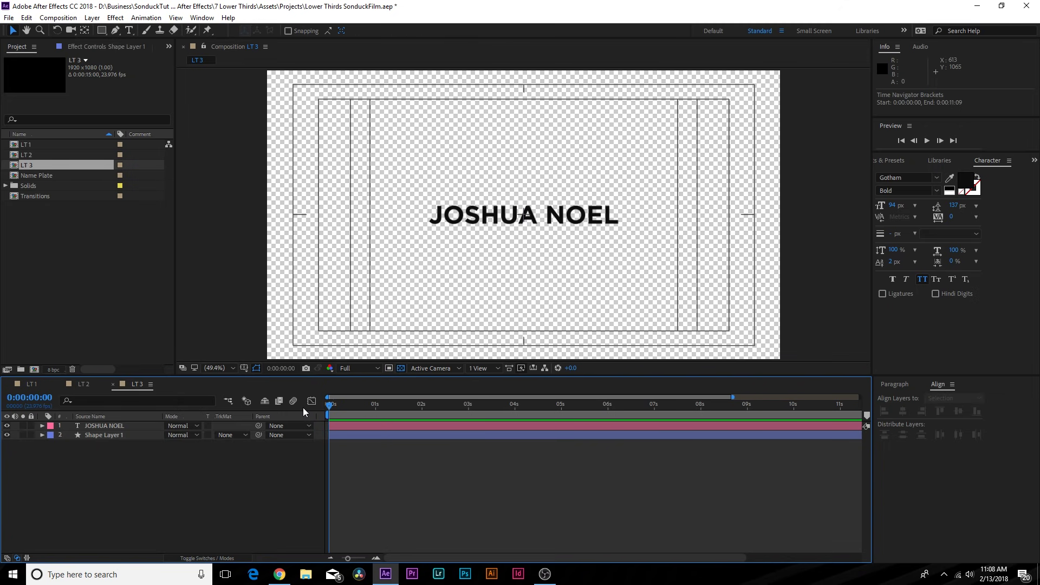
mouse_move(380, 407)
left_mouse_down()
mouse_move(369, 399)
mouse_move(396, 405)
left_mouse_up()
left_click(97, 435)
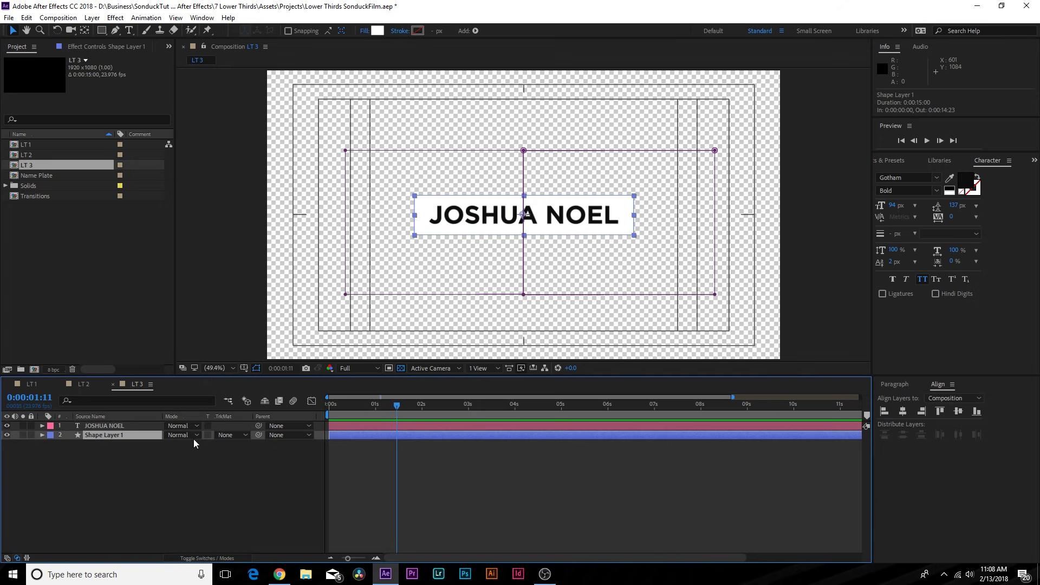
left_click(227, 435)
left_click(231, 462)
left_click_drag(381, 406, 327, 411)
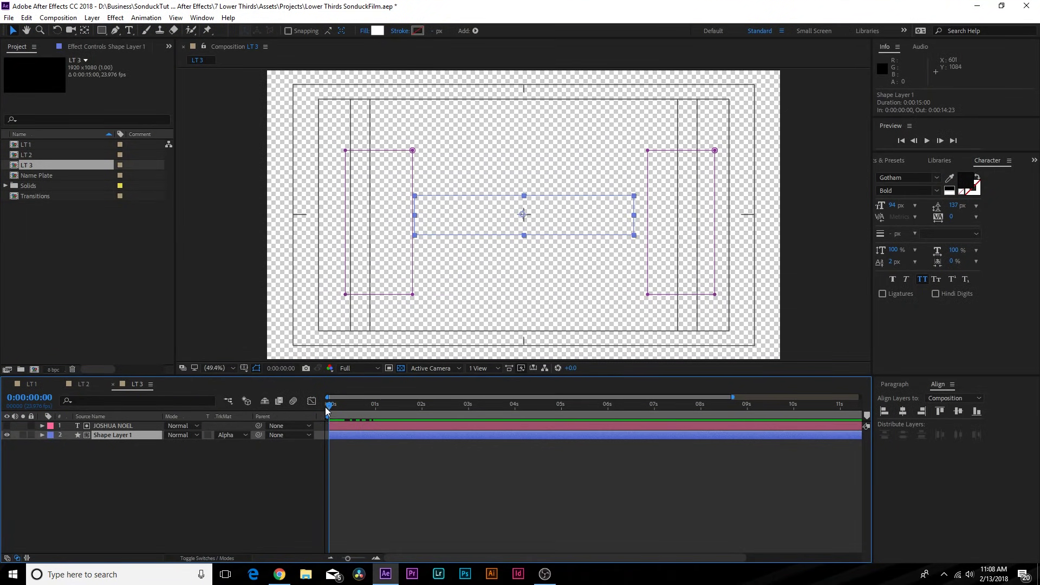
left_click(400, 368)
left_click_drag(353, 402, 385, 406)
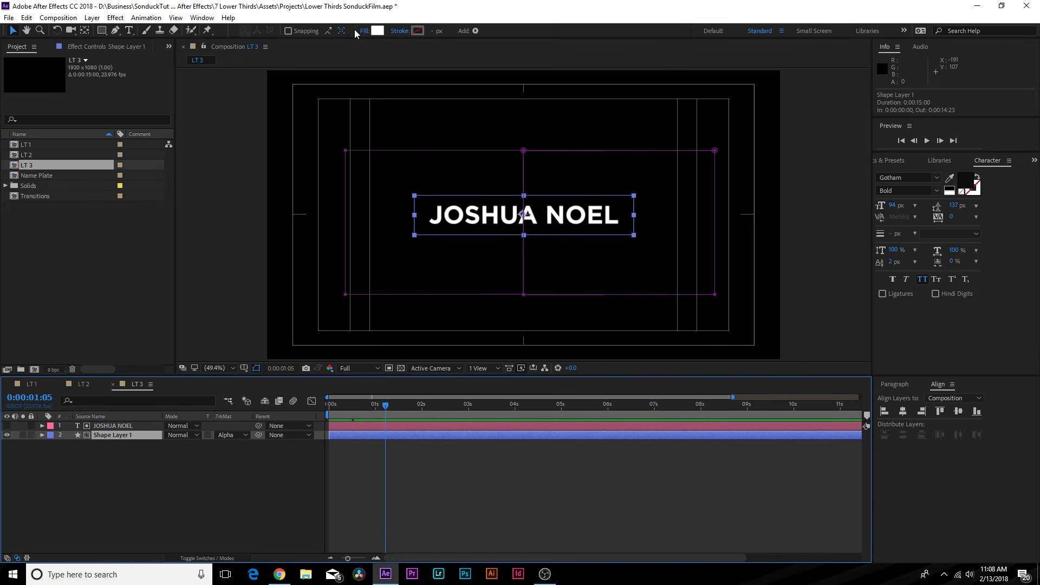
- Fill the matted bar black, then duplicate it below as an unmatted white bar
left_click(378, 31)
left_click_drag(81, 139, 45, 166)
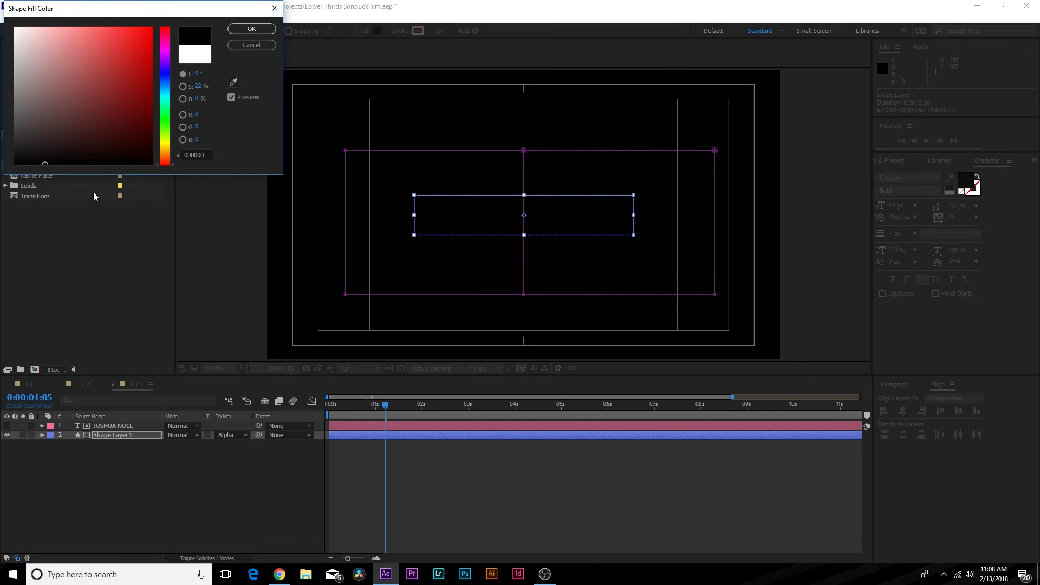
left_click(239, 31)
key("ctrl+d")
left_click_drag(110, 427, 106, 459)
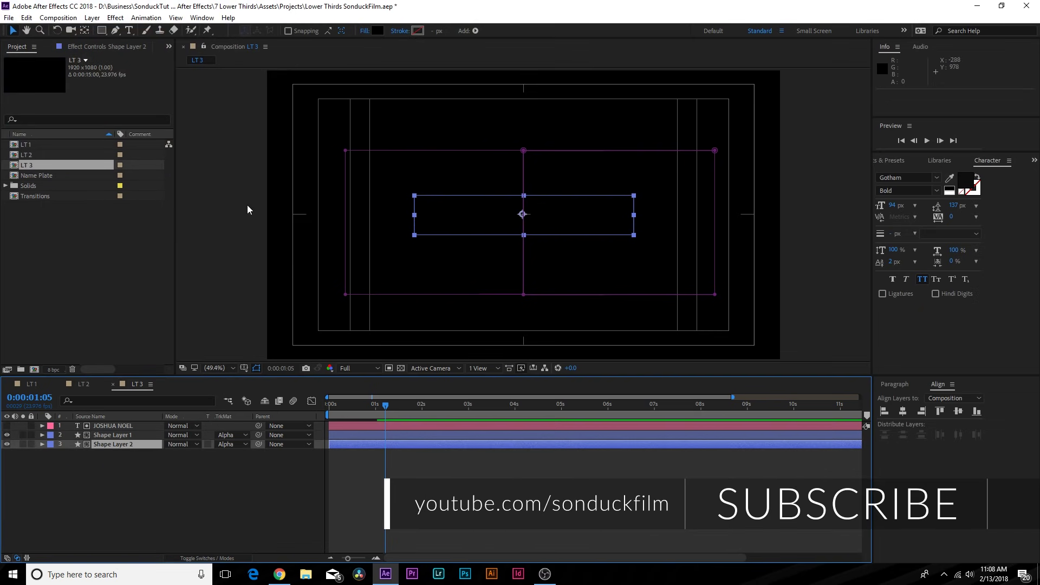
left_click(378, 30)
left_click(15, 27)
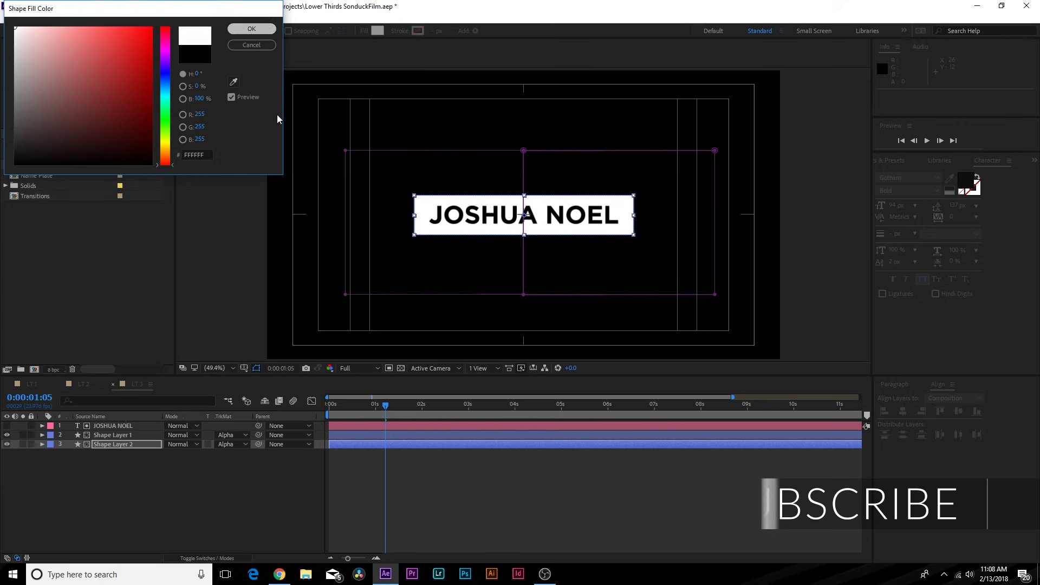
left_click(264, 45)
left_click(401, 370)
mouse_move(387, 413)
left_mouse_down()
mouse_move(339, 420)
mouse_move(381, 418)
left_mouse_up()
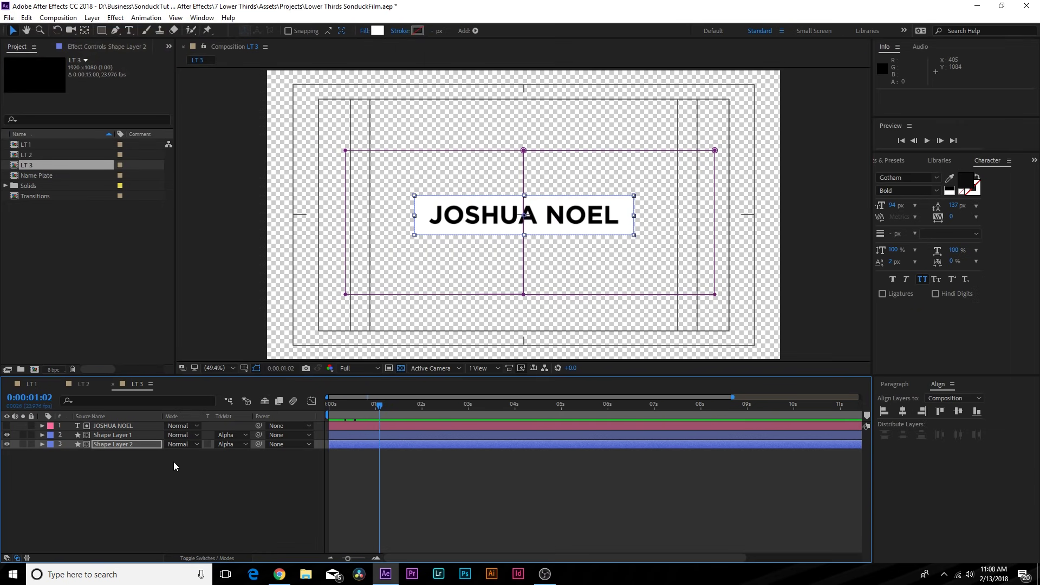
left_click(146, 462)
left_click(110, 436)
left_click(108, 428, "shift")
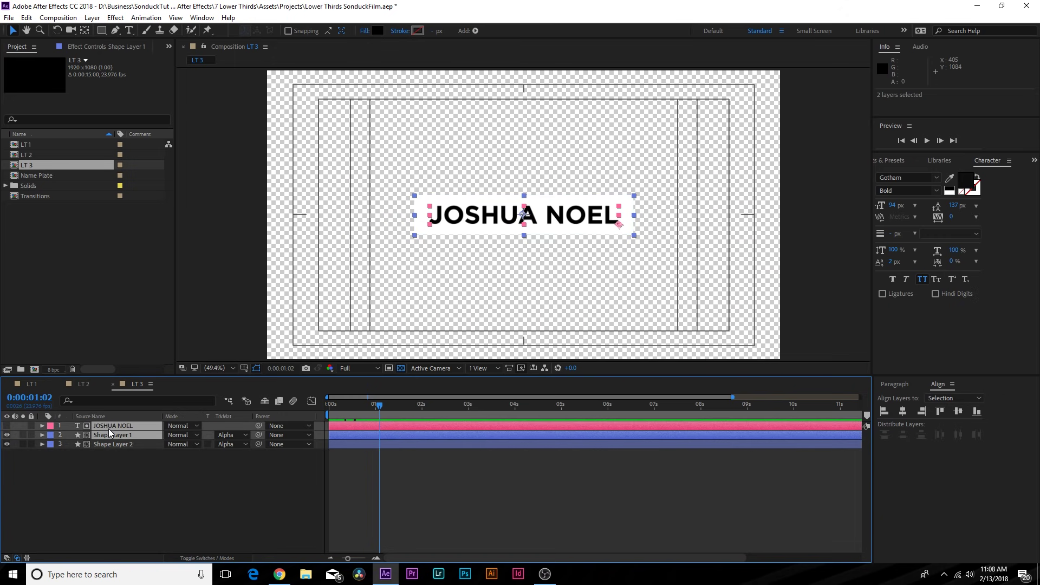
left_click_drag(343, 432, 310, 412)
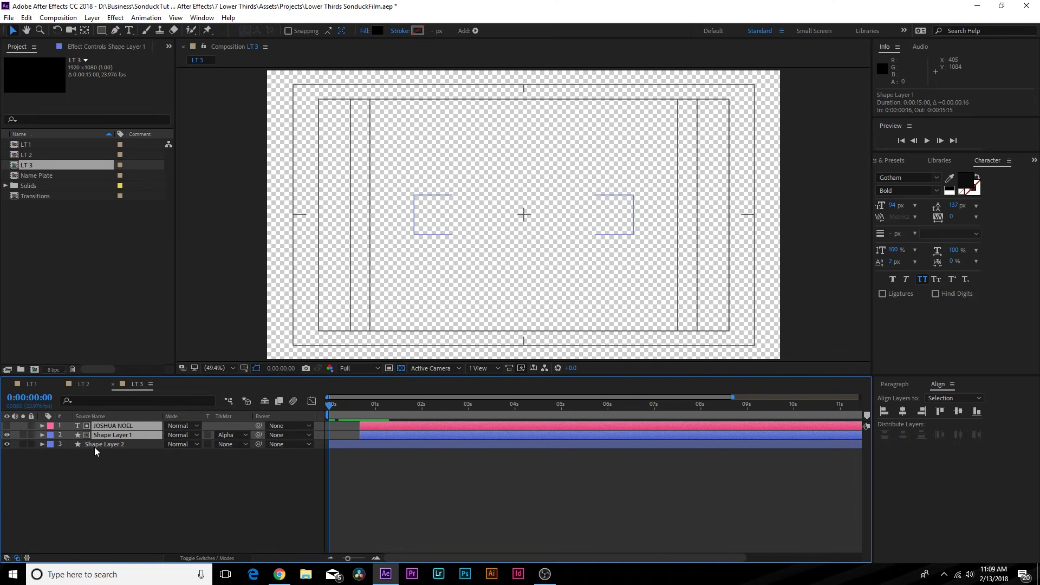
left_click(103, 445)
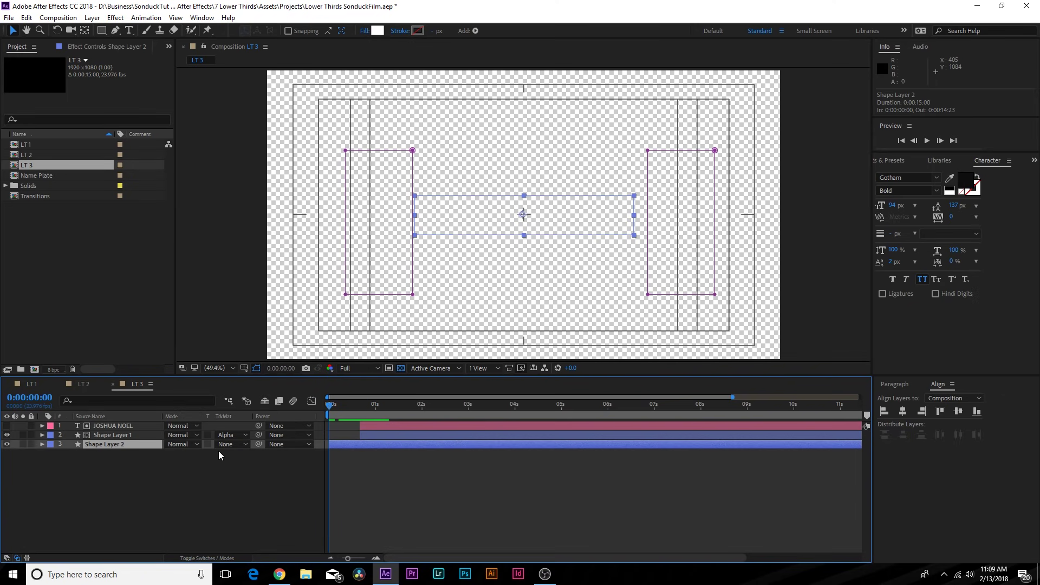
left_click_drag(328, 405, 376, 421)
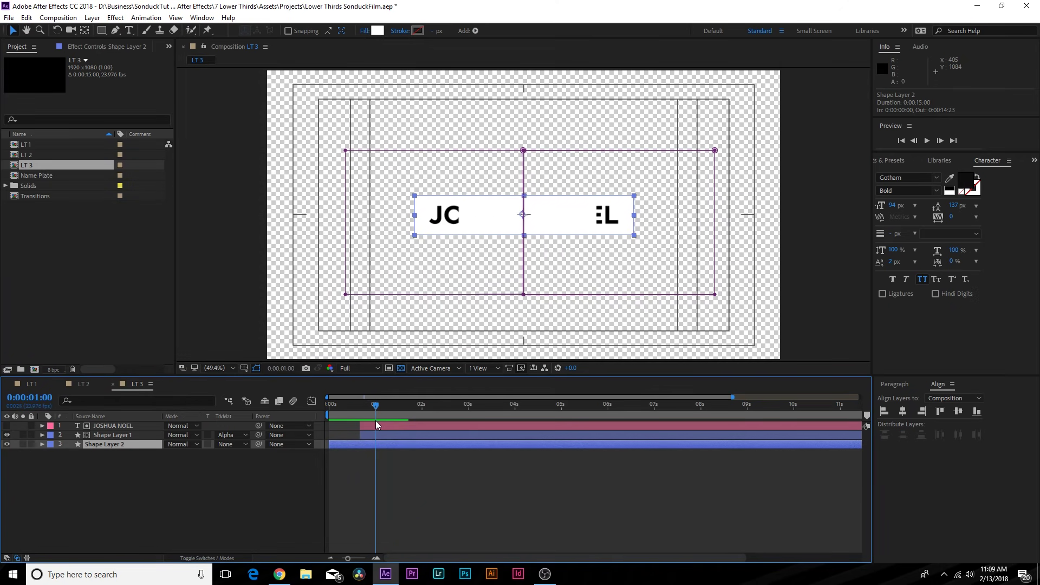
left_click(112, 432)
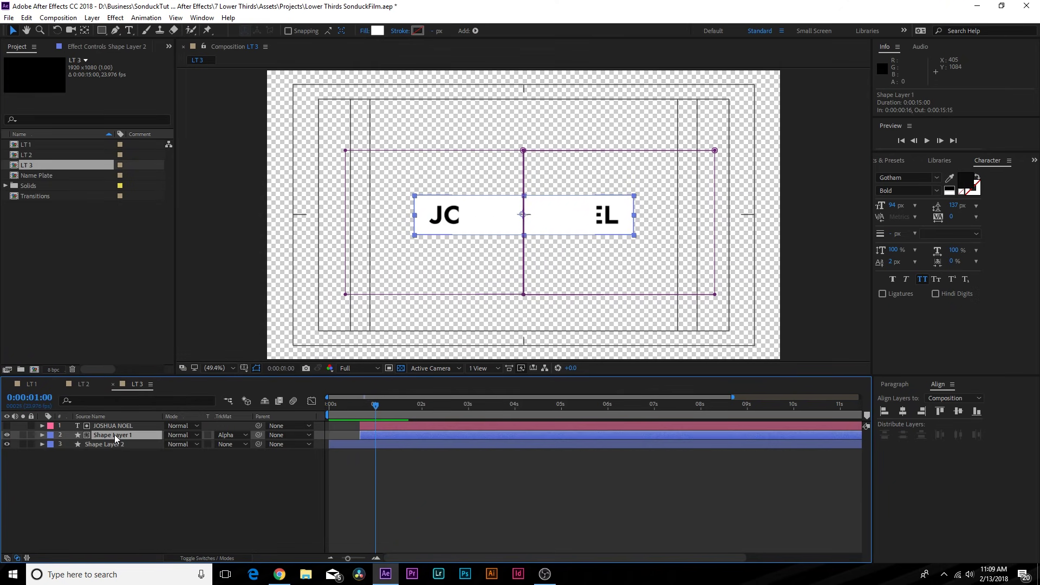
- Change the matted name fill to magenta E50F88 and preview it
left_click(377, 31)
left_click(163, 46)
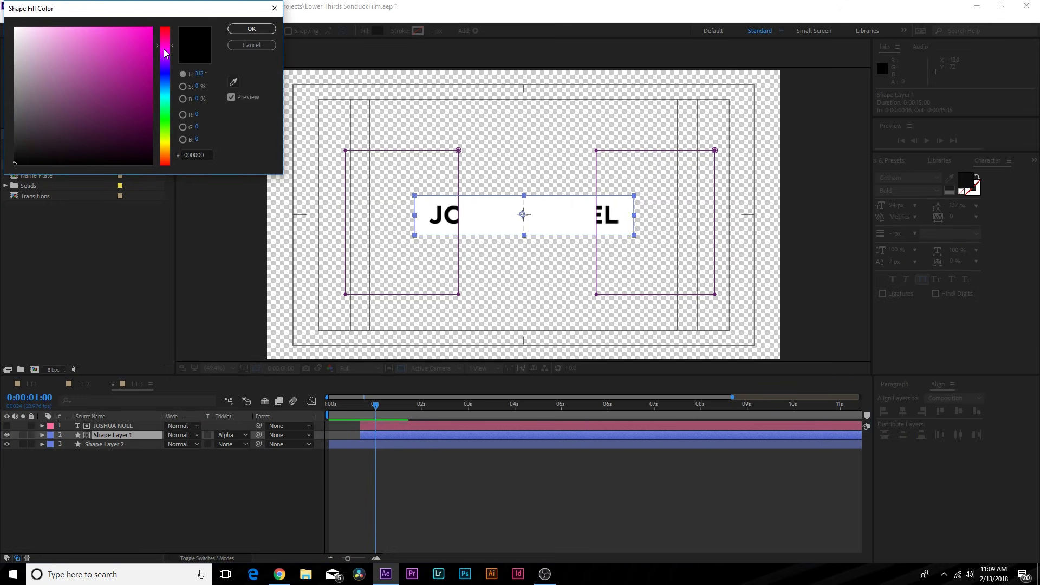
left_click(143, 41)
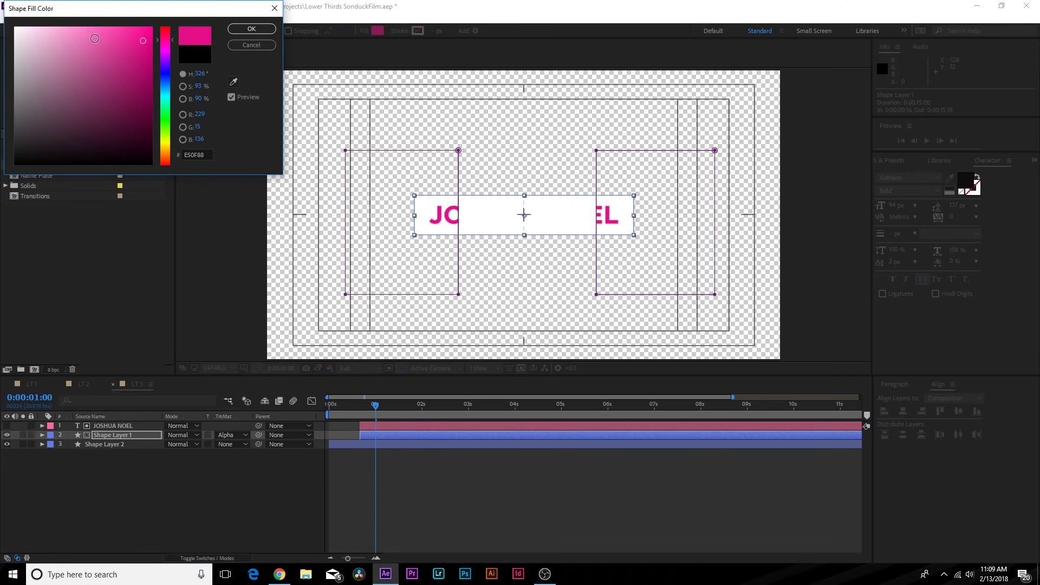
left_click(251, 29)
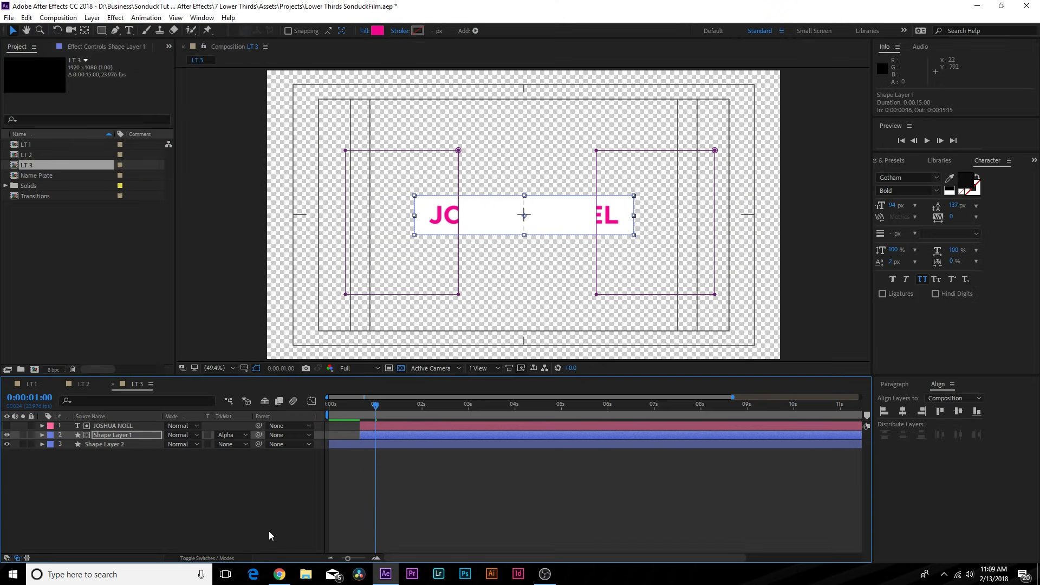
left_click(269, 531)
left_click_drag(337, 404, 402, 401)
- Duplicate the name and matte layers, fill the copy near-black 0A0A0A, and start it later
left_click(113, 444)
left_click(113, 426)
left_click(112, 435, "shift")
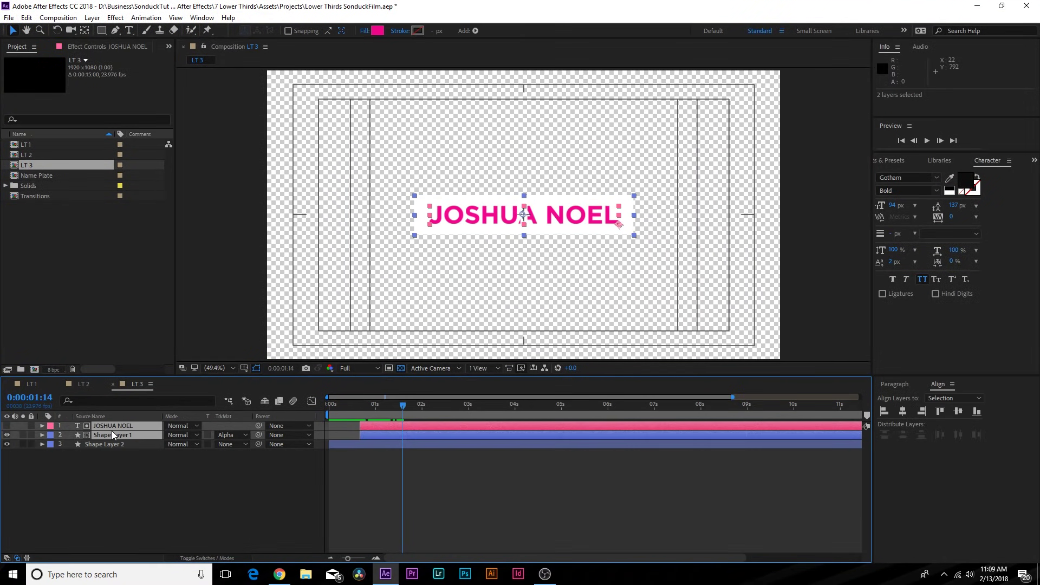
key("ctrl+d")
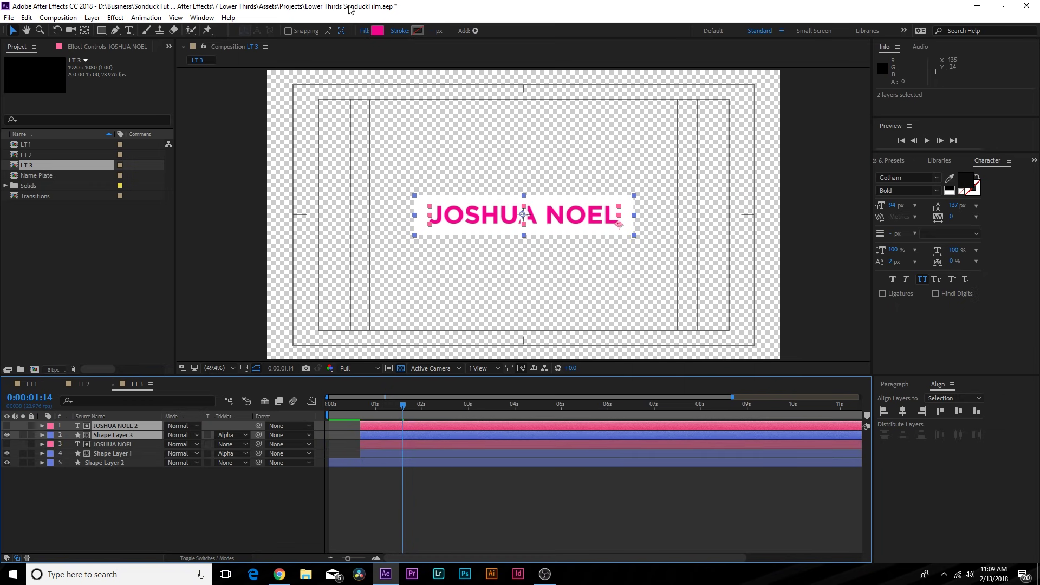
left_click(374, 31)
left_click_drag(86, 122, 8, 157)
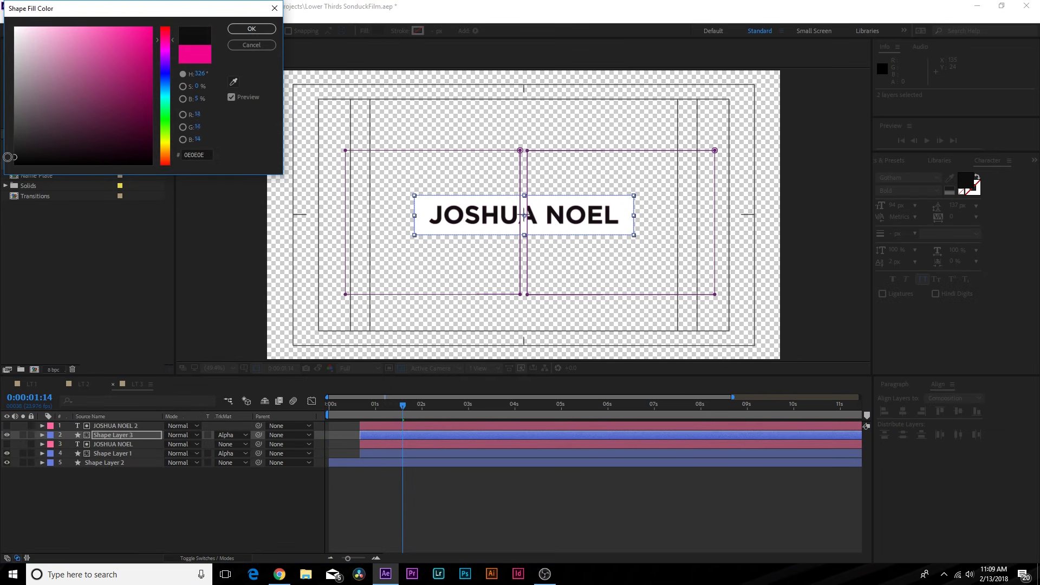
left_click(251, 29)
left_click_drag(373, 427, 395, 407)
key("ctrl+z")
left_click(379, 436, "shift")
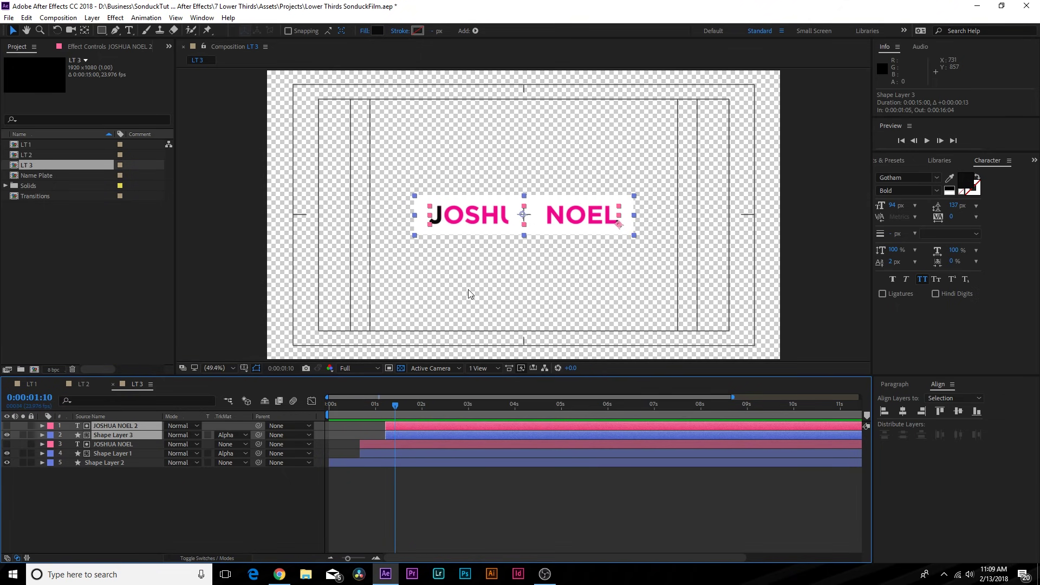
- Duplicate Shape Layer 2, the white name plate, and move the copy to the top
left_click(148, 496)
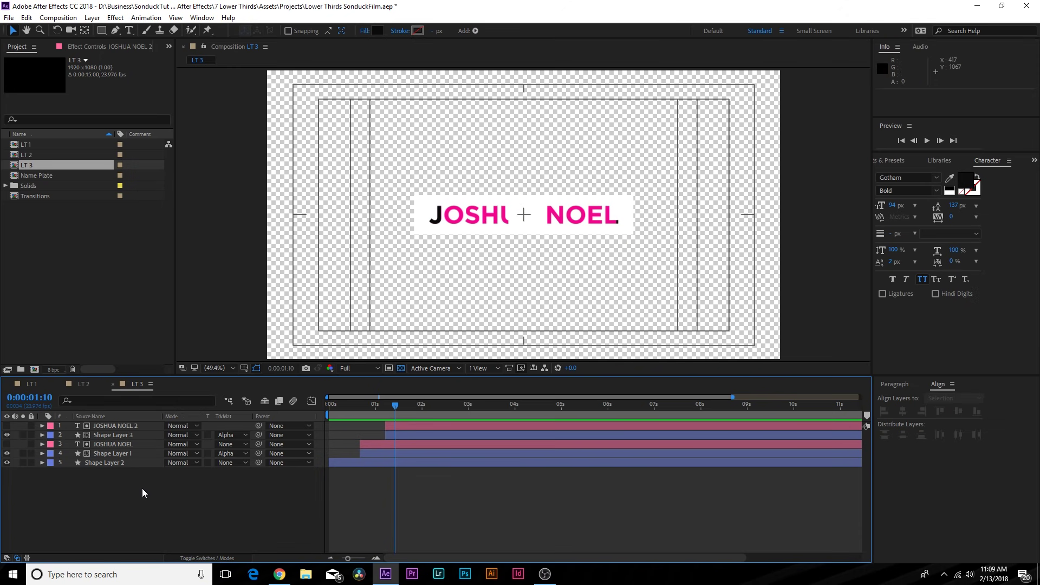
left_click(101, 463)
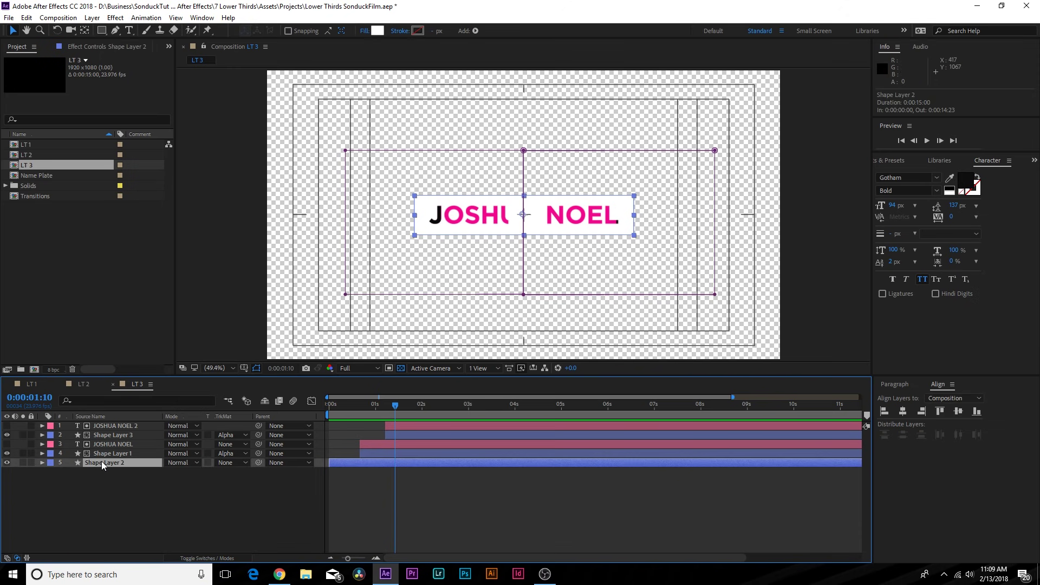
key("ctrl+d")
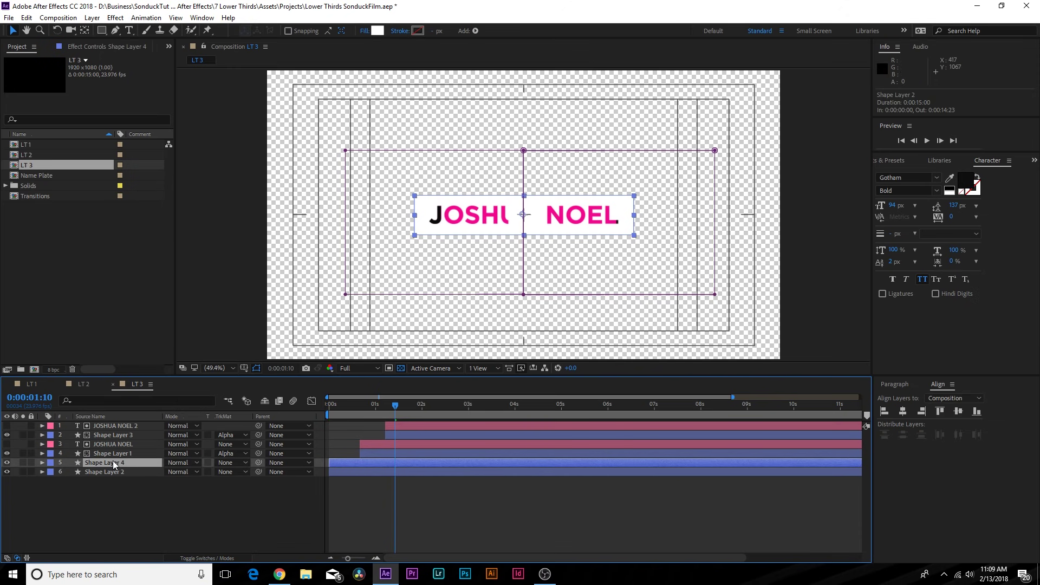
key("ctrl+shift+bracketright")
- Fill the top plate with the name's pink F2078C, sampled with the eyedropper
left_click(381, 30)
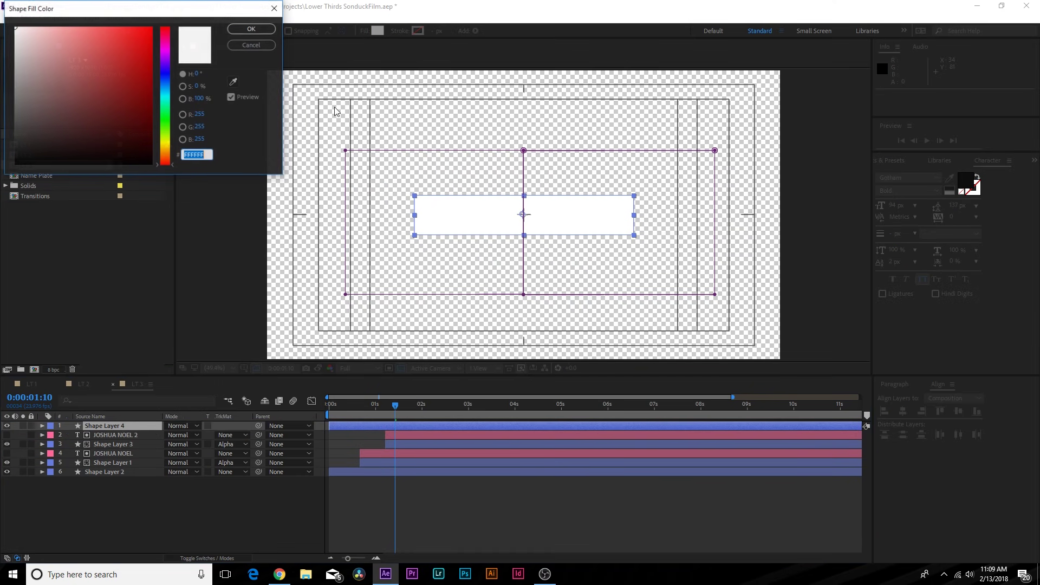
left_click(251, 46)
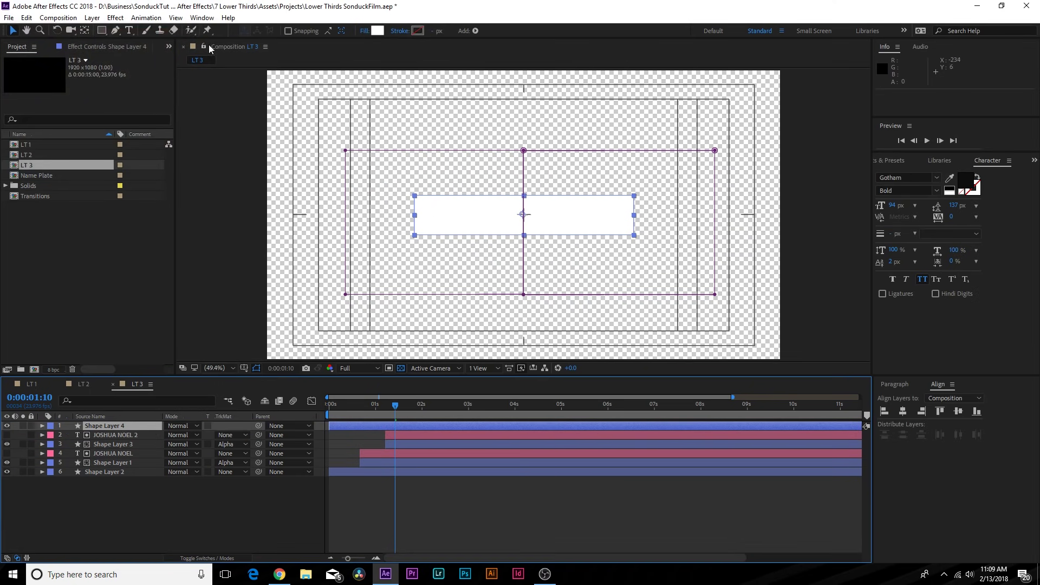
left_click(7, 425)
left_click(377, 31)
left_click(453, 208)
left_click(251, 29)
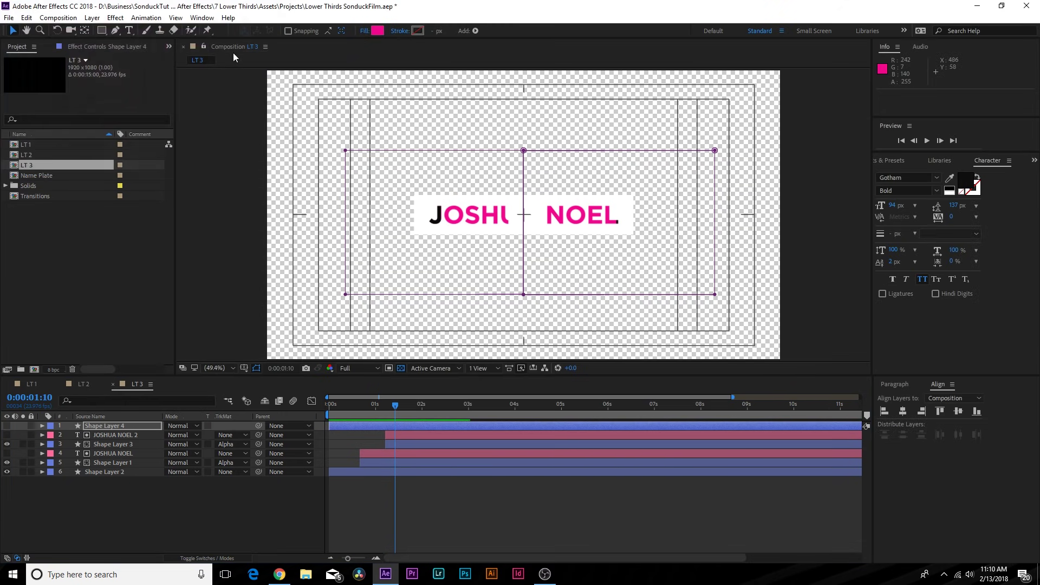
left_click(7, 427)
left_click(362, 405)
- At 0:00:01:01, shift Mask 1's left edge on the pink plate to the centre
key("u")
left_click_drag(364, 405, 376, 406)
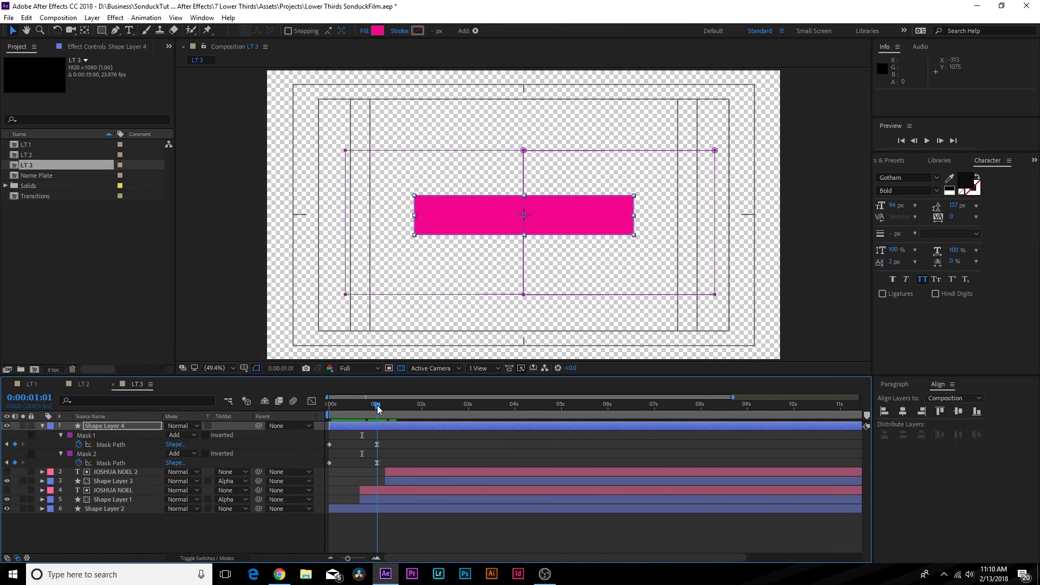
left_click(346, 152)
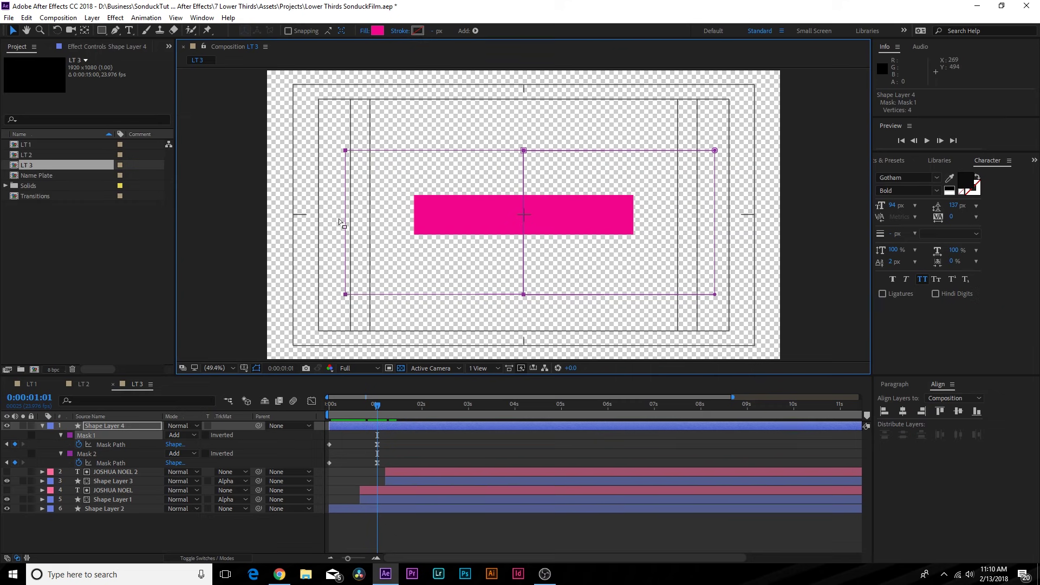
left_click_drag(343, 295, 523, 295)
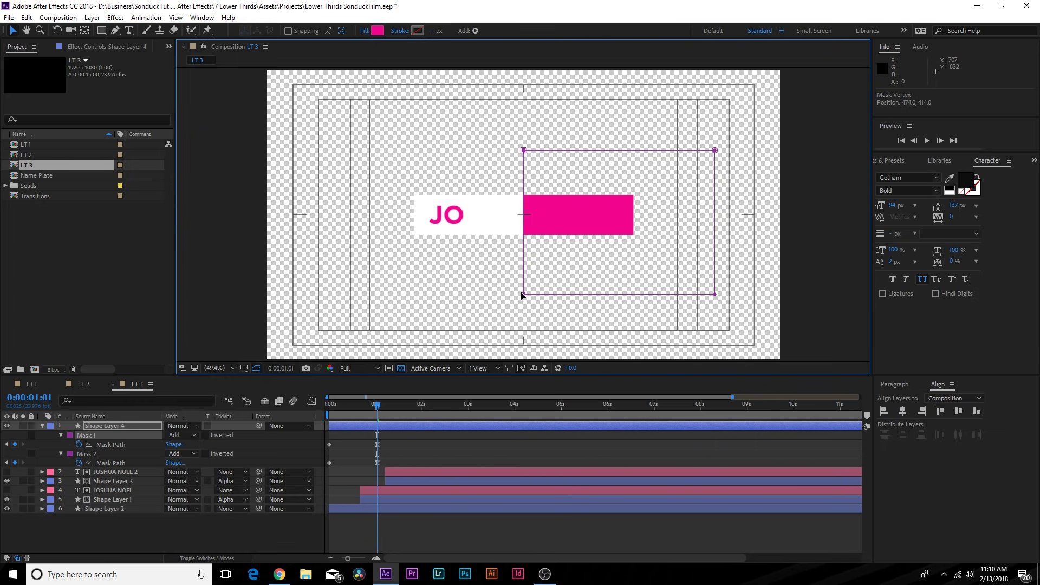
- Widen the left pink strip leftward and the right strip rightward, then preview the reveal
left_click(109, 463)
mouse_move(378, 406)
left_mouse_down()
mouse_move(333, 410)
mouse_move(358, 409)
left_mouse_up()
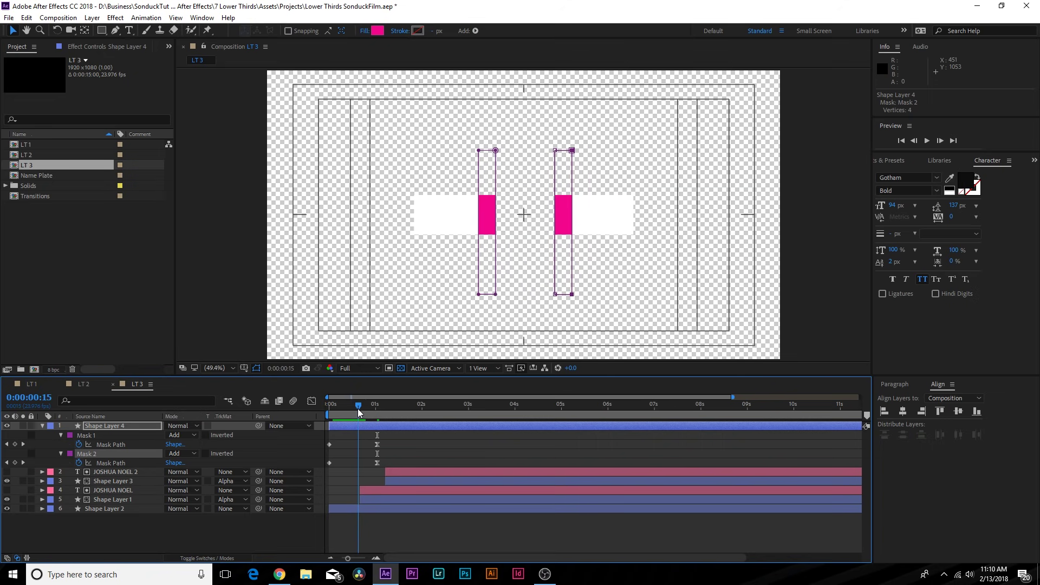
left_click(480, 152)
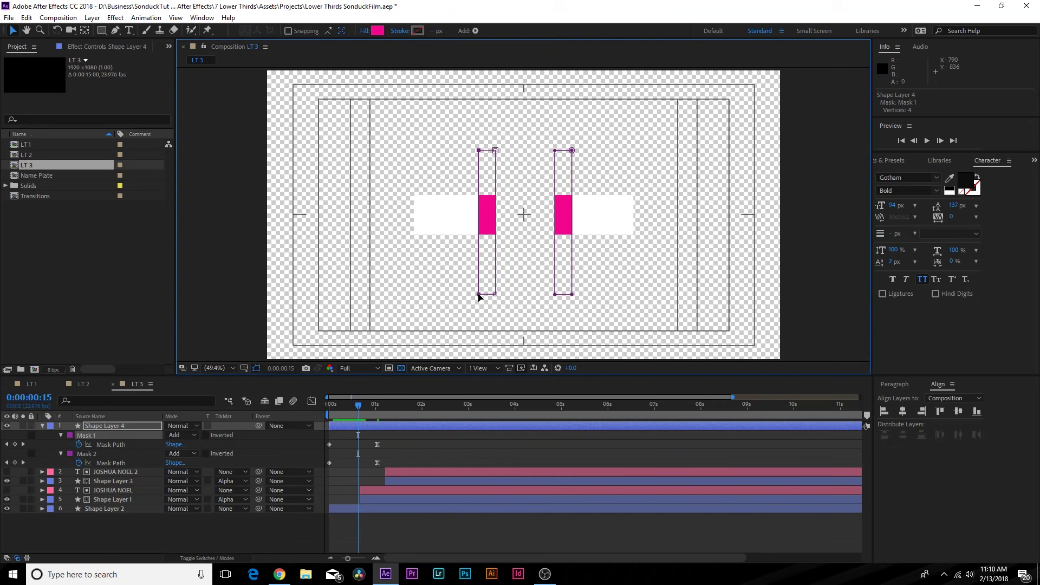
left_click_drag(478, 296, 456, 296)
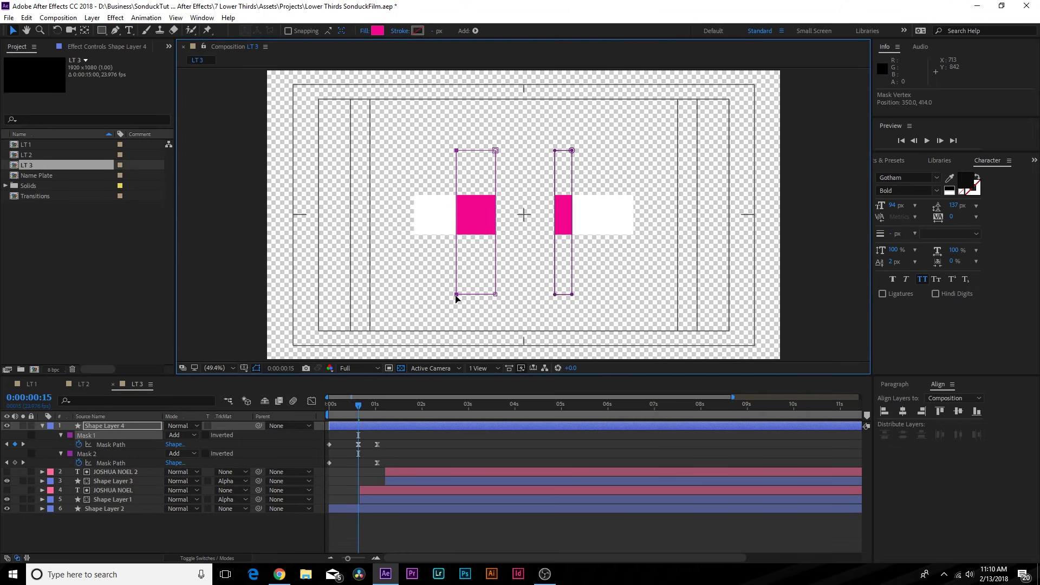
left_click(576, 152)
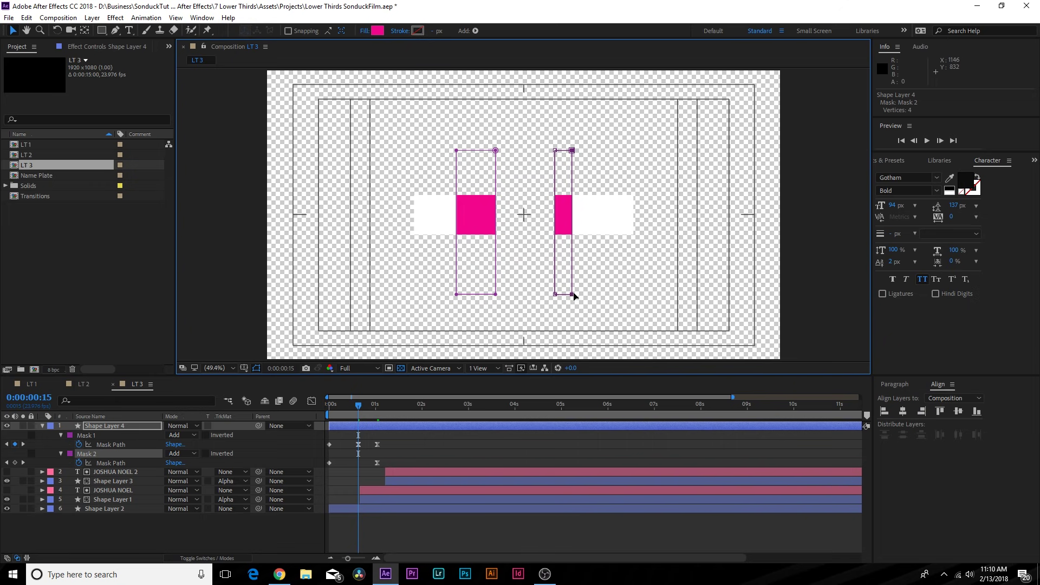
left_click_drag(574, 296, 589, 295)
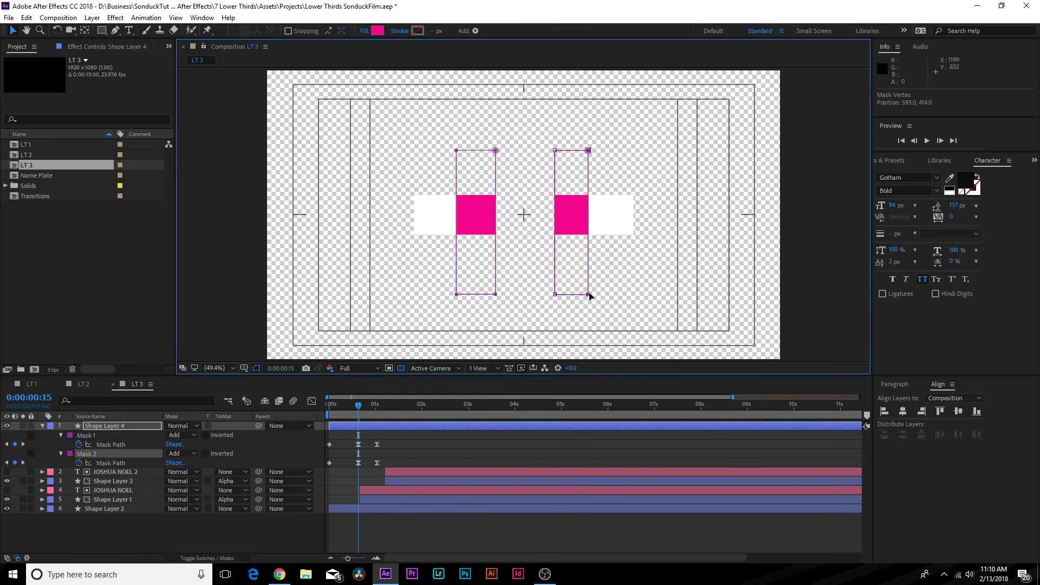
left_click(368, 431)
left_click_drag(368, 406, 429, 417)
left_click(351, 425)
- Hide the transparency grid for a black background and preview the reveal up to 0:00:02:12
left_click(456, 444)
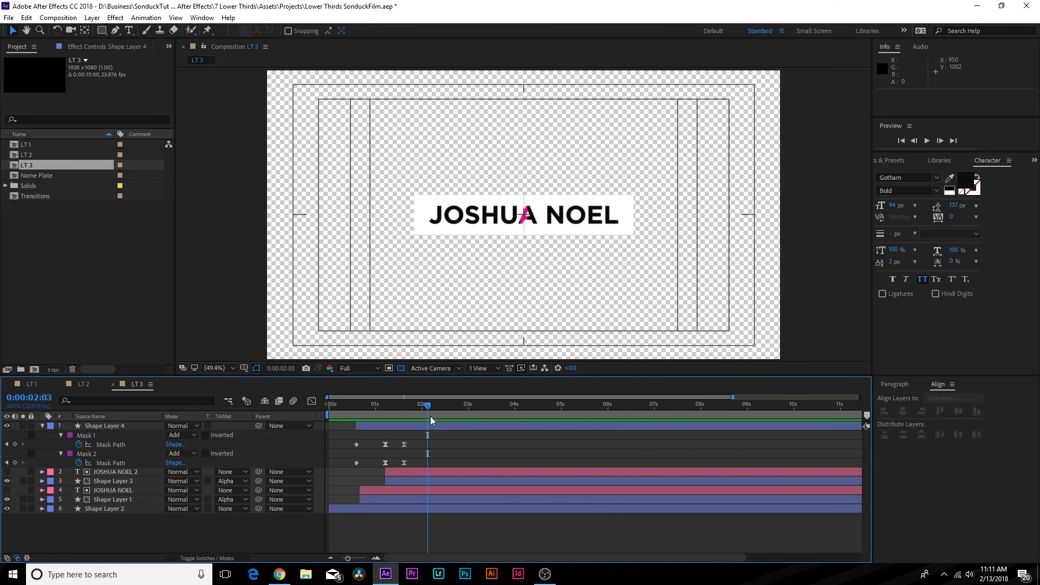
key("u")
left_click(400, 369)
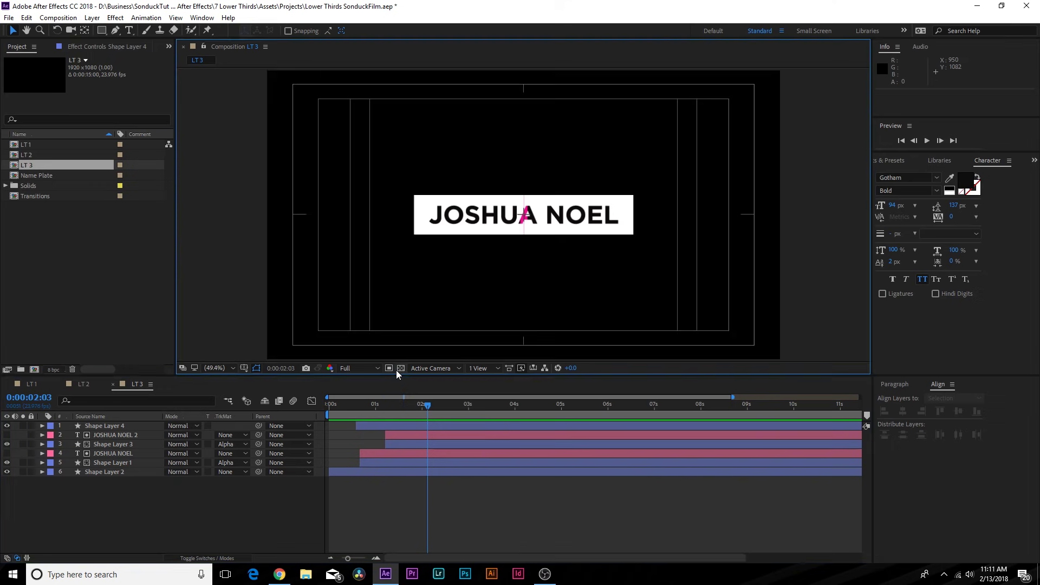
left_click(366, 409)
left_click_drag(367, 421, 396, 414)
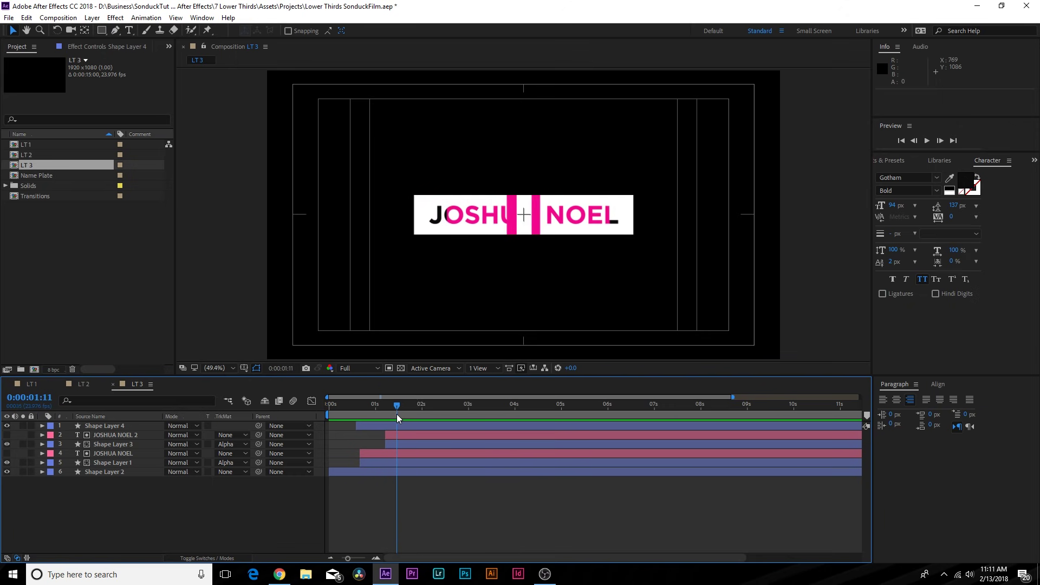
- Split the pink plate layer at 0:00:01:16 and delete its later half
left_click(92, 18)
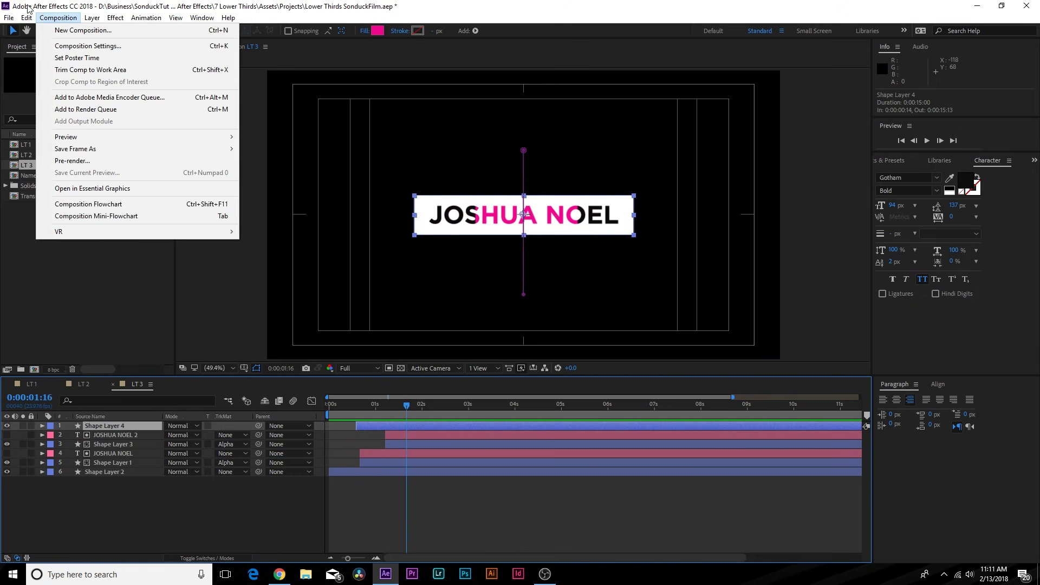
mouse_move(27, 17)
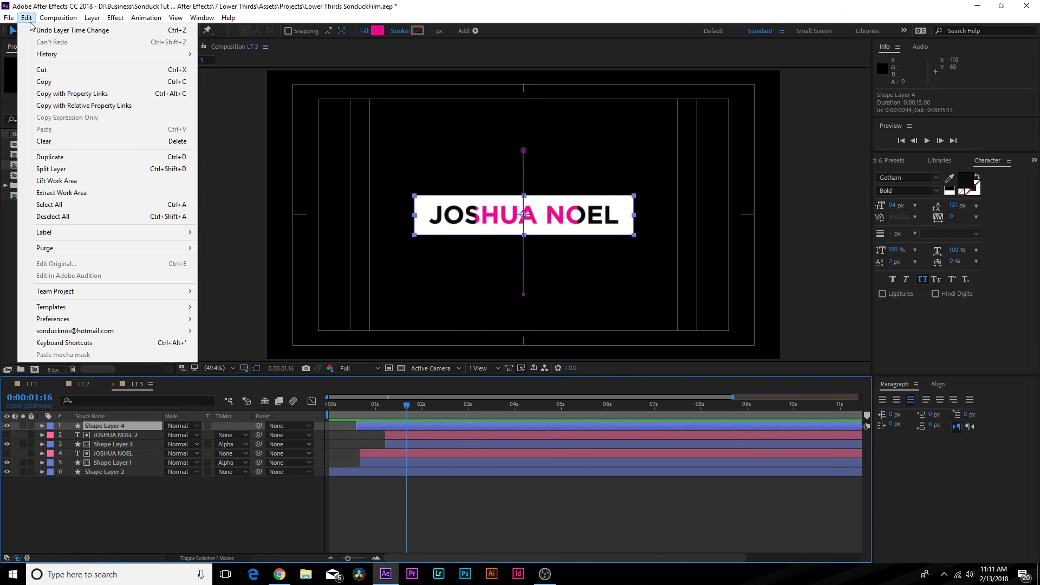
left_click(33, 169)
key("Delete")
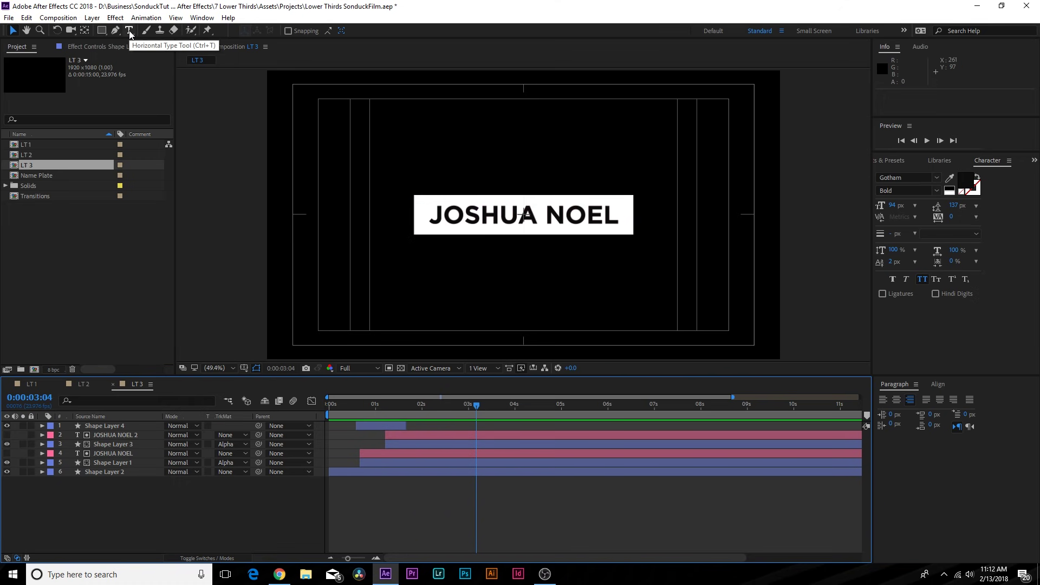
left_click(130, 31)
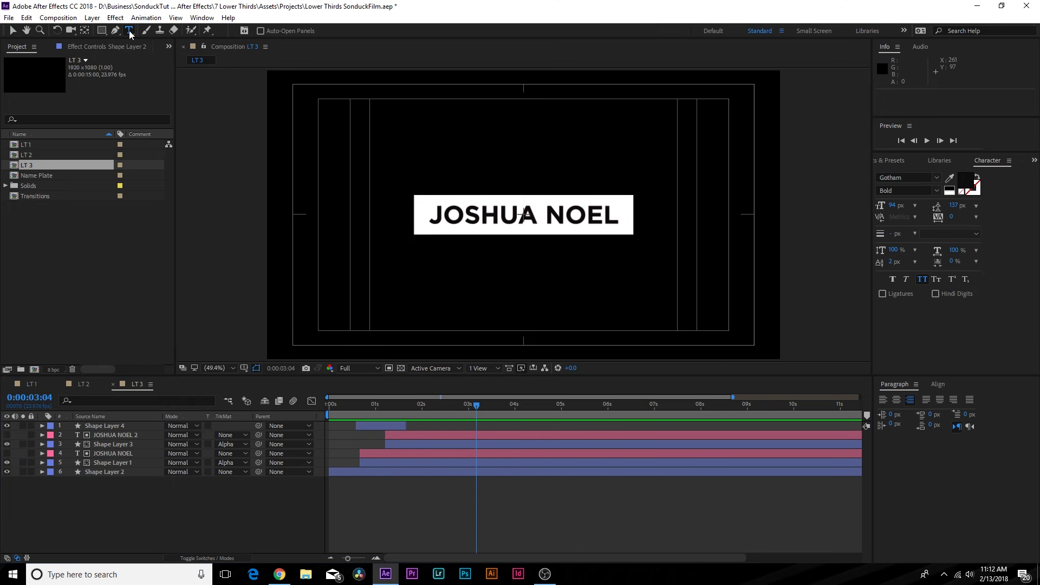
- Type the subtitle 'Awsome GUY' below the name and make its fill white
left_click(501, 271)
type("Awsome")
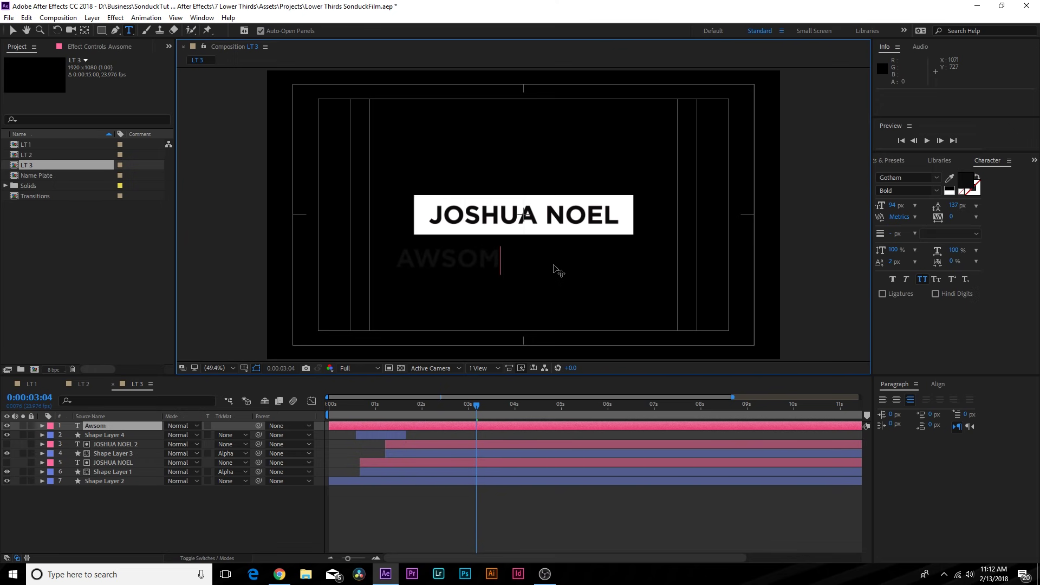
type(" GUY")
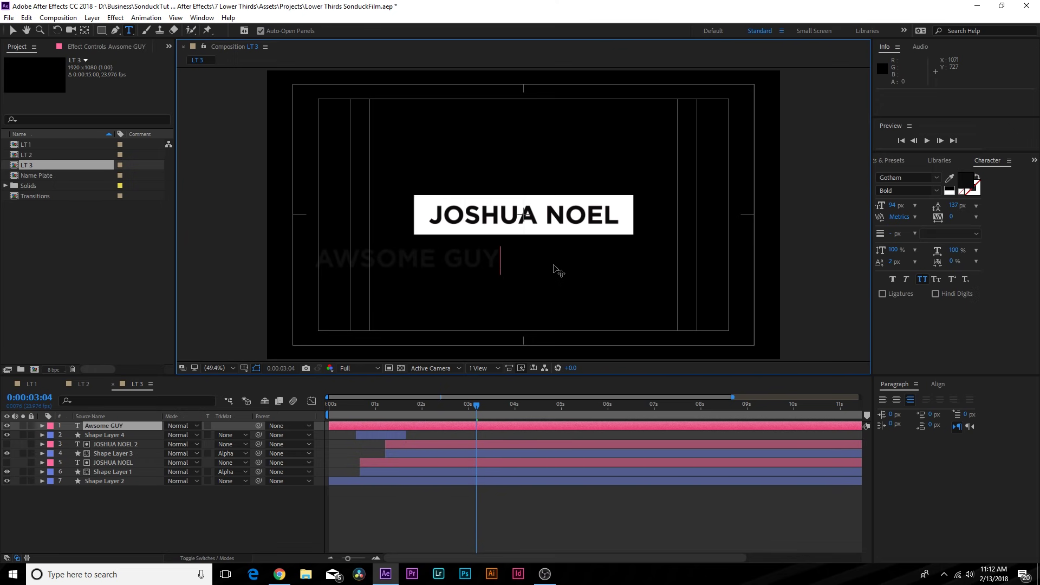
key("Escape")
left_click(965, 183)
left_click_drag(88, 115, 10, 12)
left_click(252, 29)
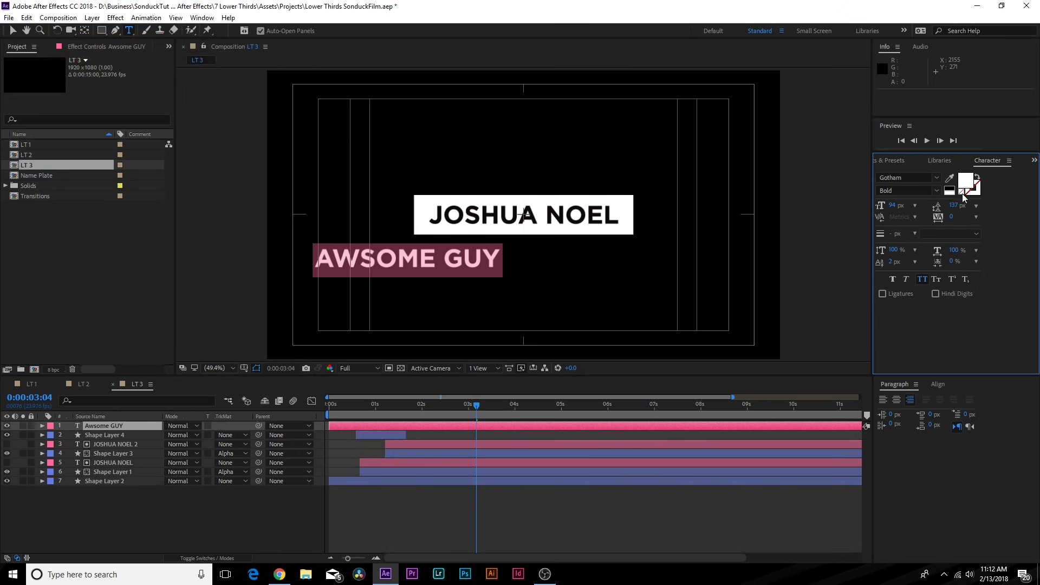
- Set the subtitle to Light weight at 44 px and centre it vertically and horizontally
left_click(936, 190)
left_click(904, 250)
mouse_move(892, 205)
left_mouse_down()
mouse_move(868, 209)
mouse_move(896, 206)
left_mouse_up()
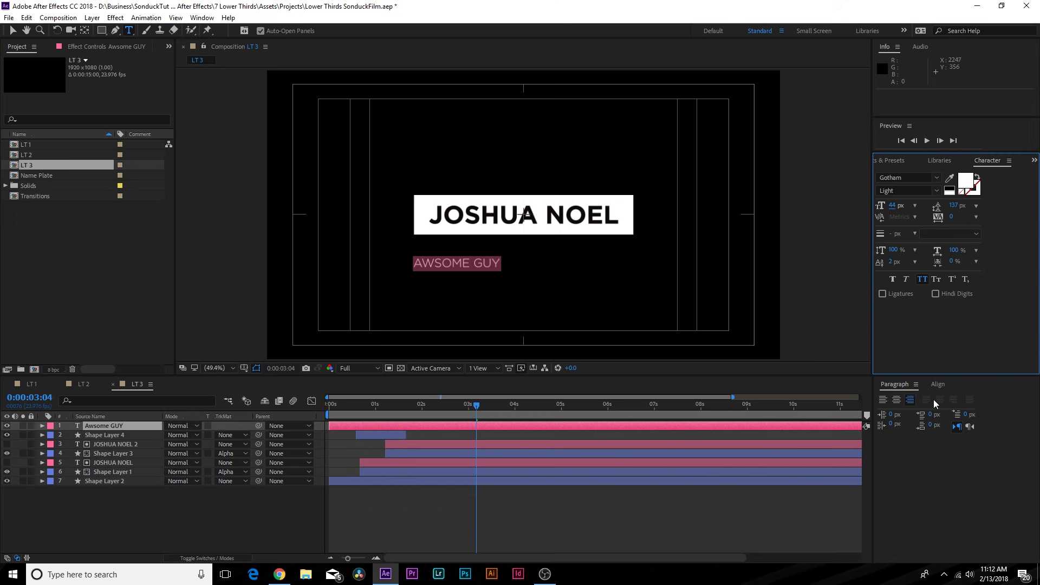
left_click(938, 385)
left_click(960, 412)
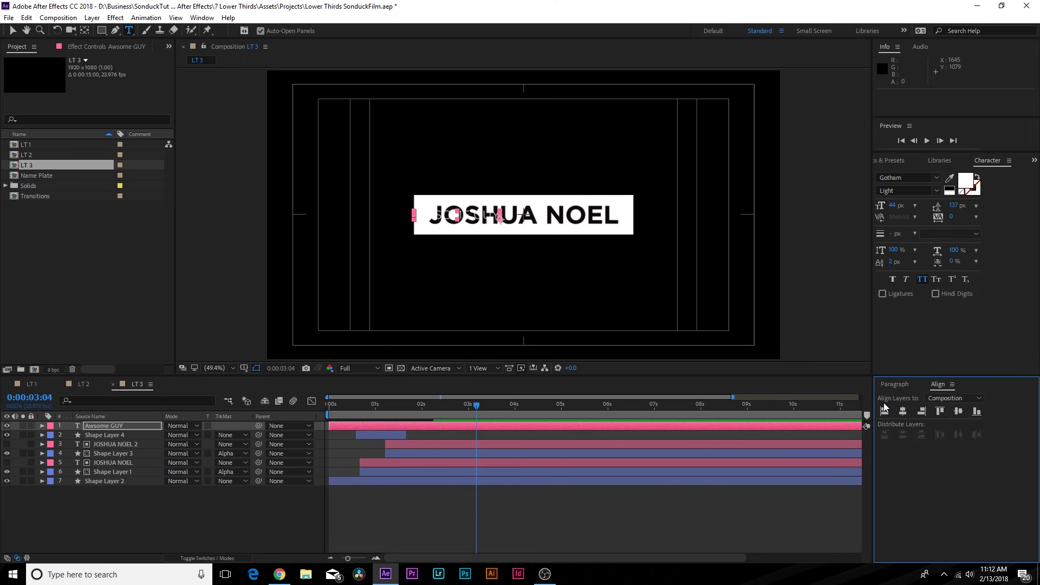
left_click(905, 411)
- Move the subtitle layer to the bottom of the stack and start it at 0:00:01:08
left_click(375, 404)
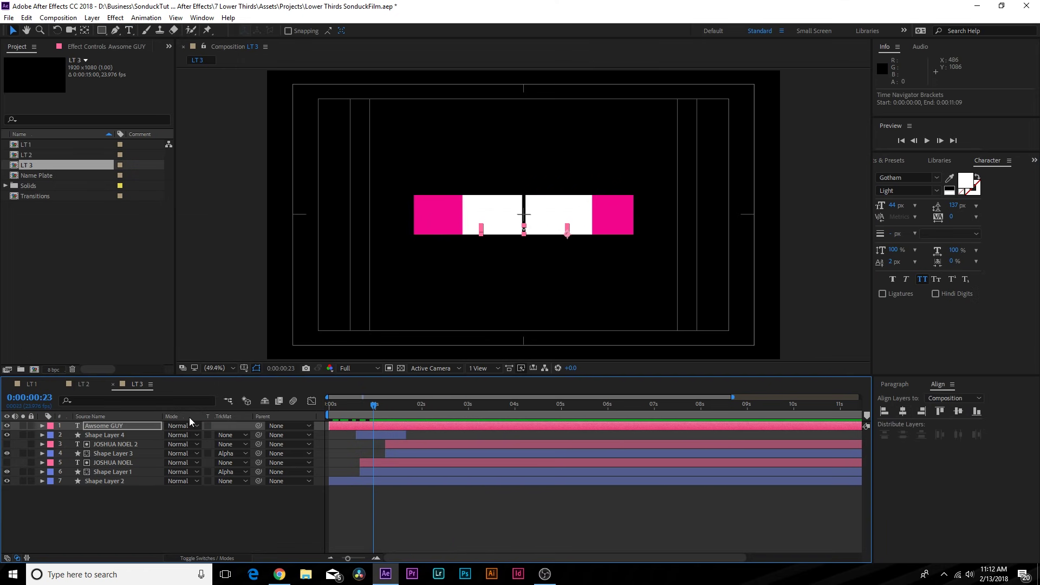
left_click_drag(121, 425, 123, 484)
left_click_drag(316, 415, 392, 419)
left_click_drag(334, 483, 391, 483)
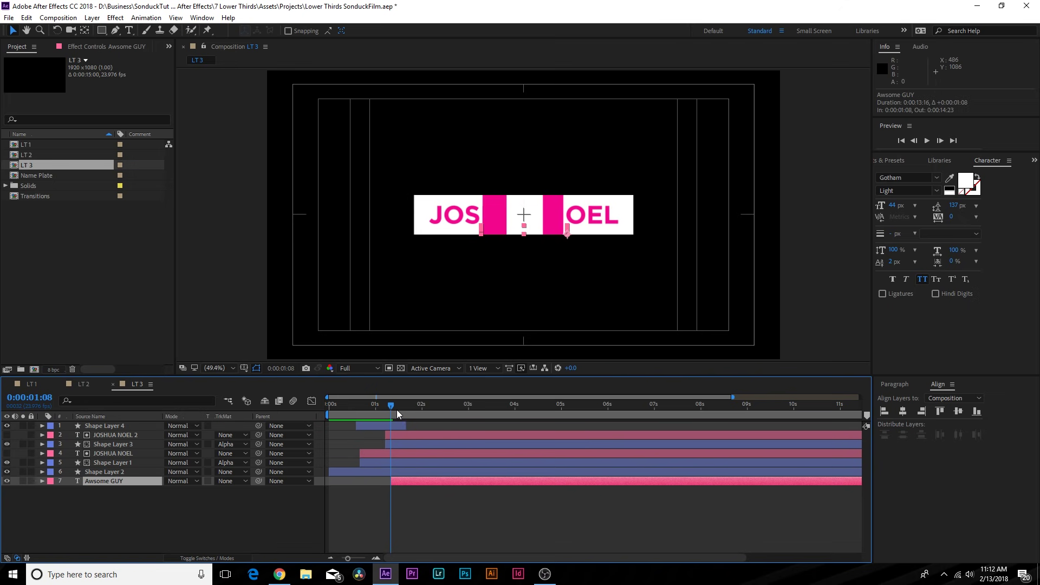
left_click_drag(392, 403, 416, 410)
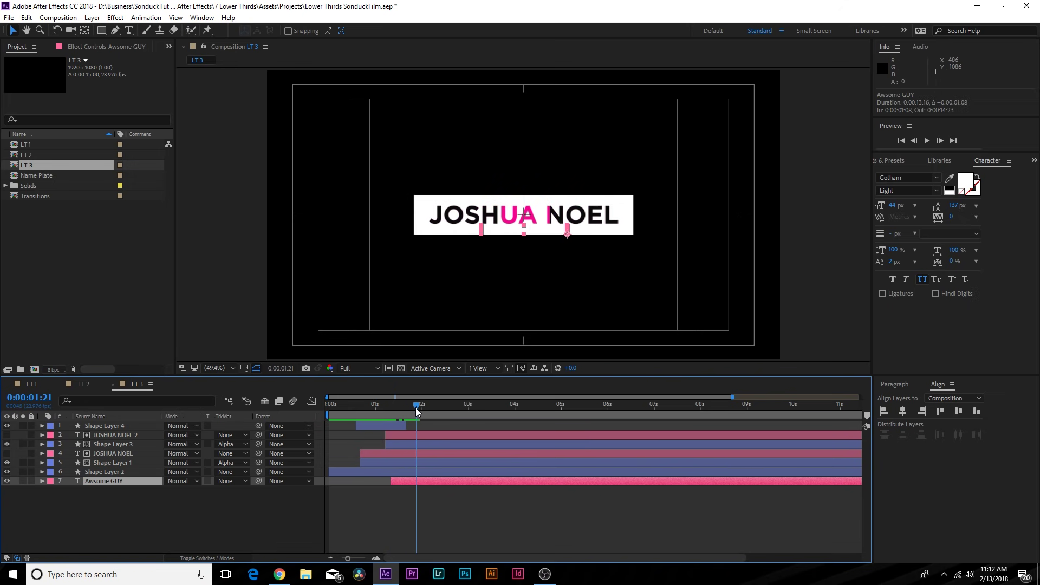
- Keyframe the subtitle's Position so it slides below the name box by 0:00:02:19
key("p")
left_click(69, 491)
left_click_drag(416, 406, 459, 406)
left_click_drag(186, 495, 220, 495)
left_click(474, 490)
left_click_drag(473, 489, 434, 496)
left_click_drag(441, 412, 468, 432)
left_click(192, 541)
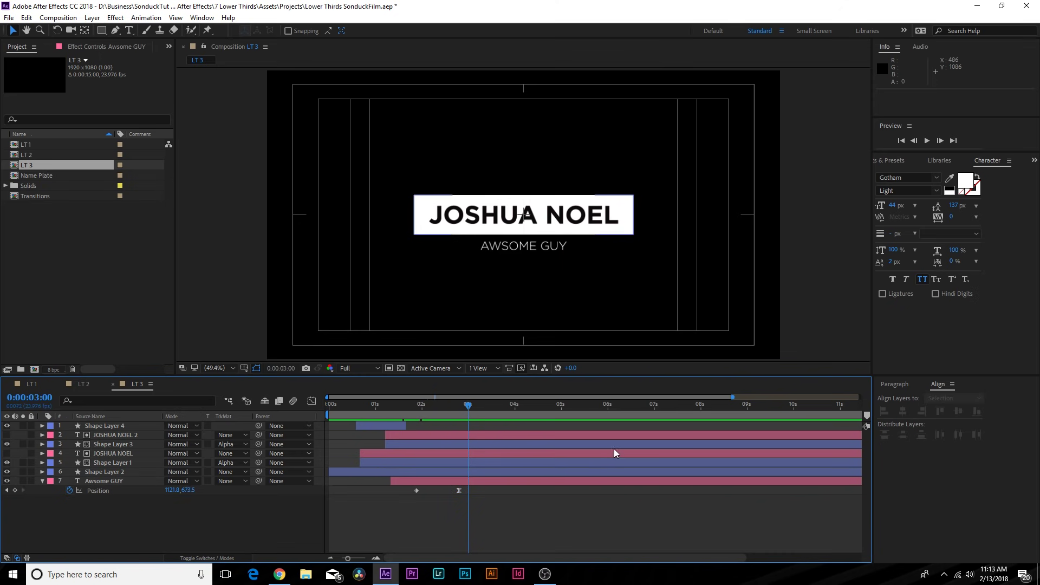
left_click_drag(101, 516, 133, 443)
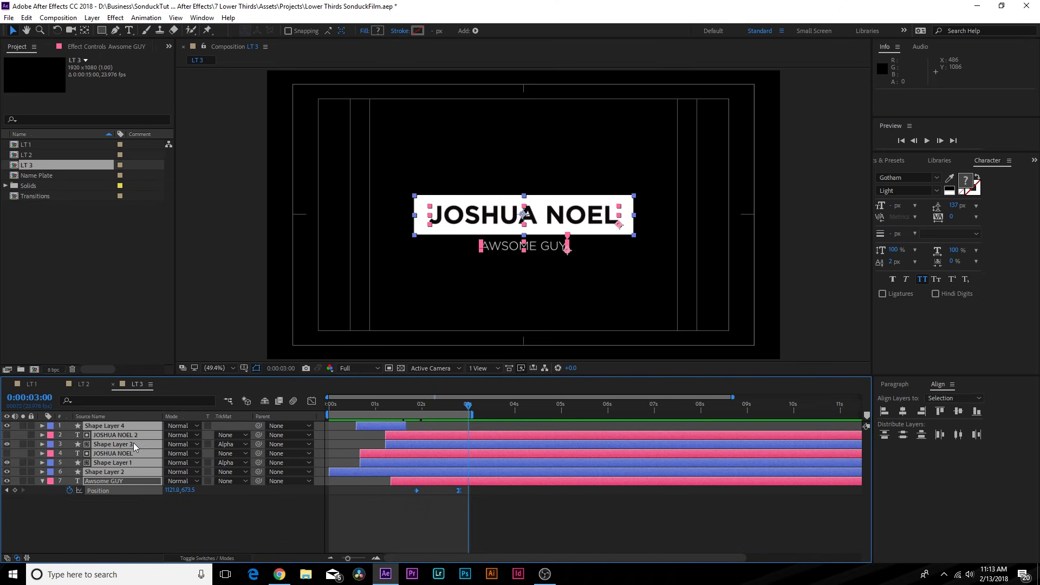
- Pre-compose the selected lower-third layers into a precomp named LT 3.1
left_click(92, 18)
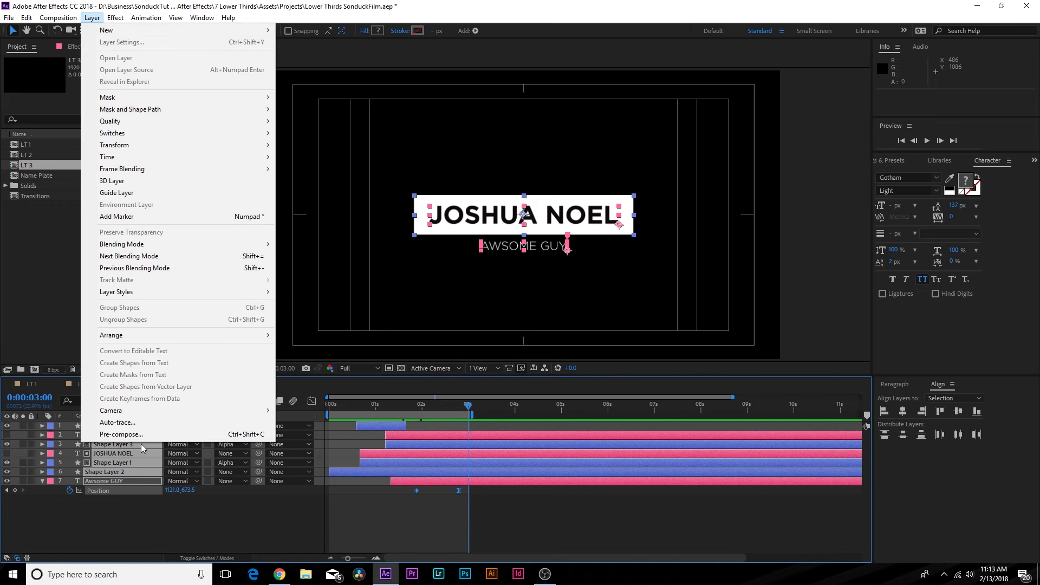
left_click(141, 436)
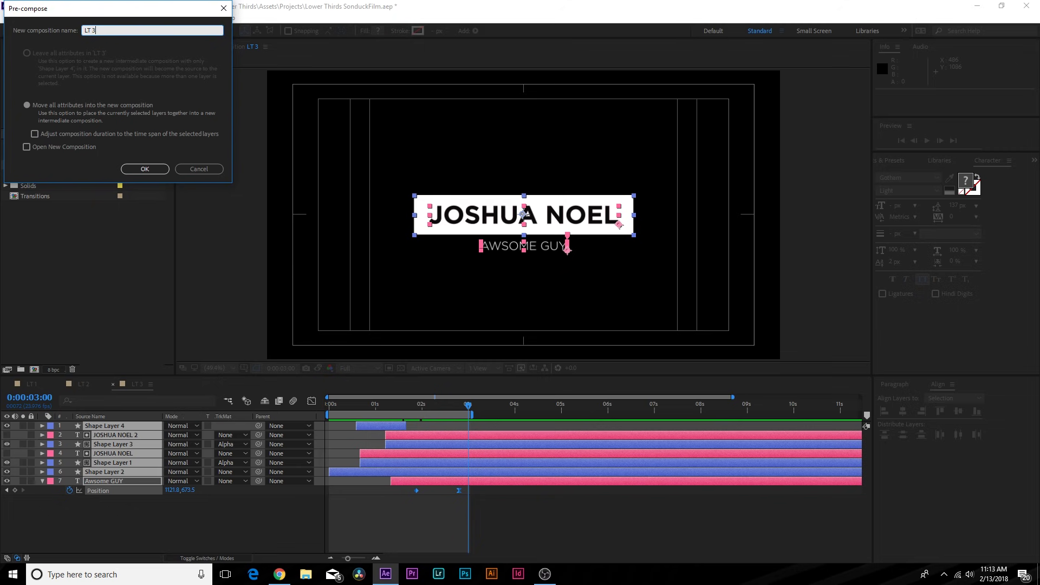
type("LT 3.1")
key("Return")
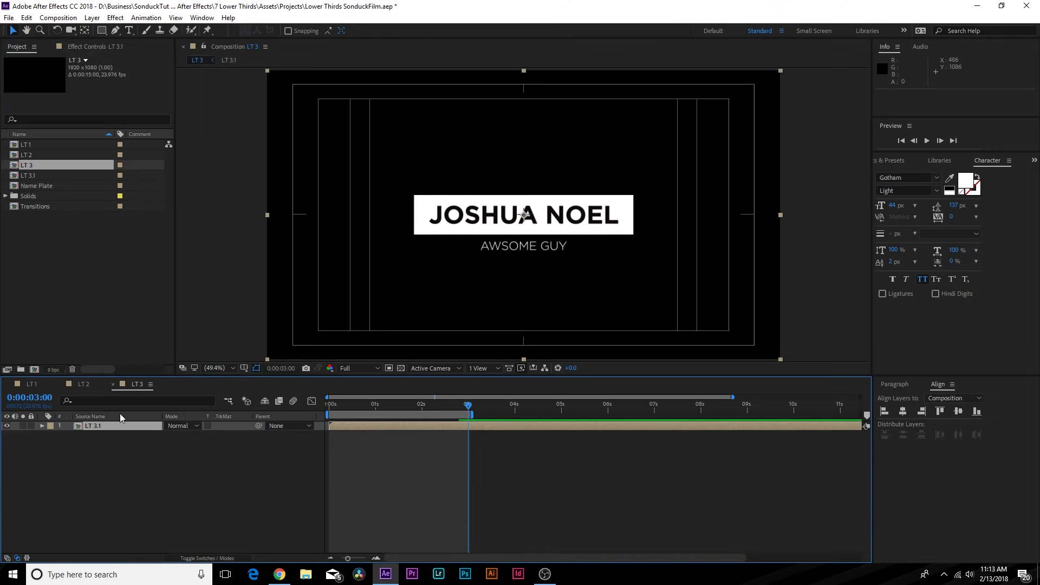
- Split the LT 3.1 layer at 3 seconds and delete the part after it
left_click(26, 17)
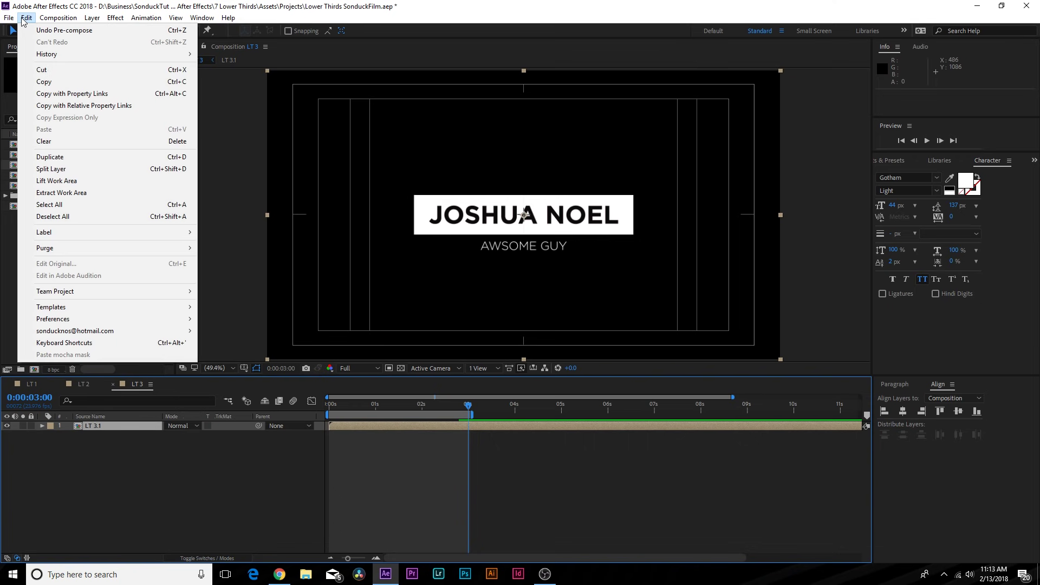
left_click(73, 169)
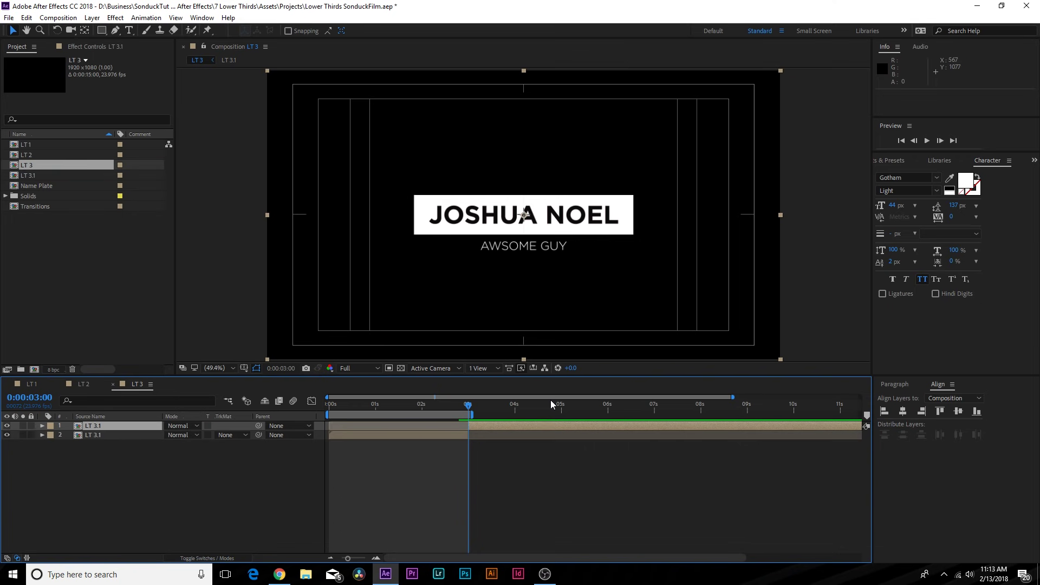
key("Delete")
- Duplicate LT 3.1, time-reverse the copy, start it at 3 s, and end the work area at 0:00:06:09
left_click(98, 428)
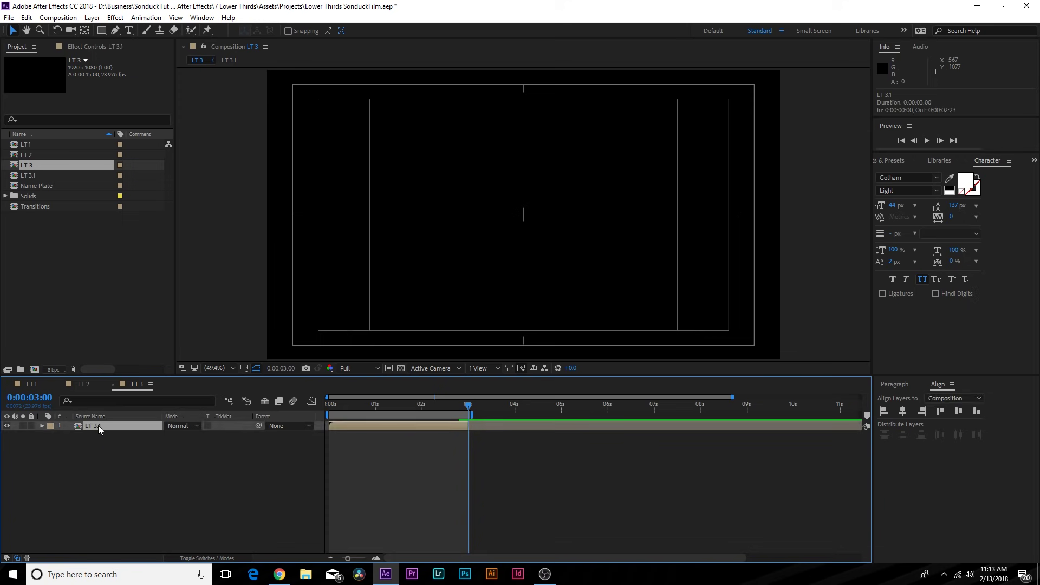
key("ctrl+d")
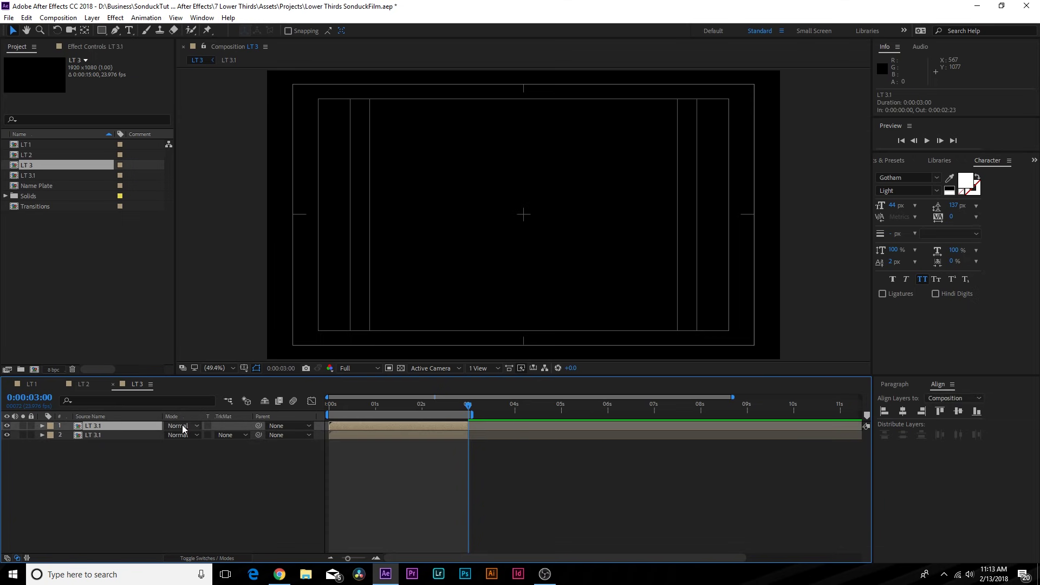
right_click(382, 429)
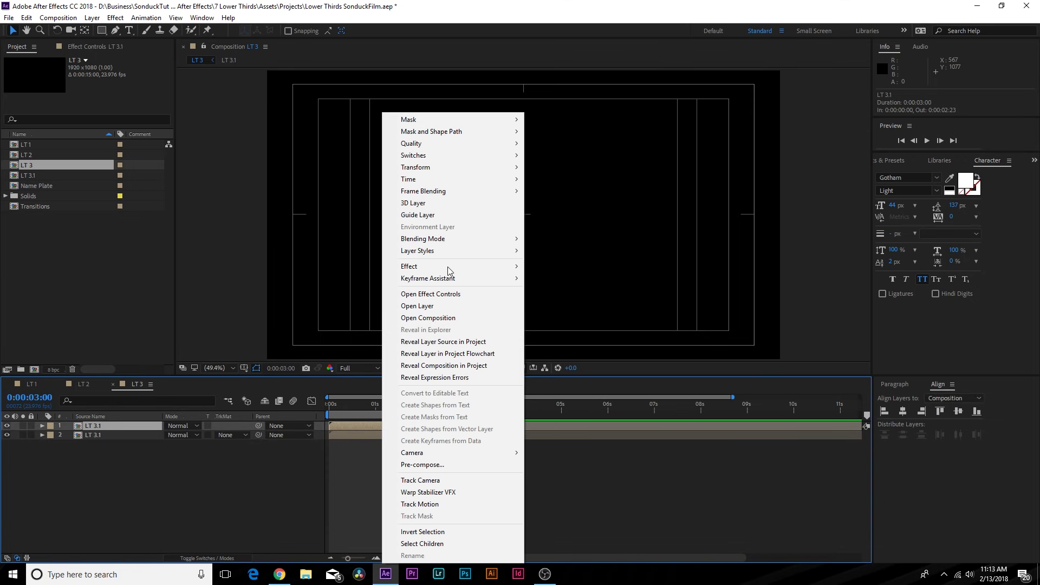
mouse_move(453, 180)
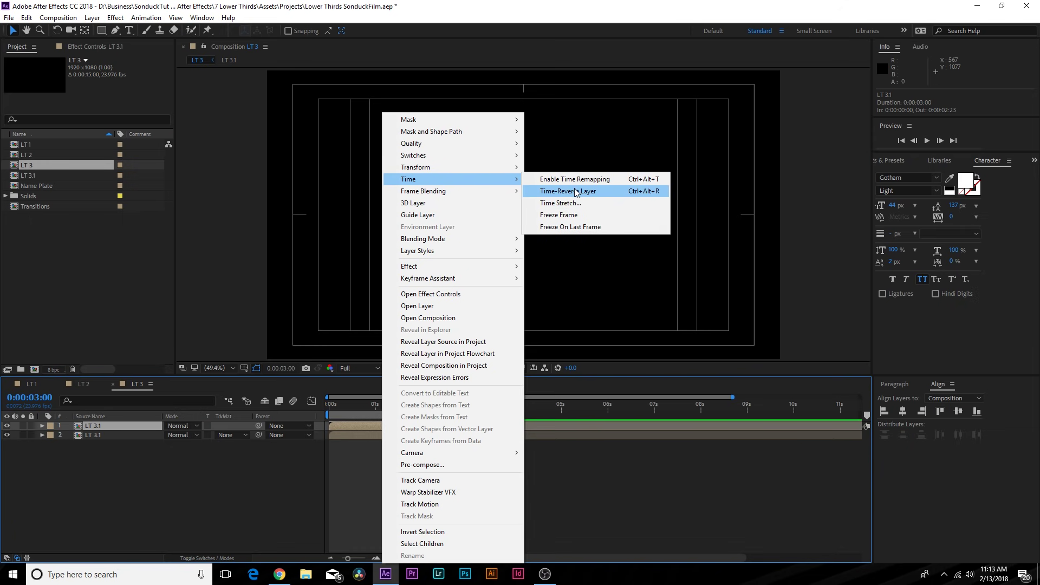
left_click(575, 191)
left_click_drag(347, 426, 626, 412)
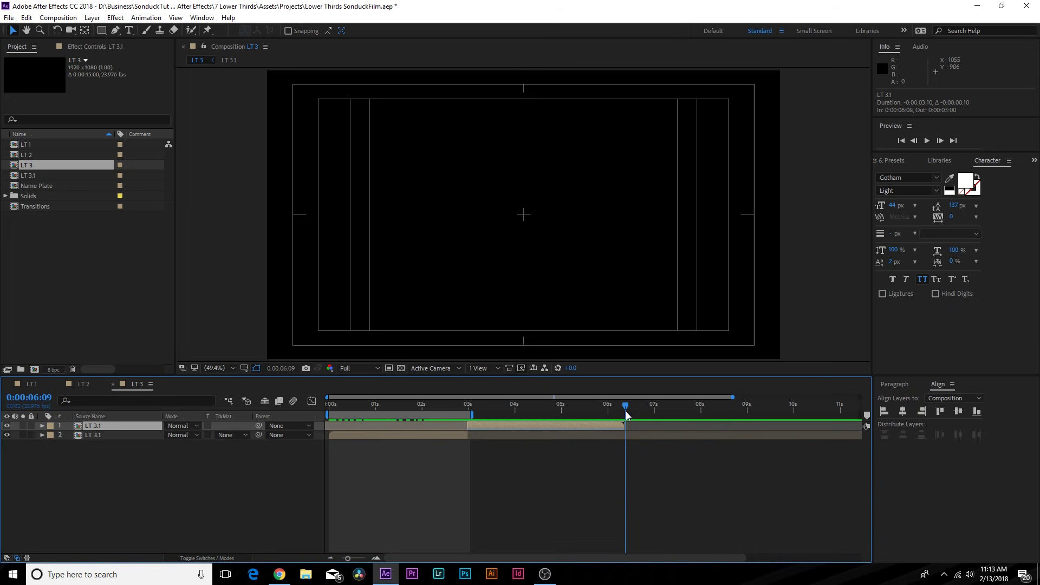
key("n")
left_click_drag(365, 407, 463, 415)
- Inside LT 3.1, add a null object and parent layers 2–8 to Null 2
left_click(98, 426)
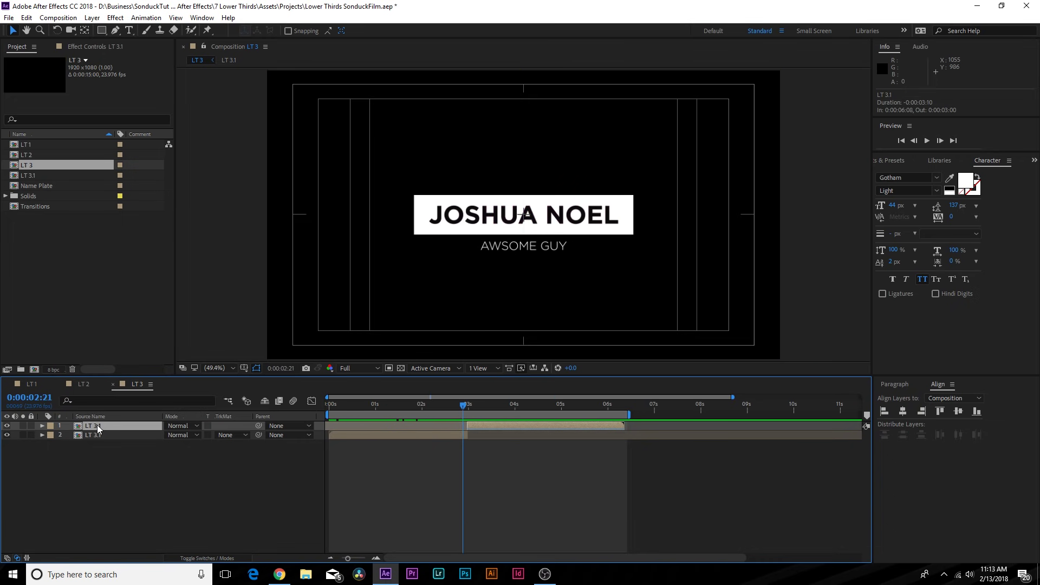
double_click(98, 427)
right_click(141, 513)
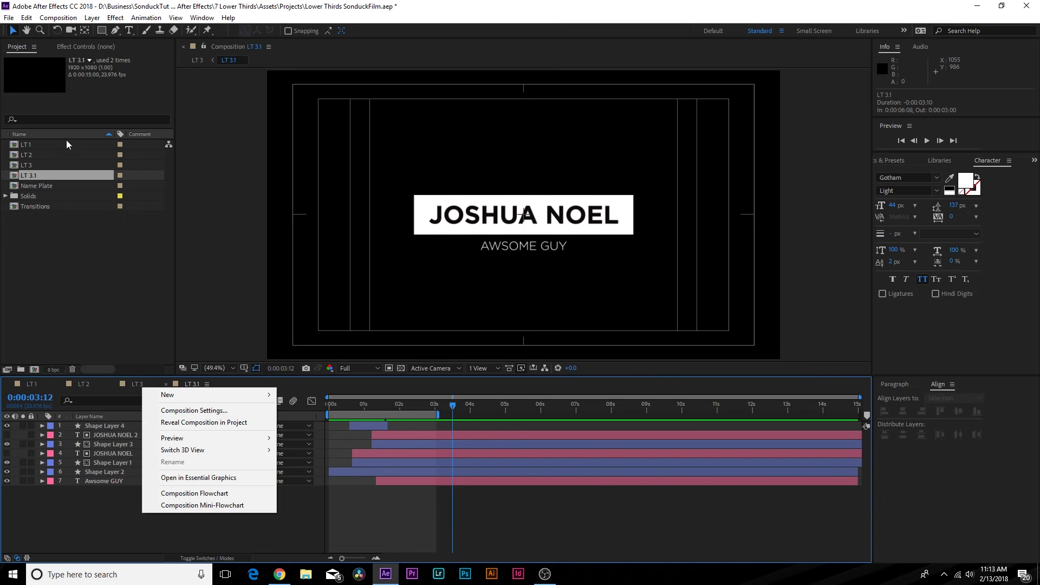
left_click(91, 17)
mouse_move(217, 31)
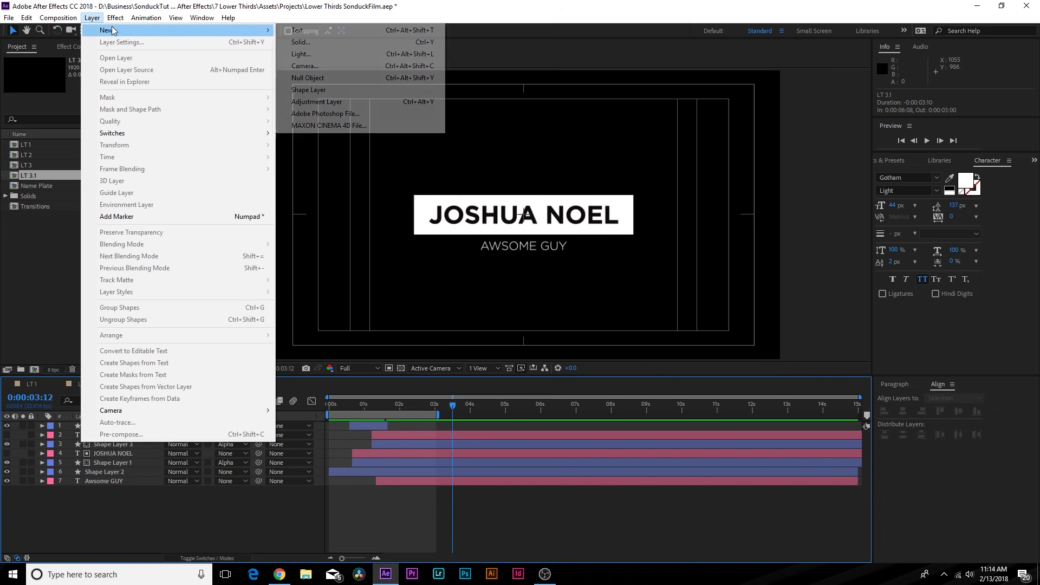
left_click(306, 77)
left_click_drag(124, 515, 99, 438)
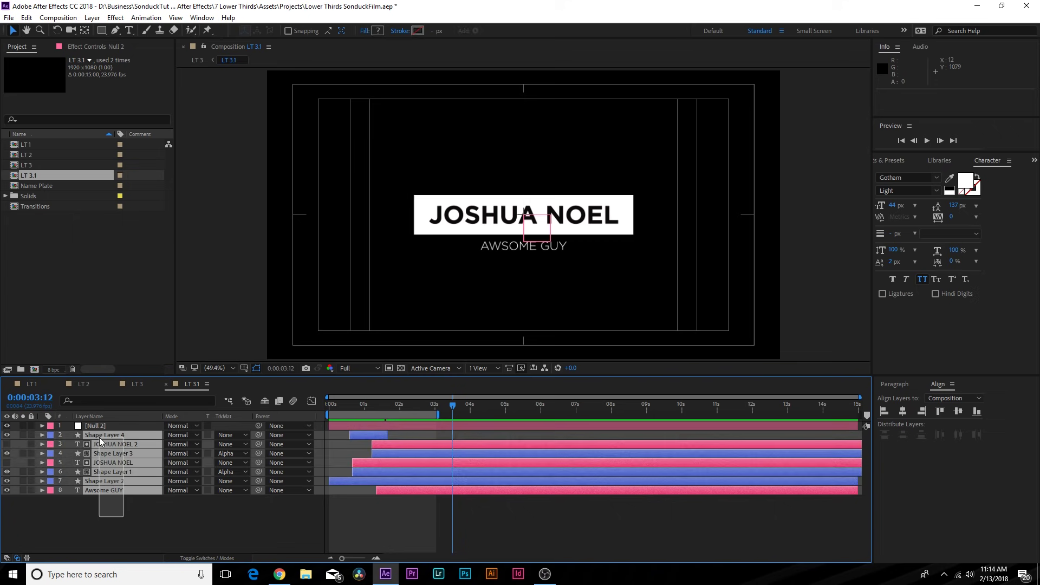
left_click_drag(261, 436, 115, 427)
- Scale Null 2 to 83% and reposition it to put the name plate lower-left
key("p")
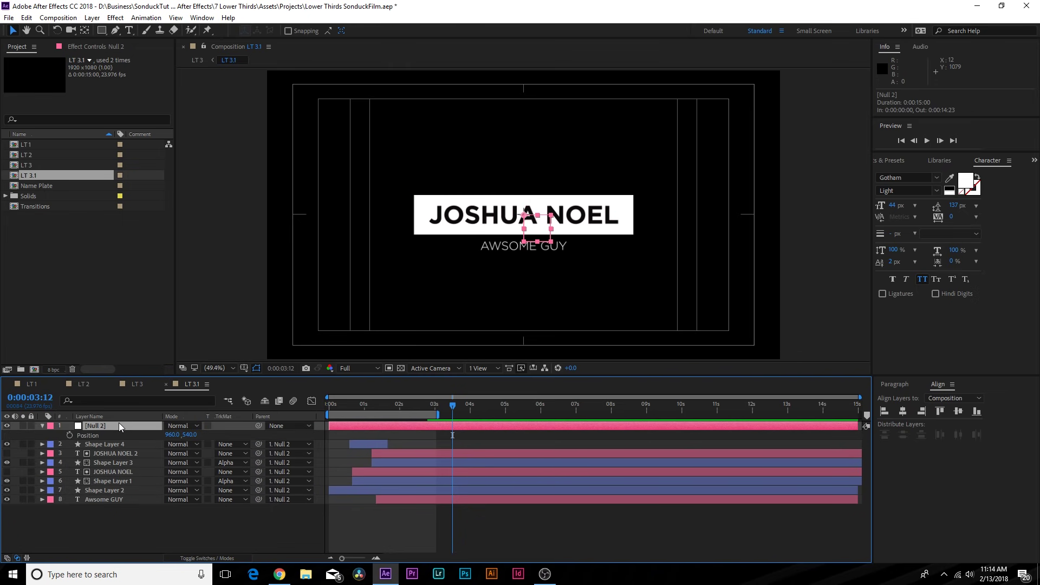
key("shift+s")
left_click_drag(169, 435, 87, 432)
left_click_drag(187, 435, 294, 436)
left_click_drag(180, 445, 69, 443)
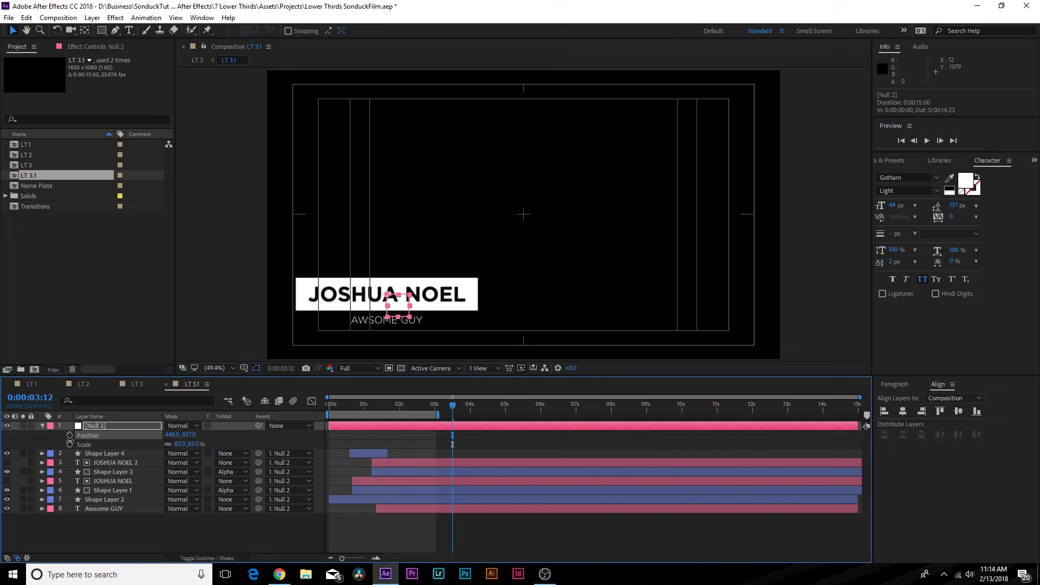
left_click_drag(195, 437, 209, 436)
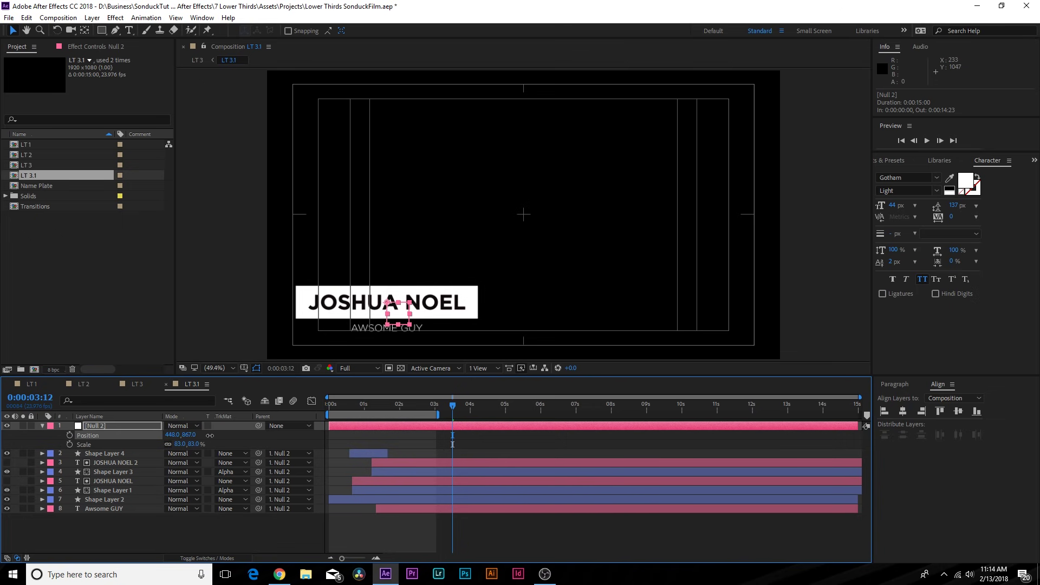
left_click(243, 368)
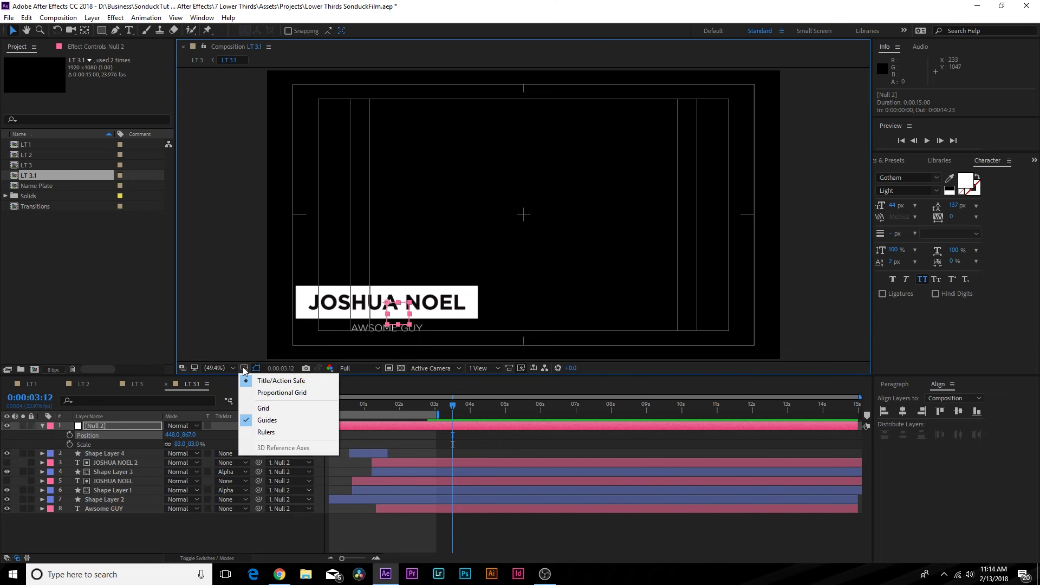
left_click(226, 536)
- Enable the motion blur switch on all eight LT 3.1 layers
key("space")
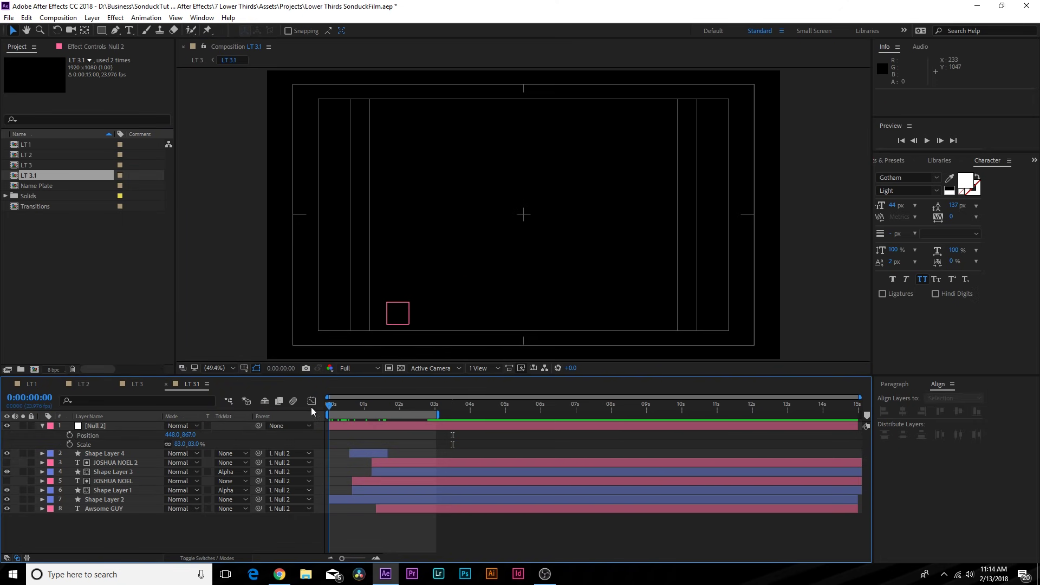
left_click(136, 388)
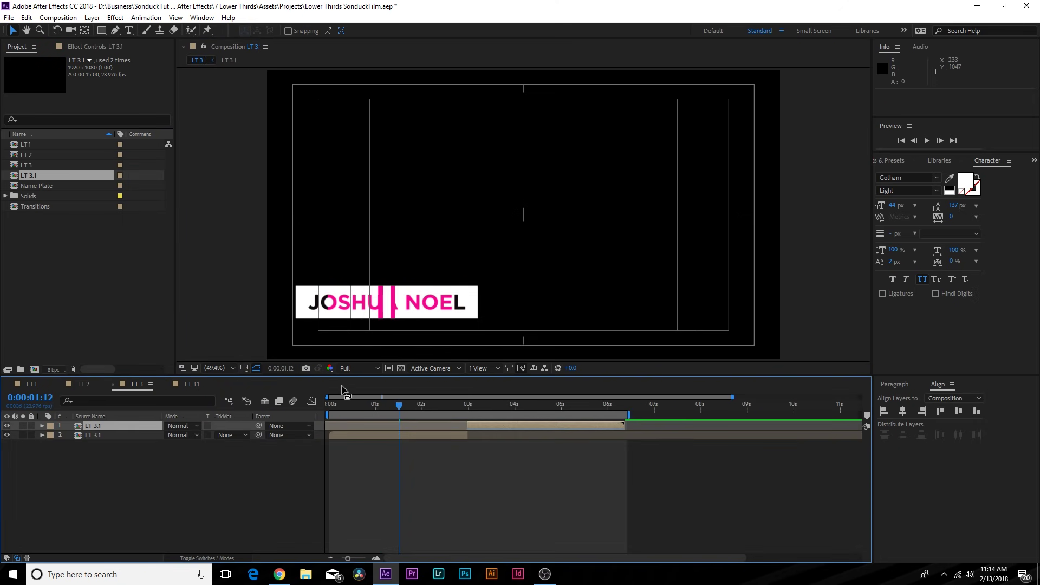
left_click(337, 406)
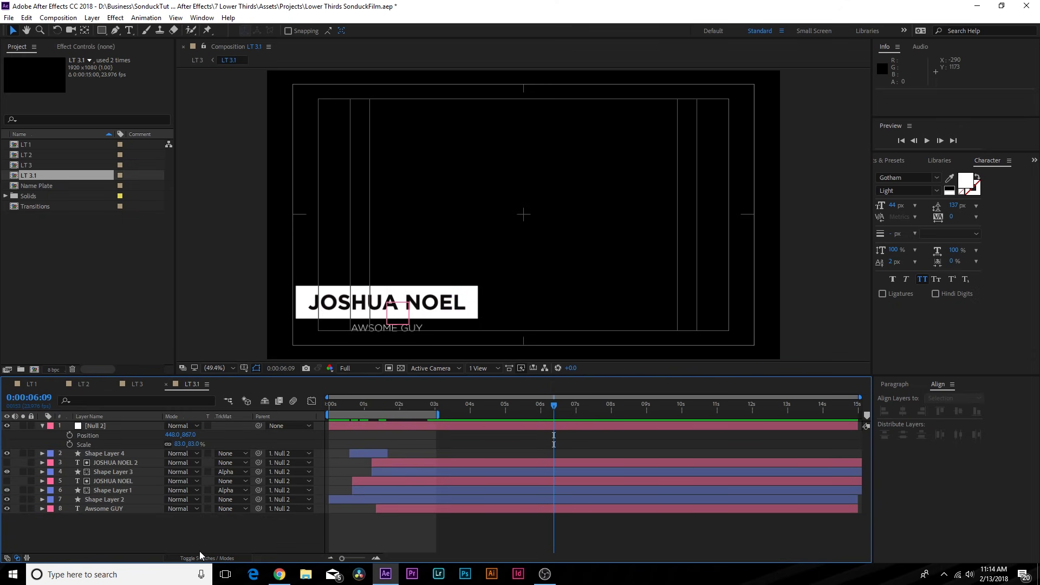
left_click(202, 553)
left_click_drag(209, 426, 218, 513)
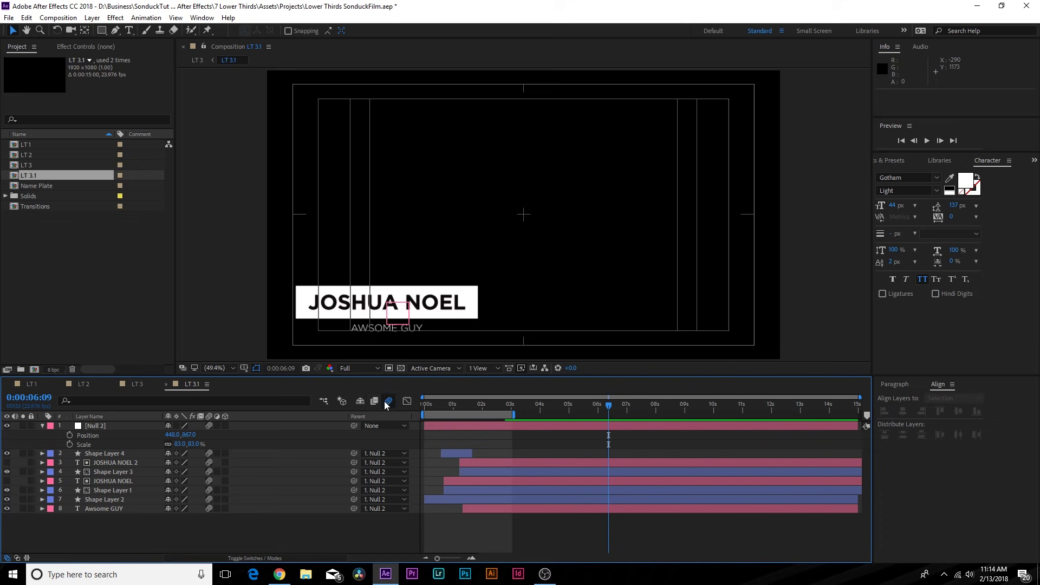
- Preview the LT 3 lower third, check the outro at 0:00:06:05, then view LT 1
left_click(140, 385)
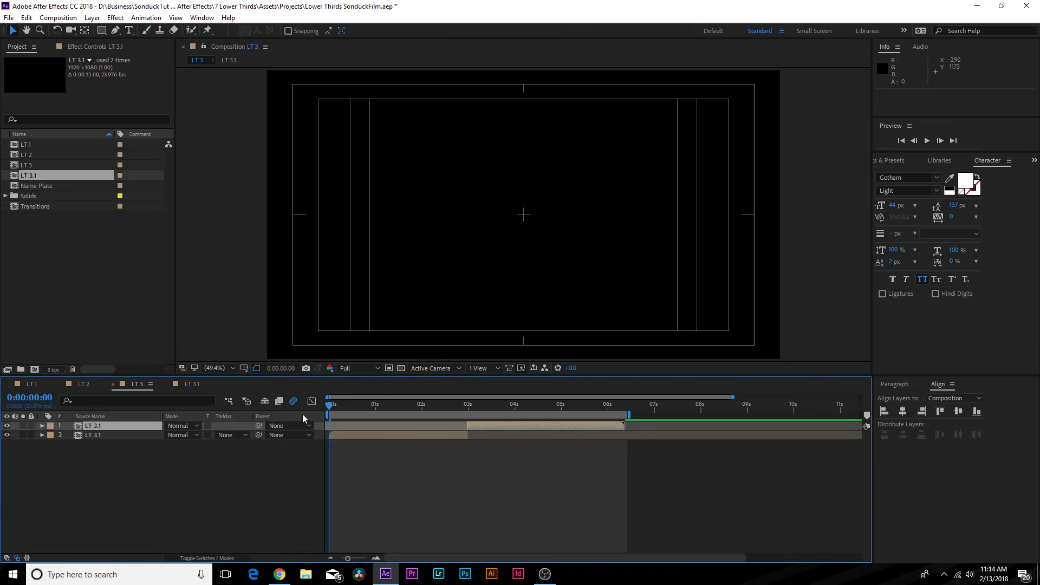
key("space")
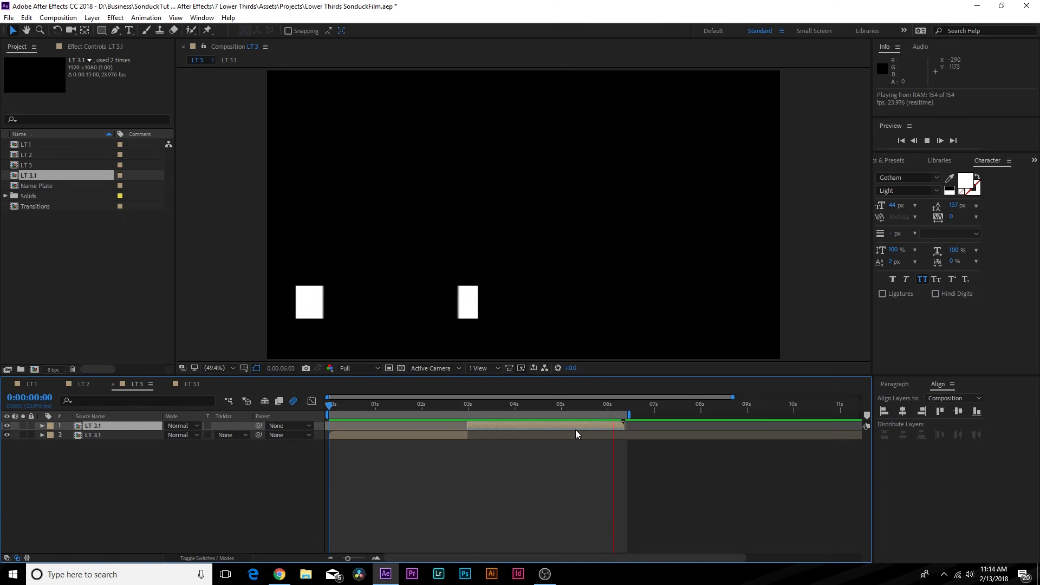
key("space")
left_click_drag(564, 405, 398, 410)
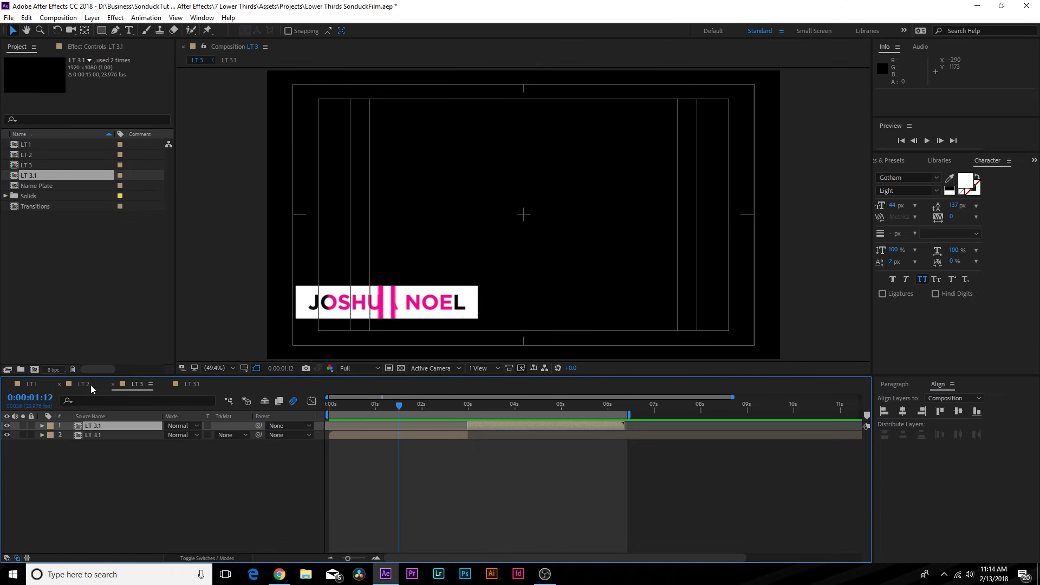
left_click(29, 383)
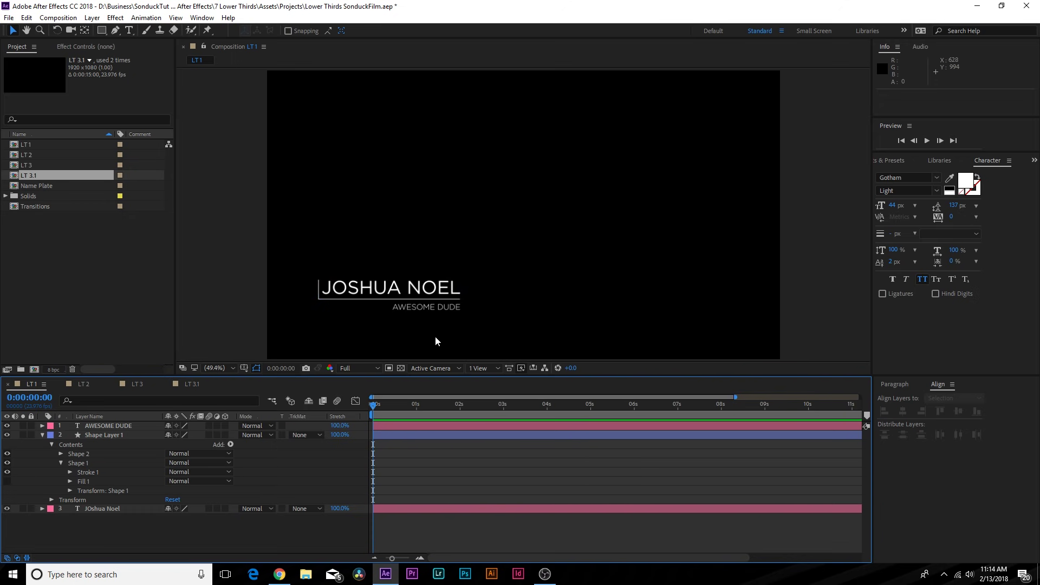
- Create a new composition named LT 4 and start a text layer in it
left_click(35, 369)
type("LT 4")
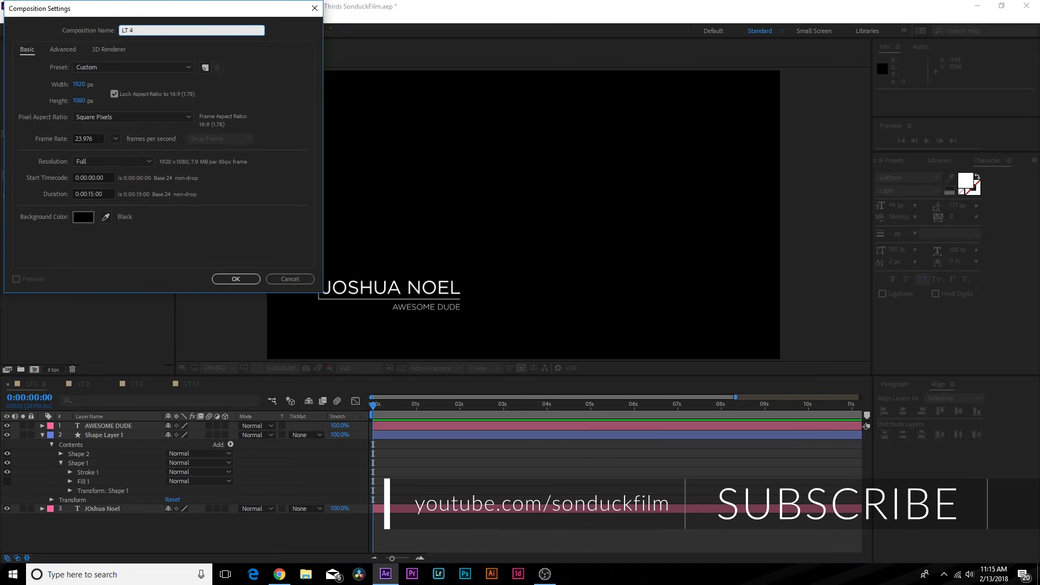
key("Return")
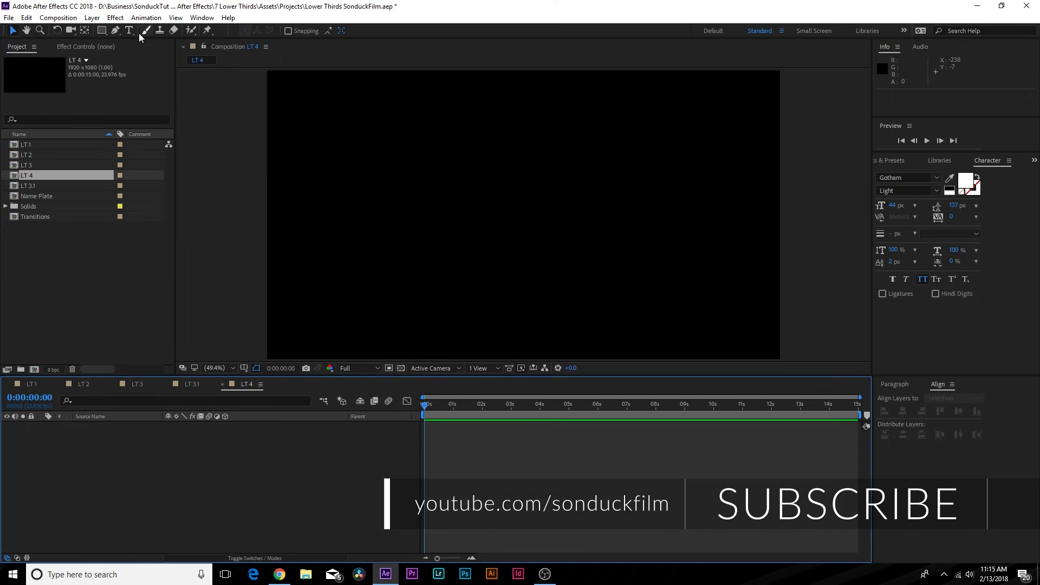
left_click(129, 30)
left_click(363, 307)
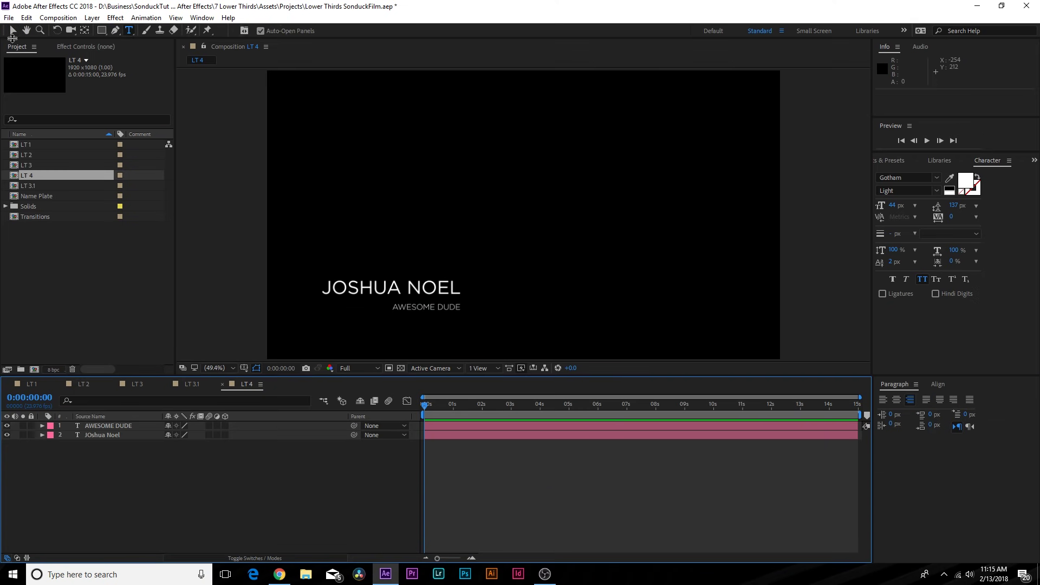
- Compare the LT 4 titles against the LT 3.1 composition for reference
left_click(13, 31)
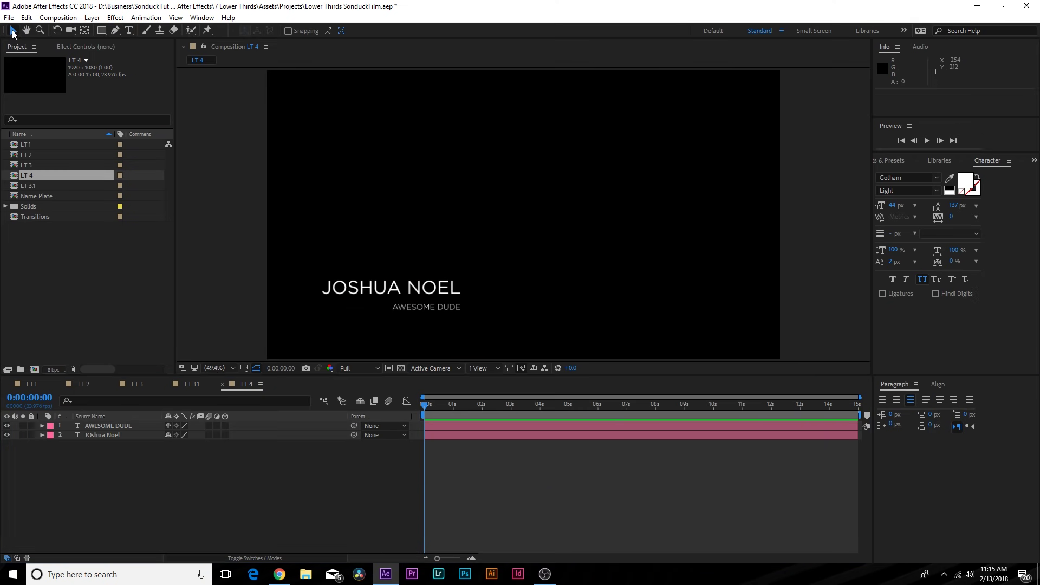
left_click(220, 369)
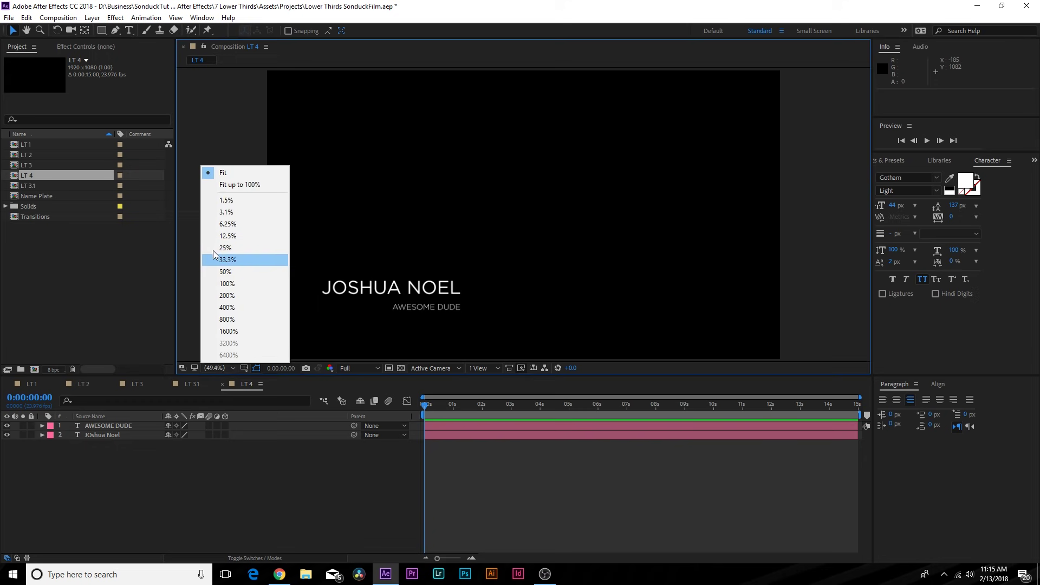
left_click(260, 520)
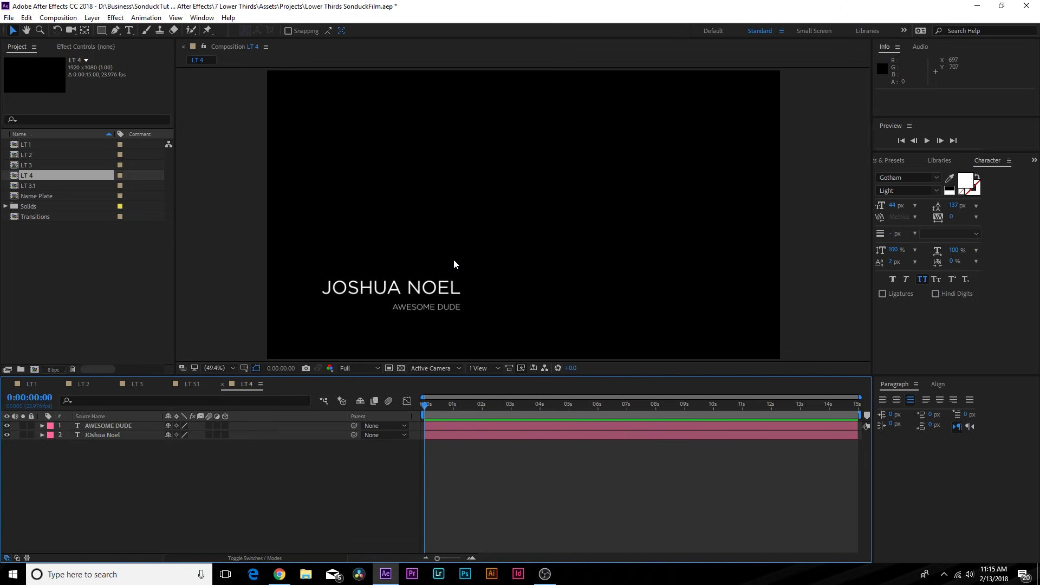
left_click(191, 384)
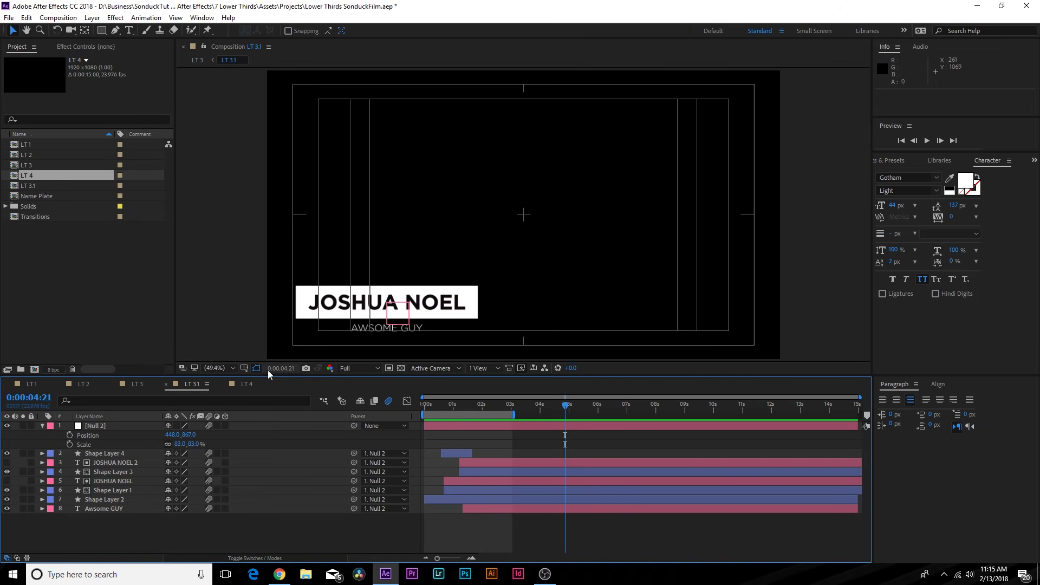
left_click(243, 385)
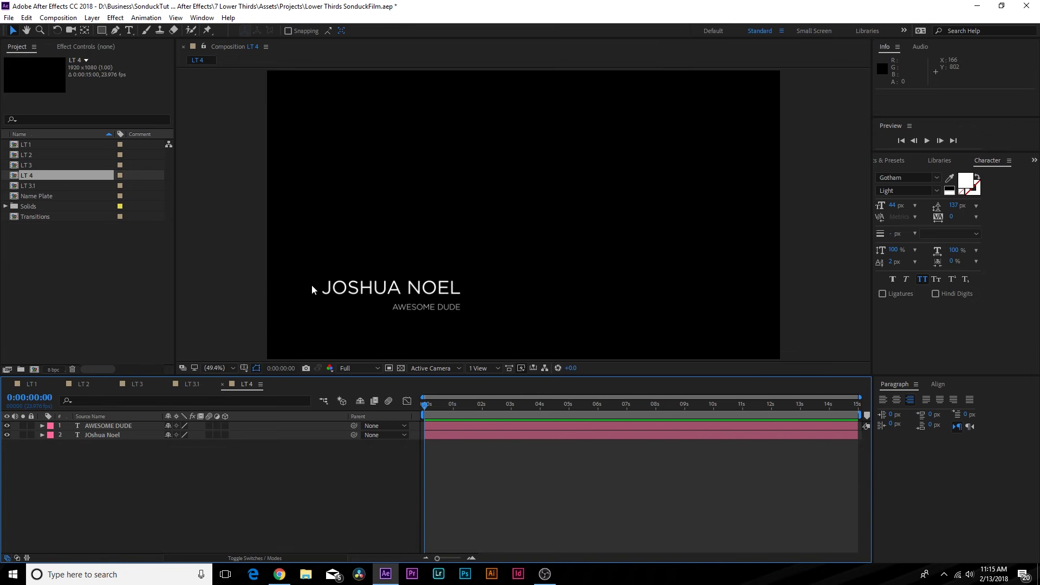
left_click(116, 32)
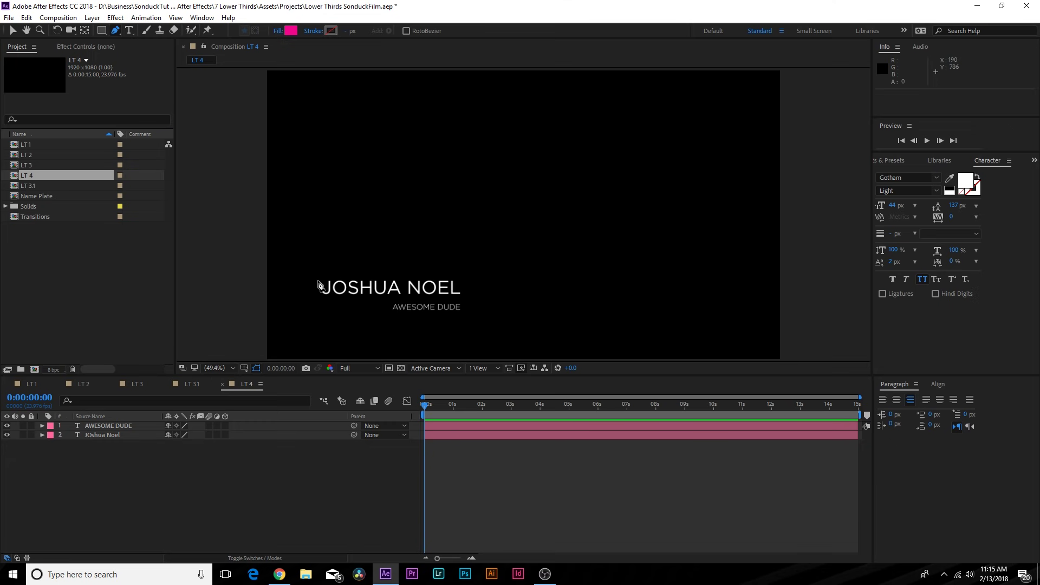
- Zoom in on the title and place Pen points left of the name and directly below
key("period")
scroll(364, 322, "up", 3)
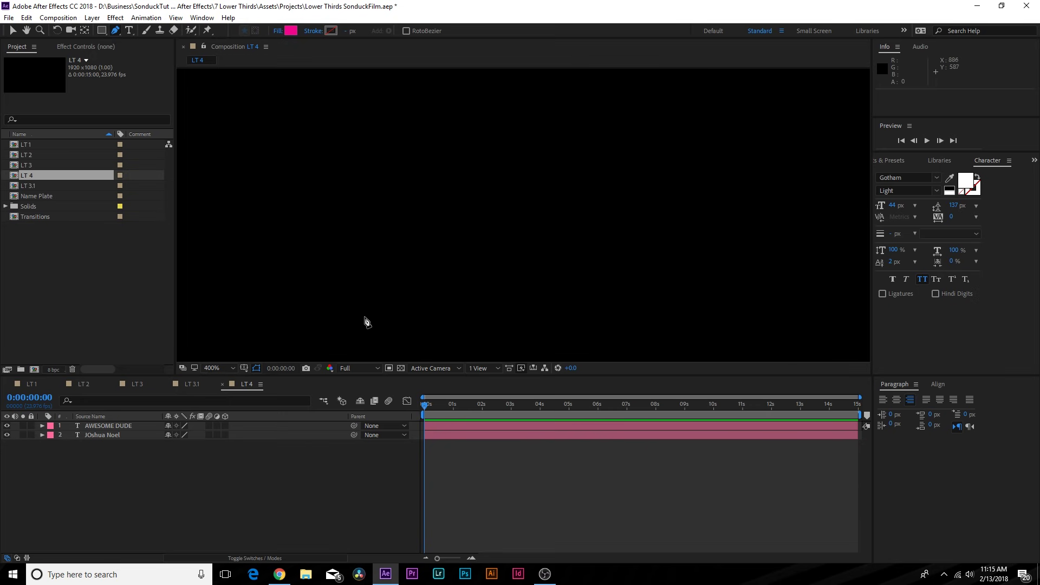
key("space")
left_click_drag(365, 322, 886, 42)
left_click_drag(252, 347, 801, 44)
left_click_drag(260, 349, 472, 277)
scroll(439, 260, "down", 1)
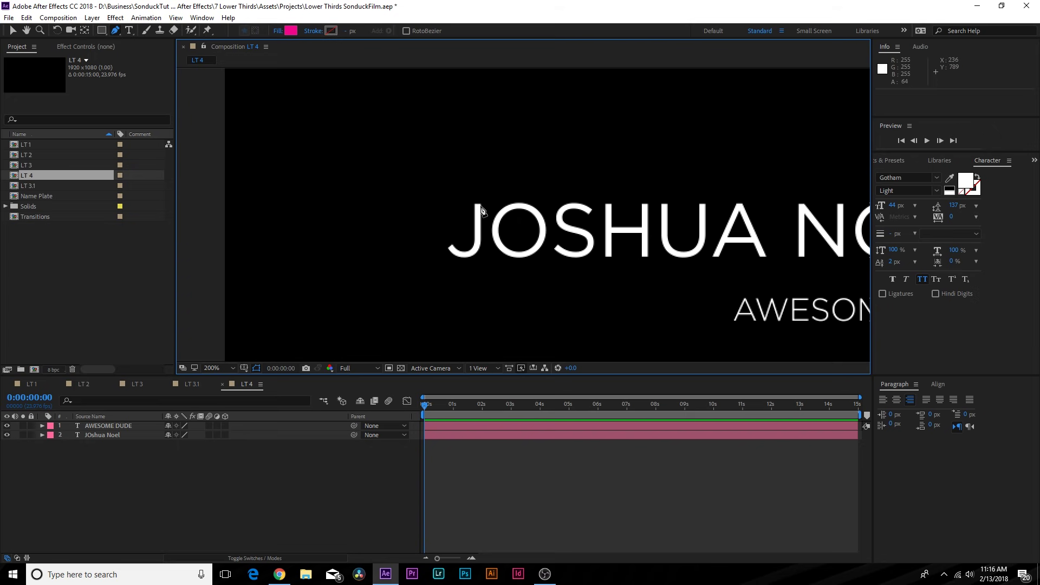
left_click(424, 204)
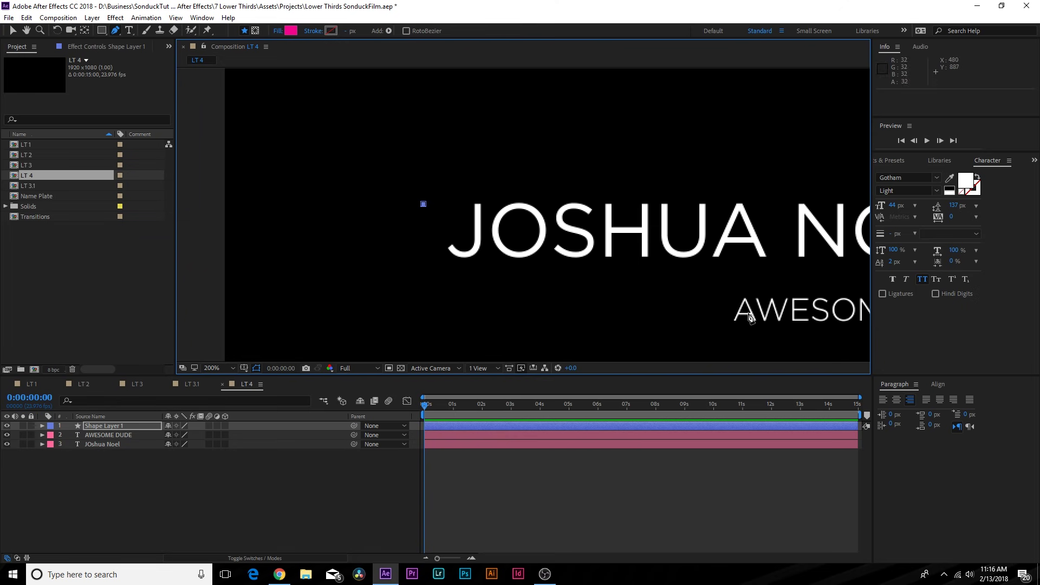
left_click(428, 280, "shift")
- Extend the path right beneath the name and undo the extra fourth point
left_click_drag(629, 277, 380, 275)
left_click(763, 294, "shift")
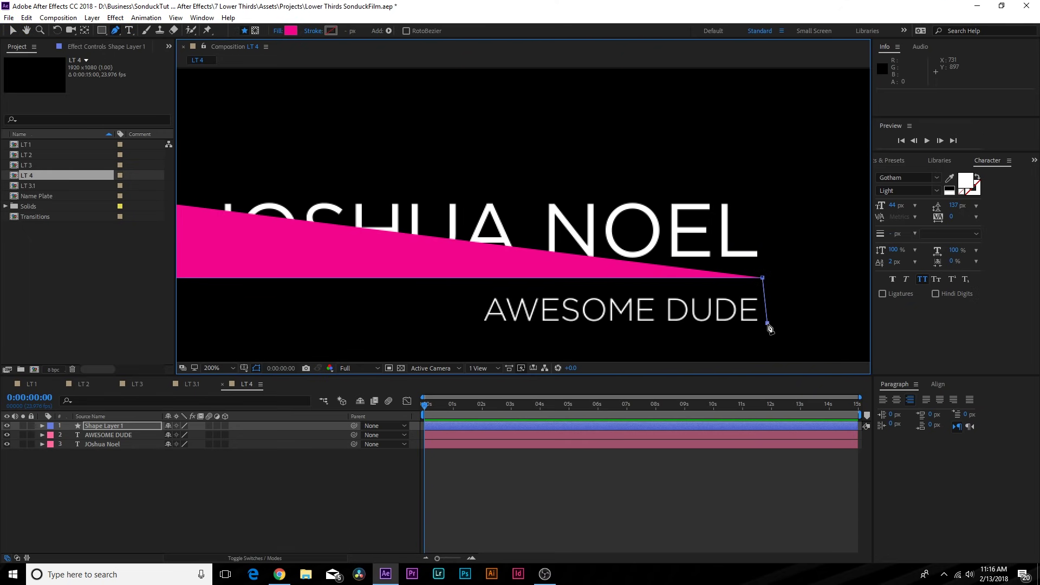
key("ctrl+z")
key("slash")
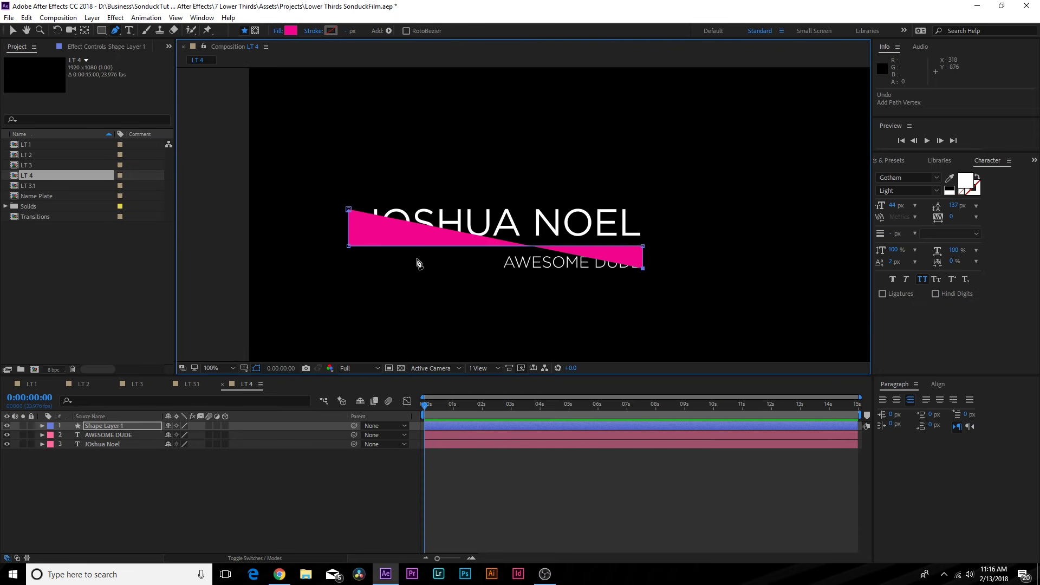
- Set the shape's fill to None and its stroke to a solid colour
left_click(279, 31)
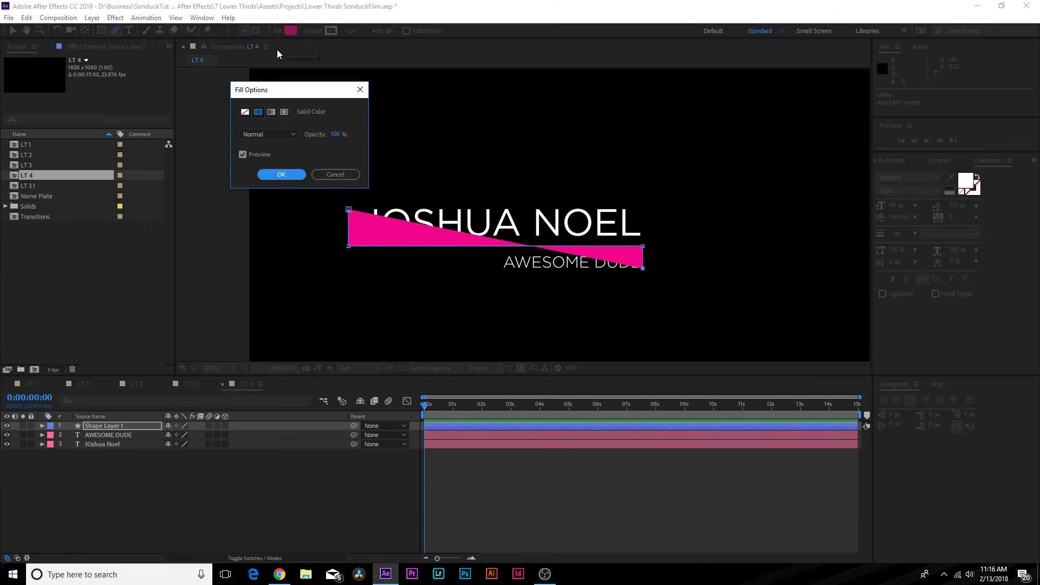
left_click(245, 113)
left_click(281, 174)
left_click(313, 31)
left_click(258, 112)
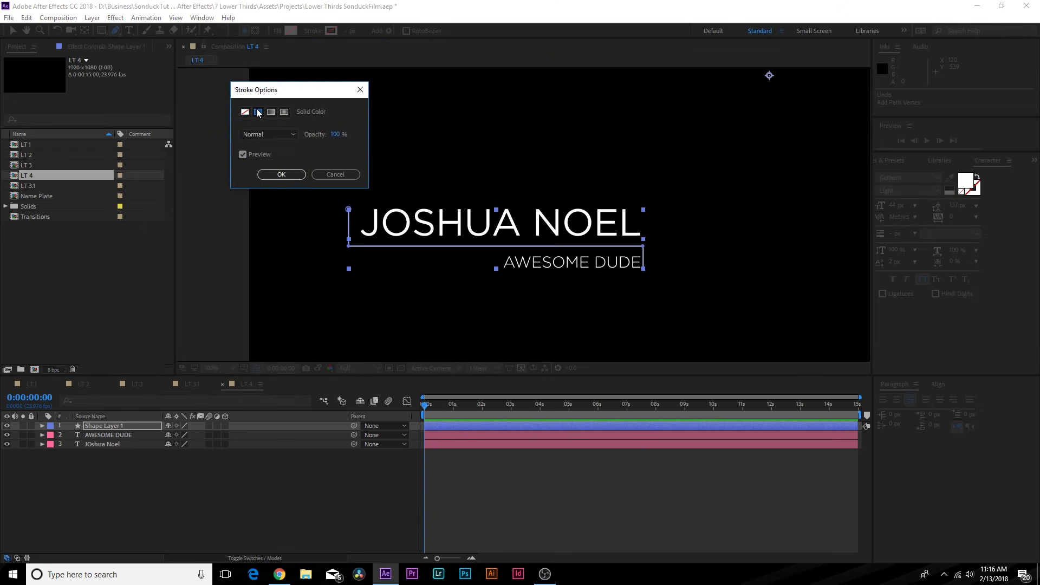
left_click(282, 174)
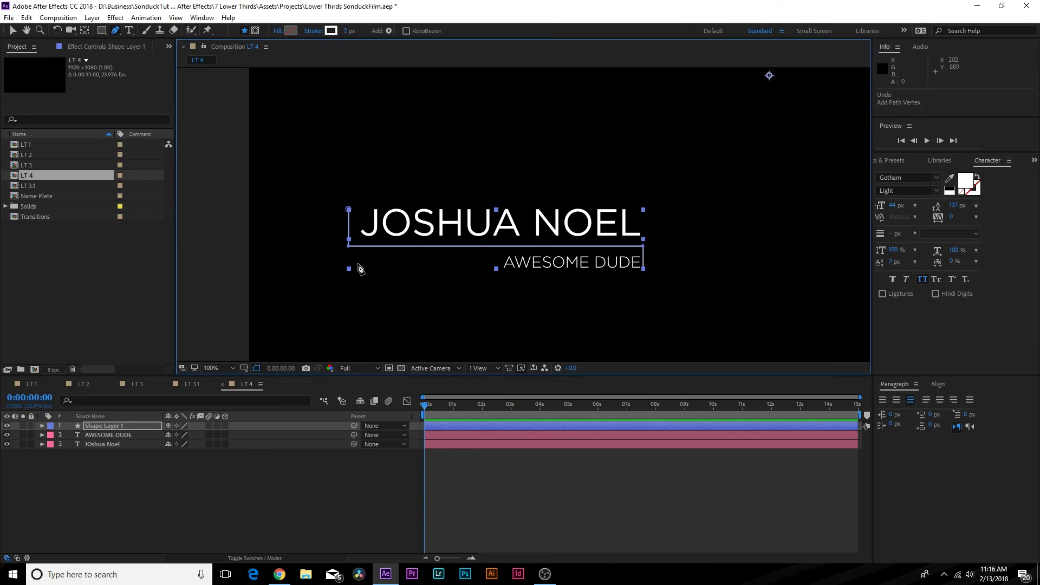
- Nudge the bracket shape layer right, up and one pixel left to 971,535
key("period")
left_click(119, 498)
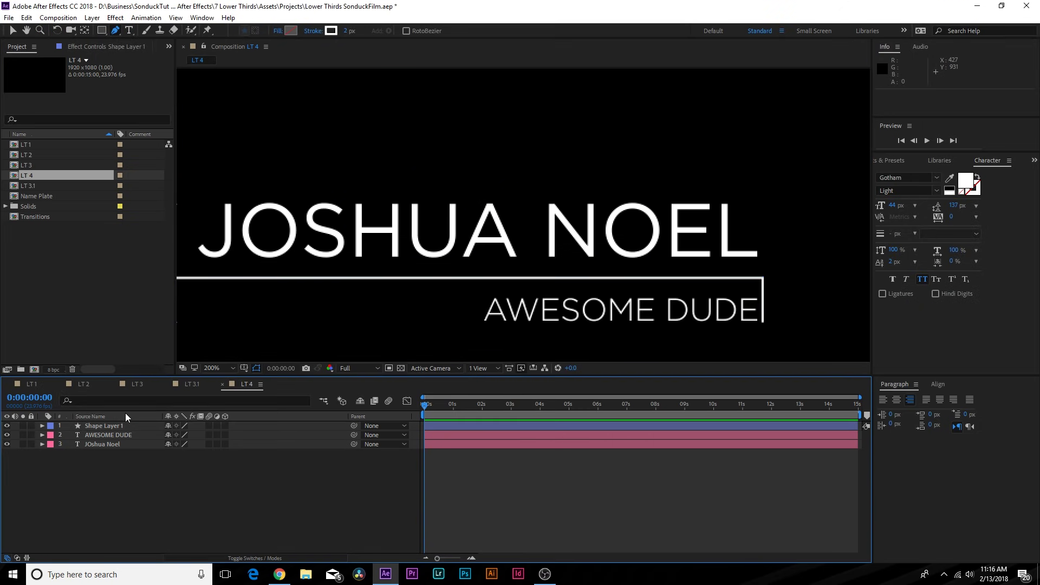
left_click(13, 31)
key("space")
left_click_drag(491, 267, 687, 244)
left_click(370, 262)
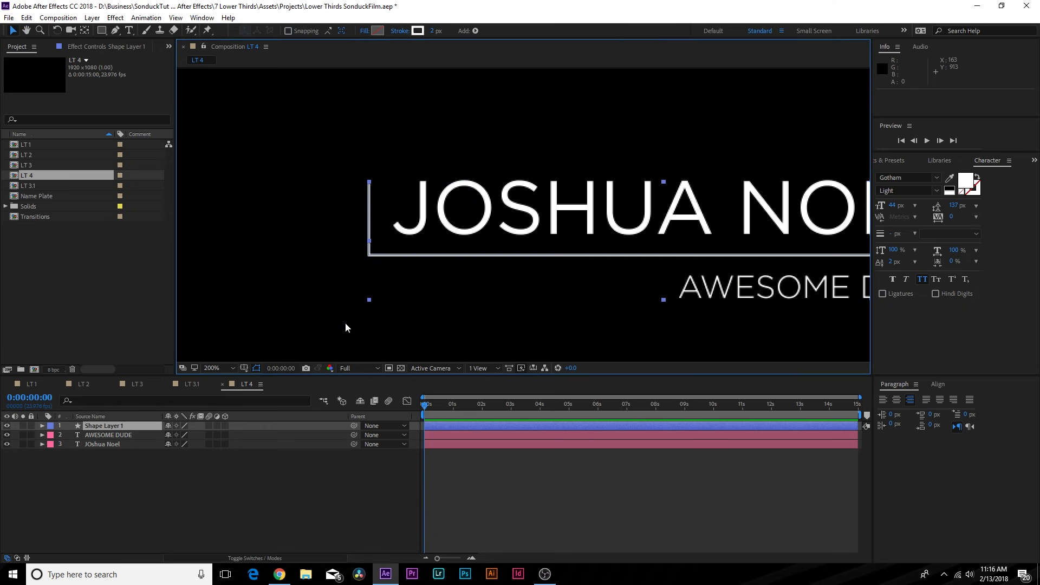
key("shift+Right")
key("shift+Right")
key("shift+Right")
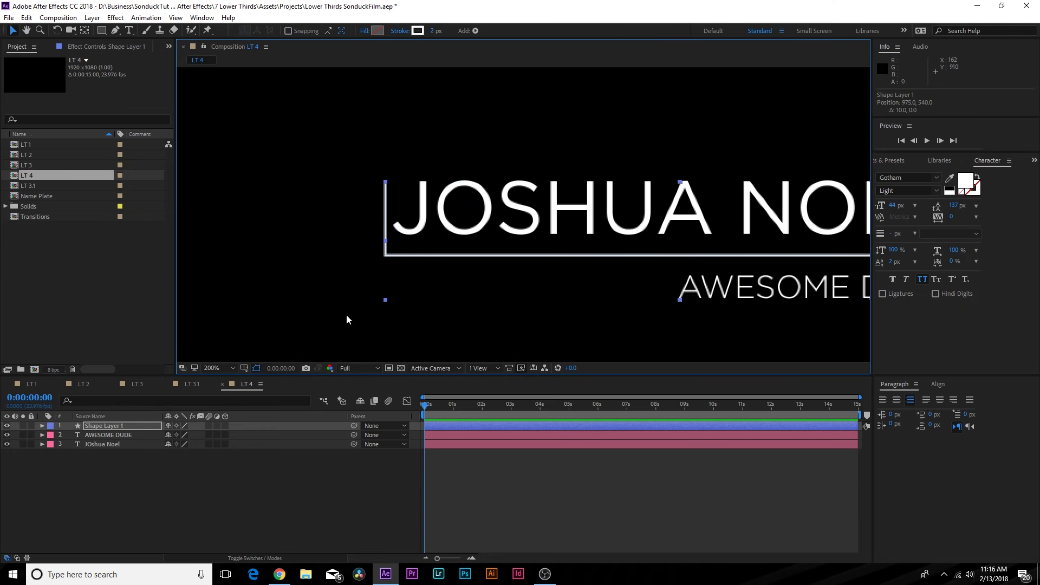
key("shift+Up")
key("Left")
key("Left")
key("Left")
key("Left")
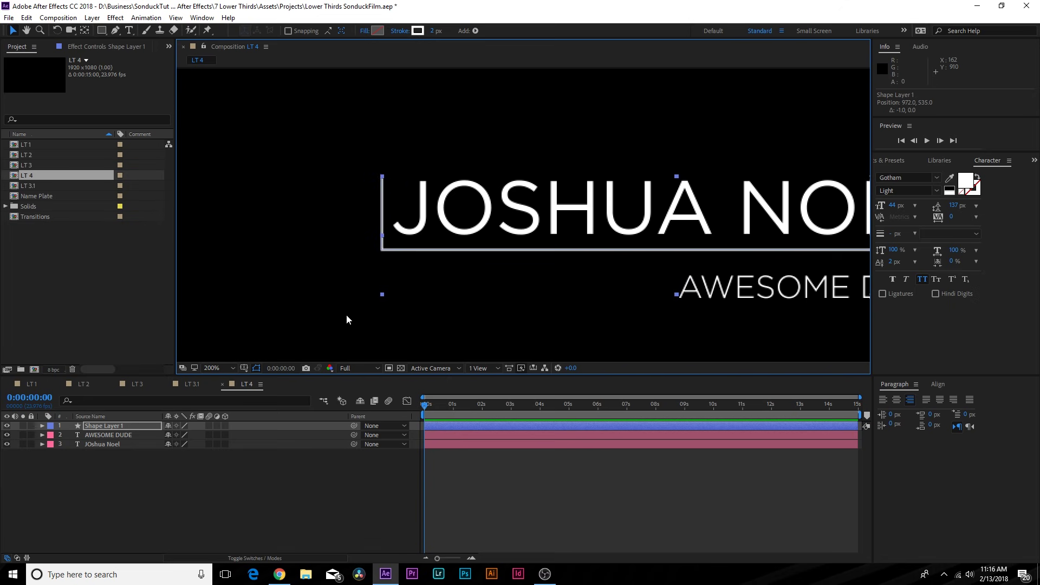
left_click_drag(678, 302, 185, 306)
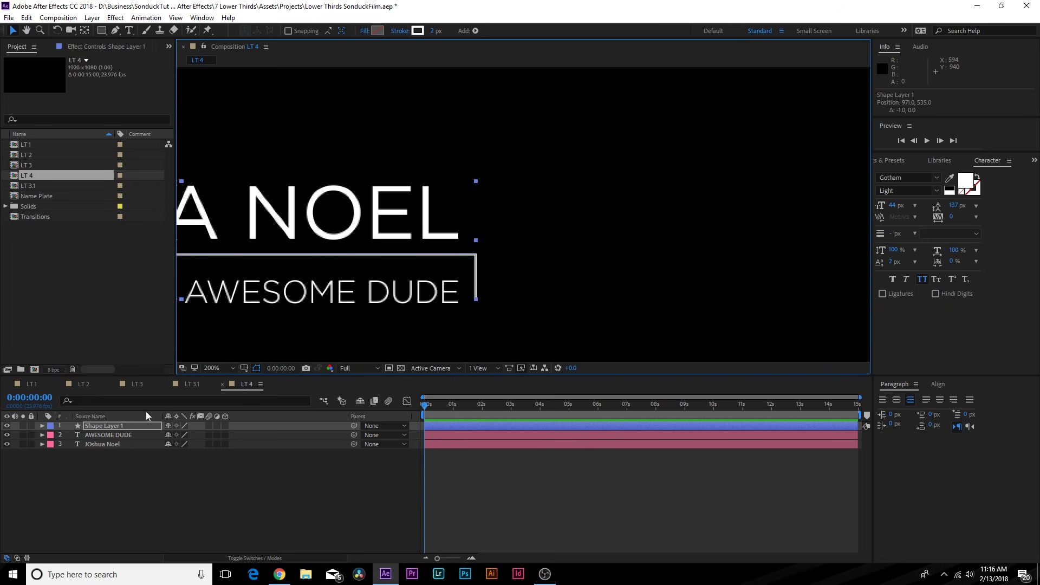
left_click(43, 426)
- Edit Shape 1's Path 1 to drag the bracket's right-hand drop further down
left_click(52, 436)
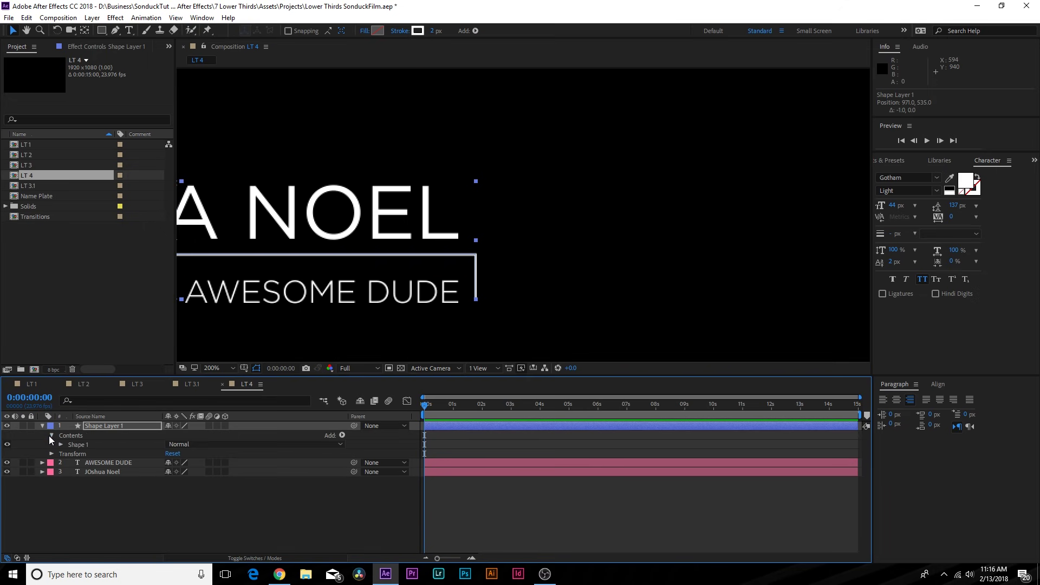
left_click(57, 443)
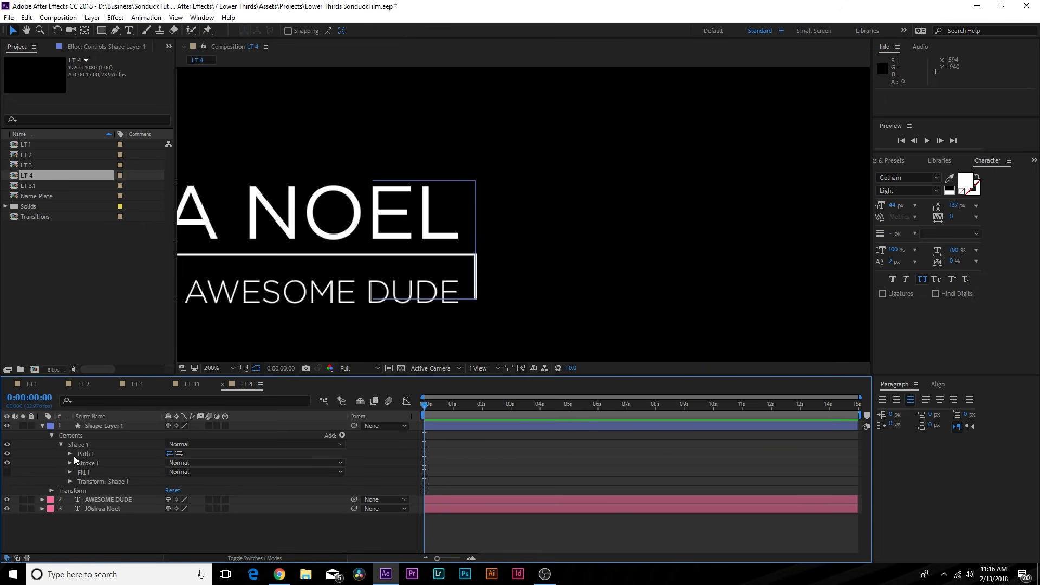
left_click(69, 454)
left_click(102, 463)
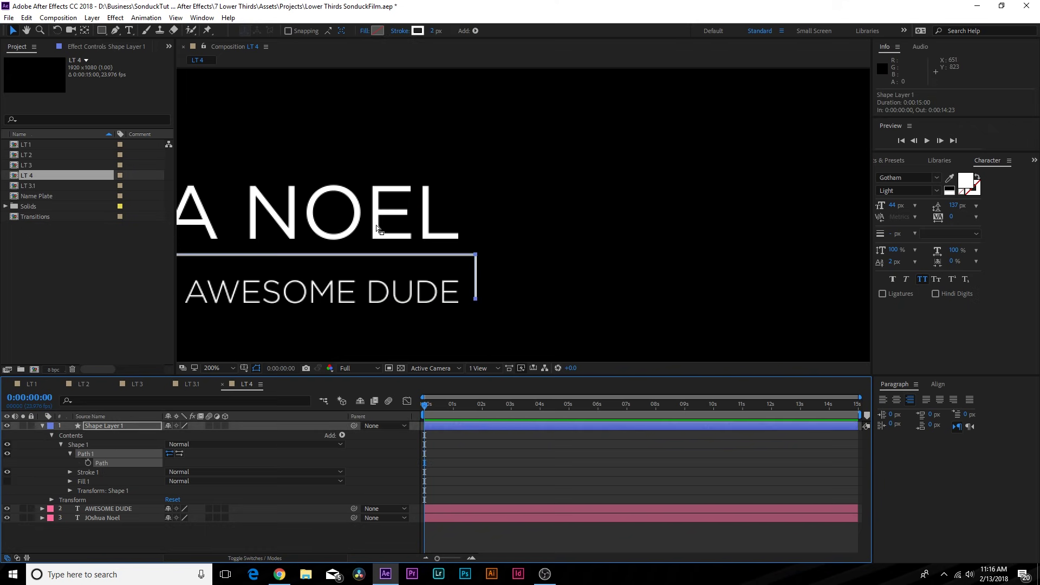
left_click(477, 300)
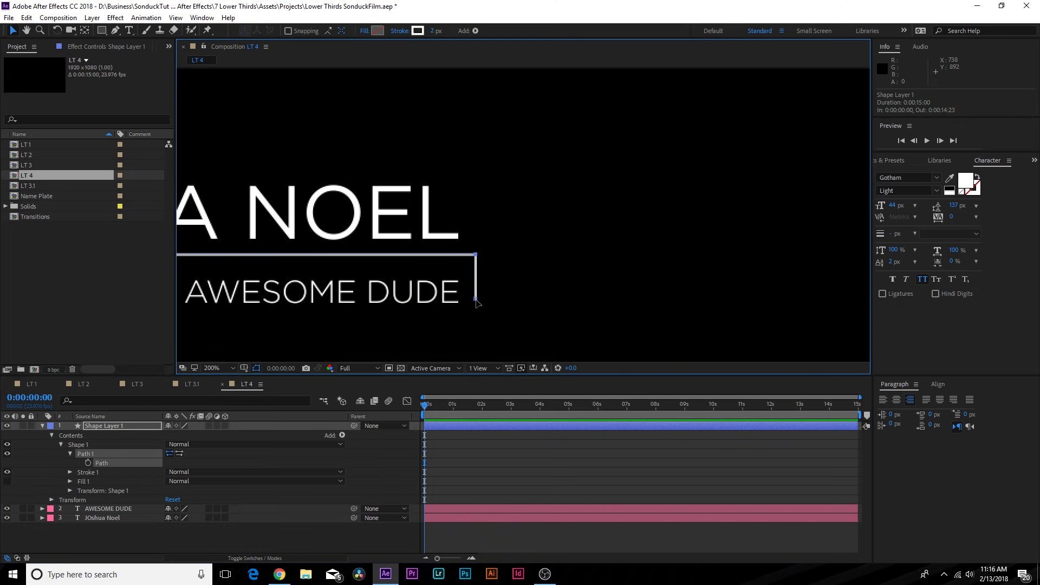
left_click_drag(477, 301, 478, 319)
- Lower the bracket's lower corner slightly and fit the whole composition in view
key("space")
left_click_drag(501, 280, 726, 238)
mouse_move(459, 258)
left_mouse_down()
mouse_move(601, 293)
mouse_move(563, 293)
left_mouse_up()
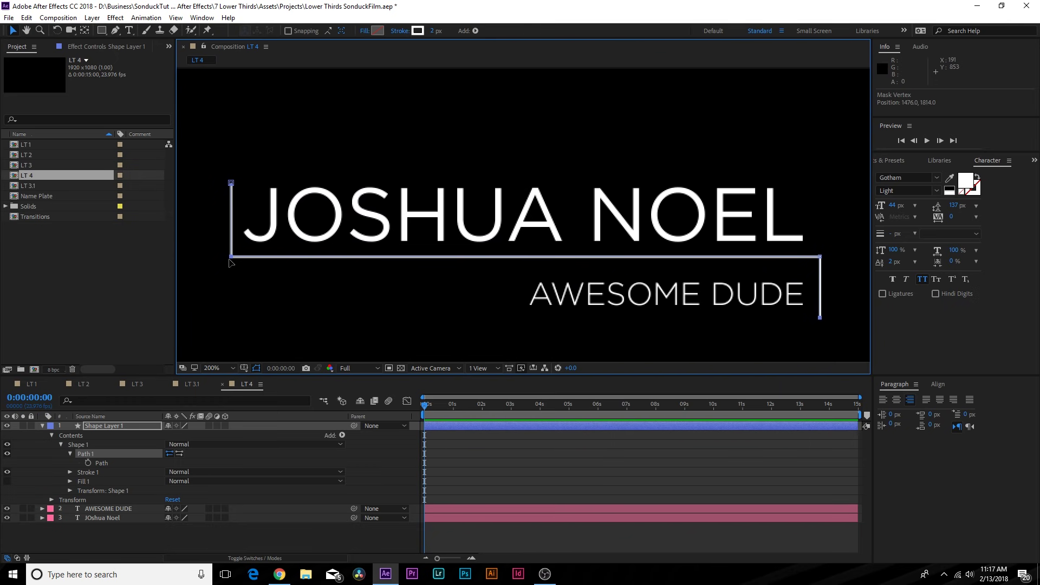
left_click_drag(820, 257, 819, 264)
key("shift+slash")
left_click(402, 410)
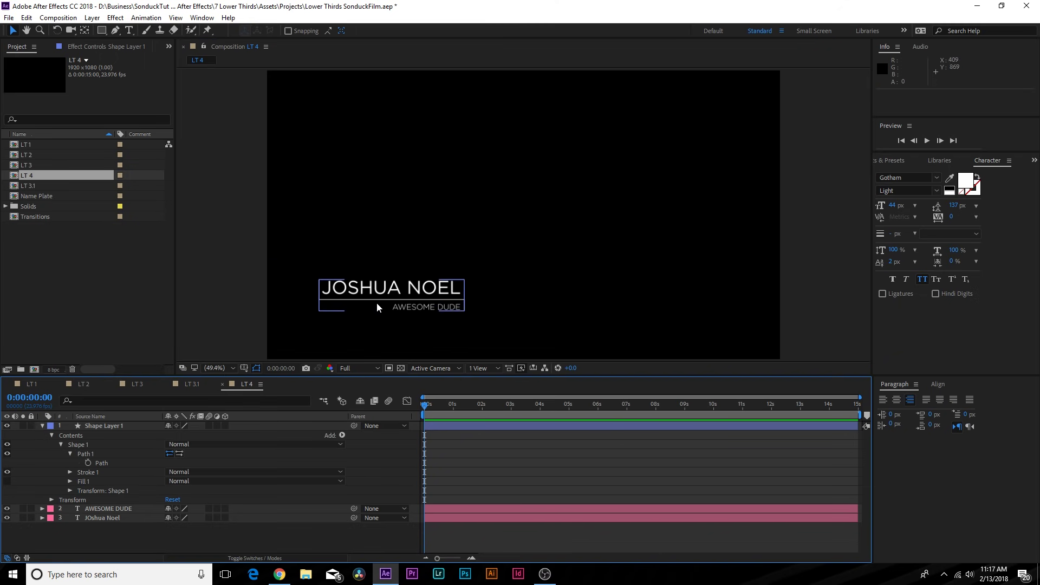
- Add a Trim Paths operator to the bracket line and adjust its Start trim value
left_click(342, 436)
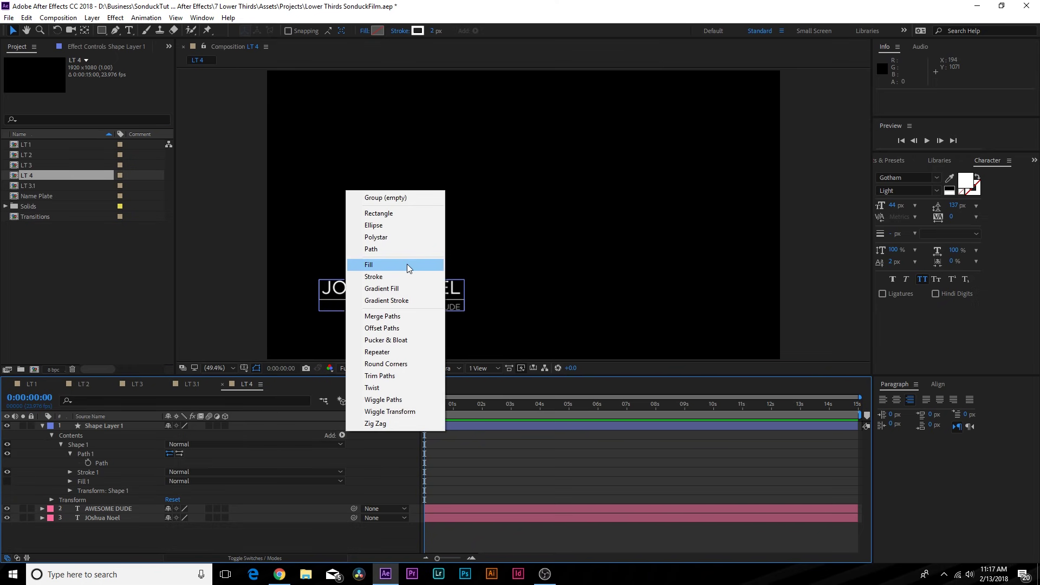
left_click(380, 376)
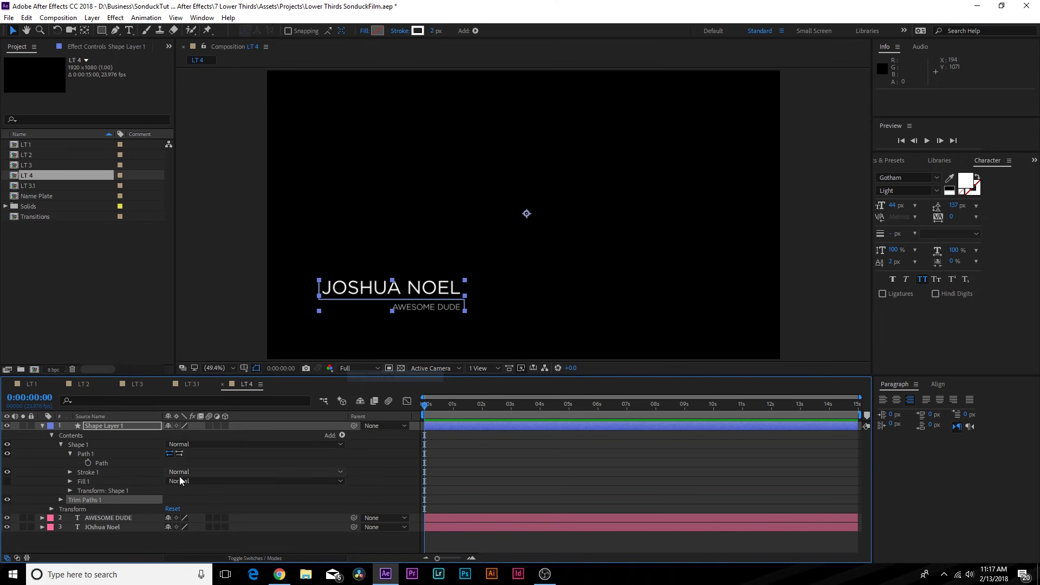
left_click(61, 499)
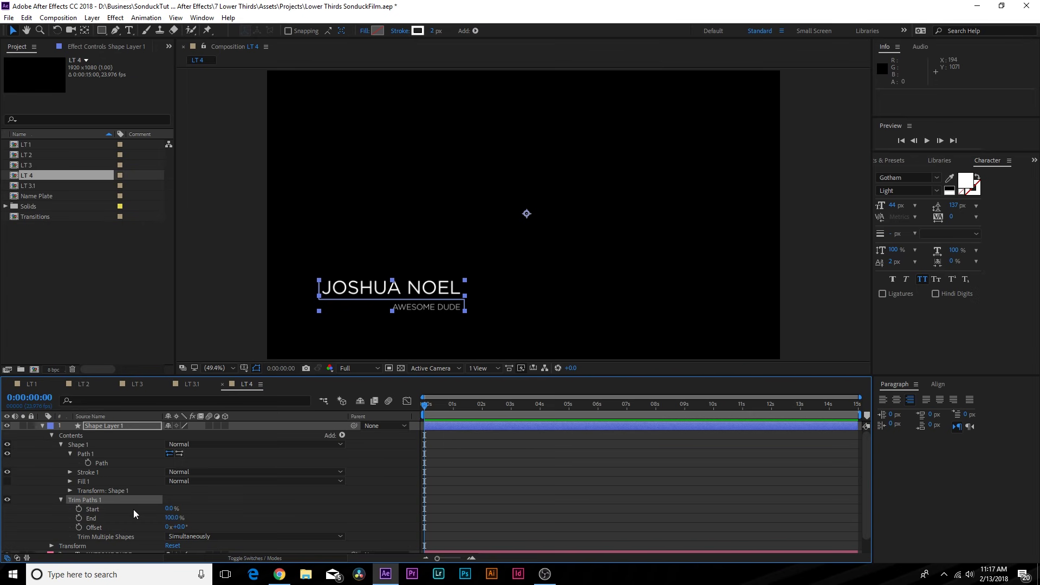
left_click_drag(174, 510, 180, 508)
left_click(255, 369)
left_click(255, 371)
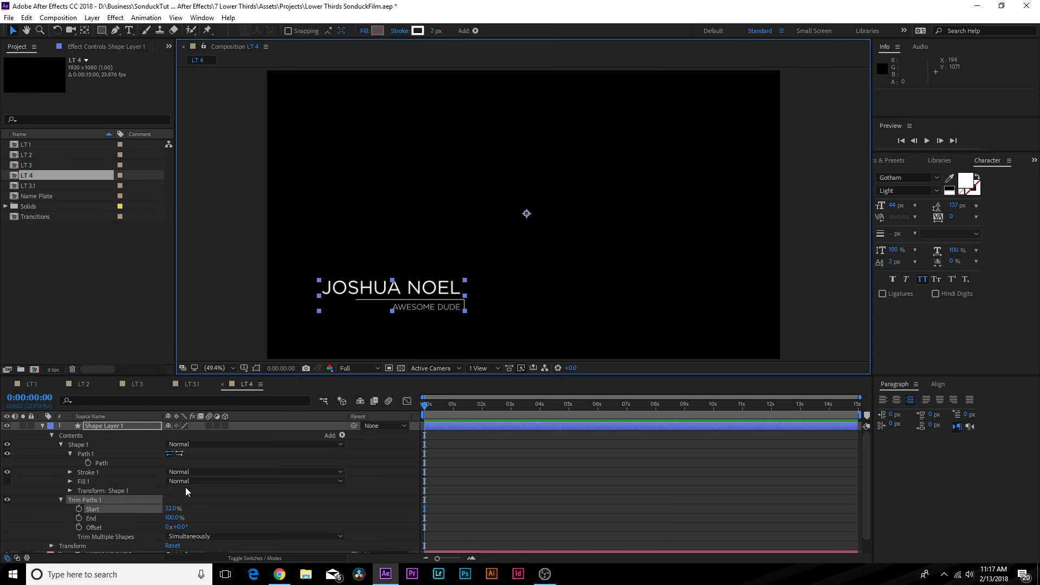
left_click(162, 507)
left_click_drag(176, 509, 106, 518)
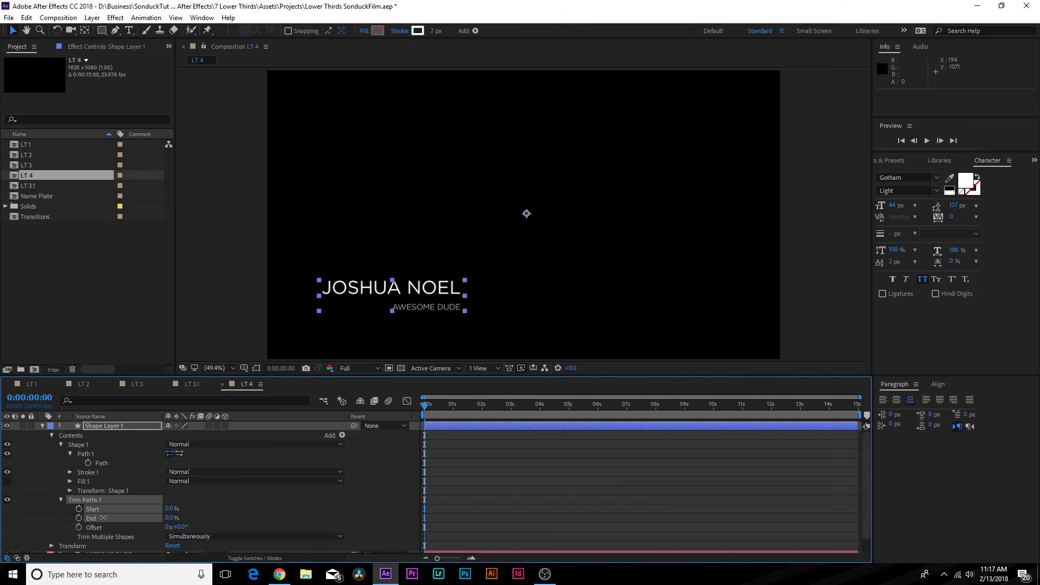
- Keyframe Trim Paths End from 0% to 100% near 1:19, then Easy Ease both keyframes with F9
left_click_drag(433, 410, 477, 413)
mouse_move(169, 518)
left_mouse_down()
mouse_move(135, 517)
mouse_move(249, 518)
left_mouse_up()
mouse_move(452, 408)
left_mouse_down()
mouse_move(418, 411)
mouse_move(479, 410)
left_mouse_up()
left_click(491, 453)
left_click_drag(508, 482, 401, 539)
key("F9")
left_click_drag(450, 407, 489, 423)
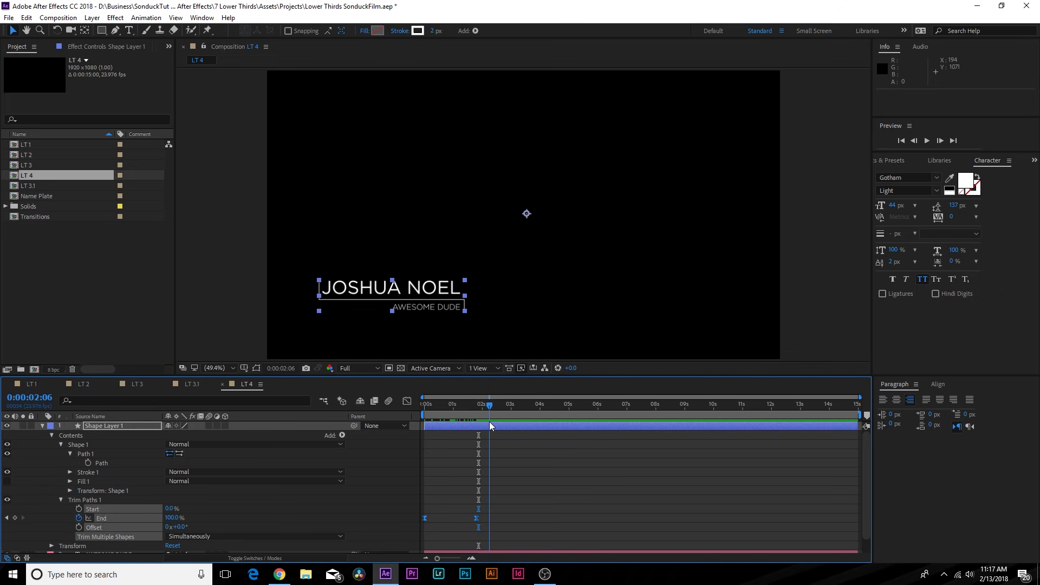
left_click(518, 469)
key("u")
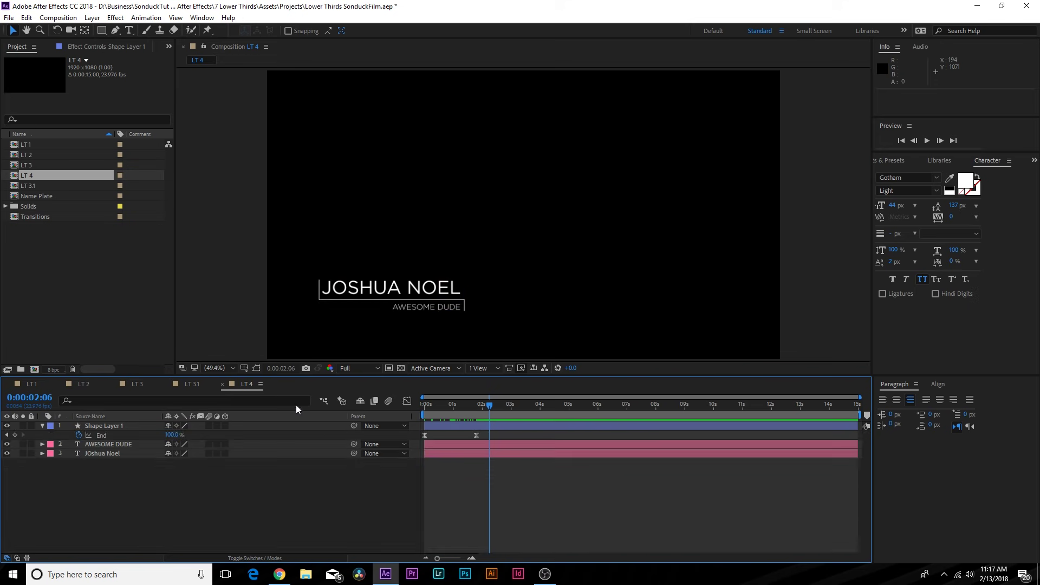
left_click(220, 369)
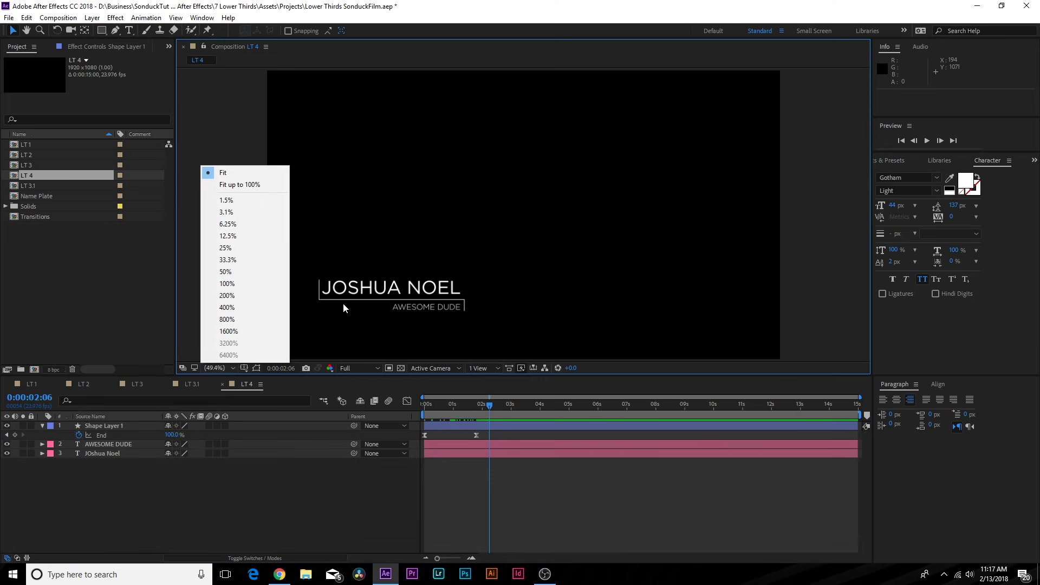
left_click(579, 298)
scroll(433, 298, "up", 3)
key("space")
left_click_drag(305, 340, 803, 190)
left_click_drag(418, 331, 499, 176)
left_click_drag(444, 415, 437, 408)
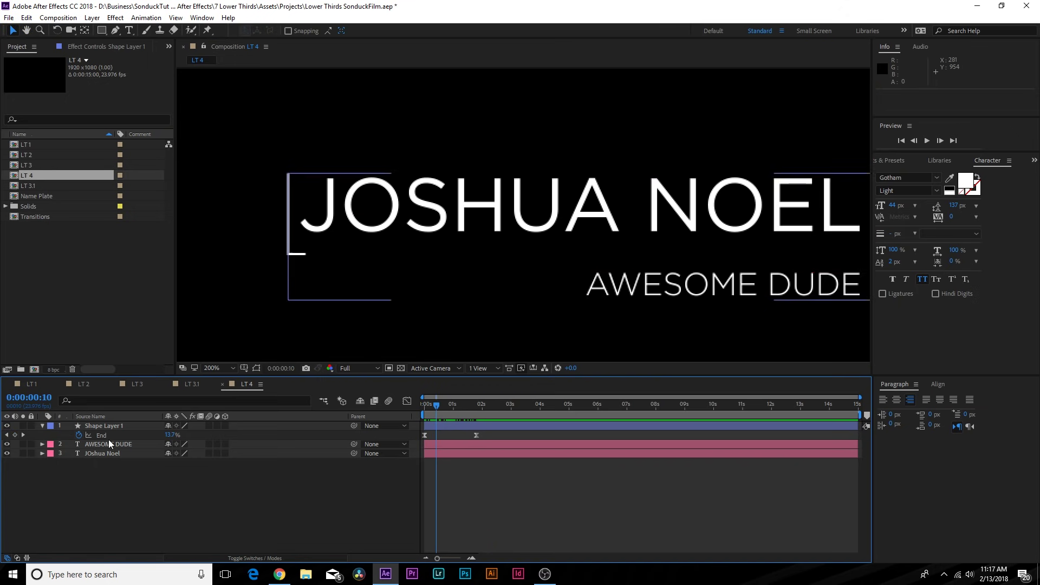
- Keyframe the name's Position so it slides in from the left, landing around 1:10
left_click(99, 453)
key("p")
left_click(69, 462)
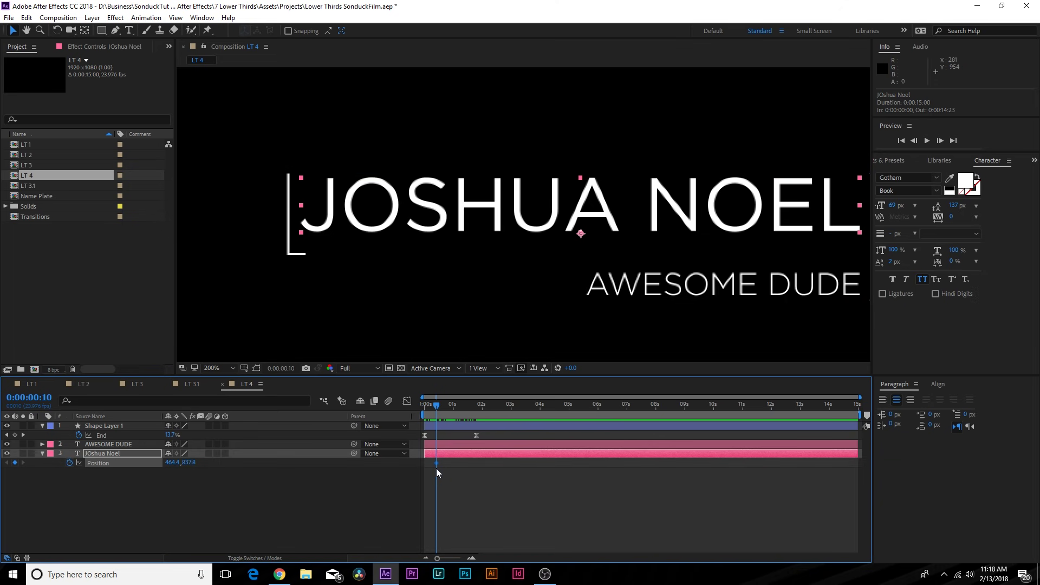
left_click_drag(438, 463, 464, 460)
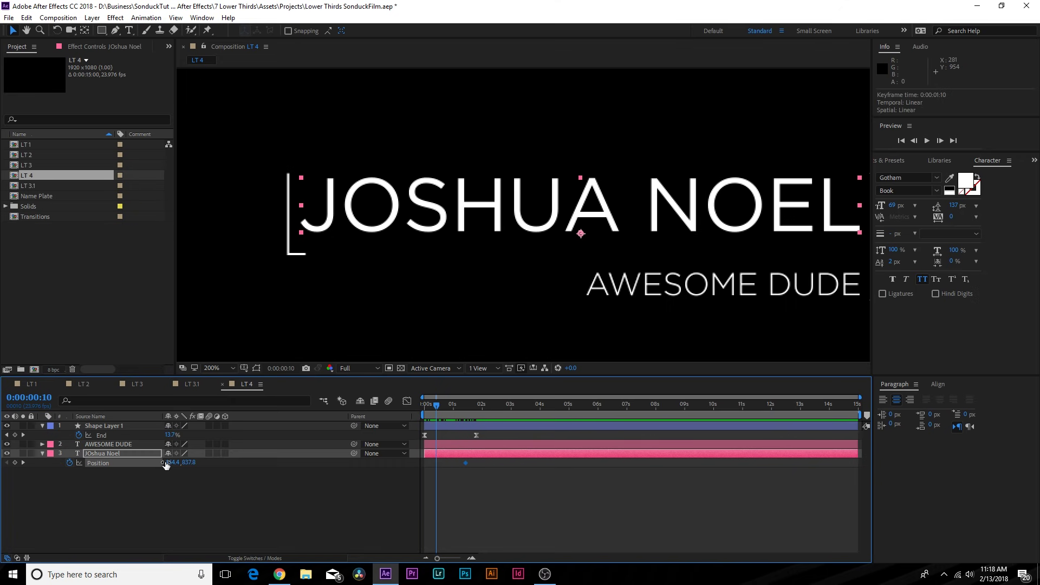
left_click_drag(169, 463, 145, 462)
- Keyframe AWESOME DUDE's Position so it slides in from the right, landing around 3:02
left_click(113, 445)
left_click_drag(437, 405, 475, 411)
left_click_drag(599, 294, 356, 271)
left_click_drag(480, 405, 477, 404)
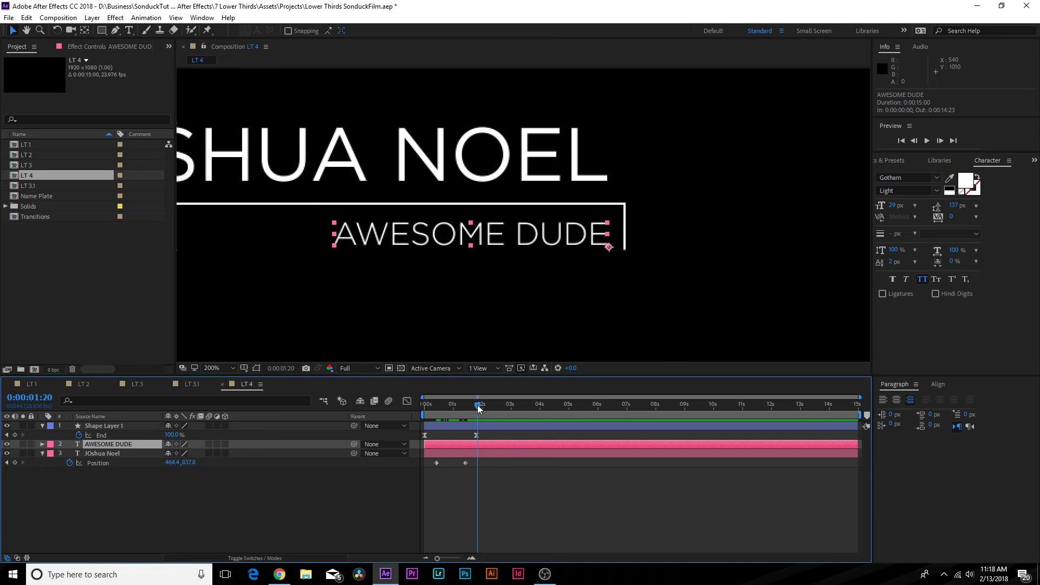
left_click(99, 453)
left_click(100, 444)
key("p")
left_click(69, 454)
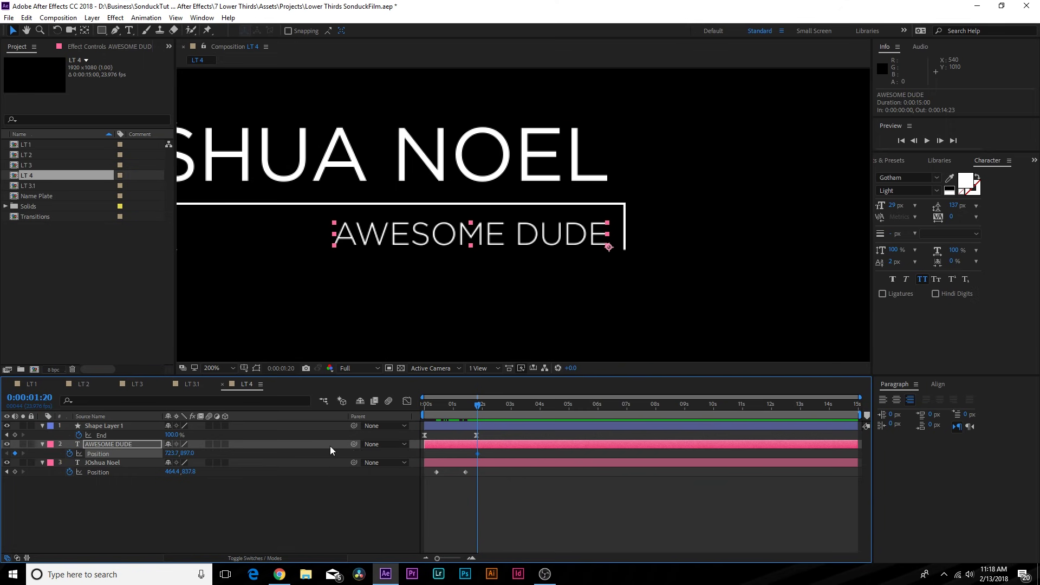
left_click_drag(477, 453, 513, 453)
left_click_drag(168, 453, 195, 455)
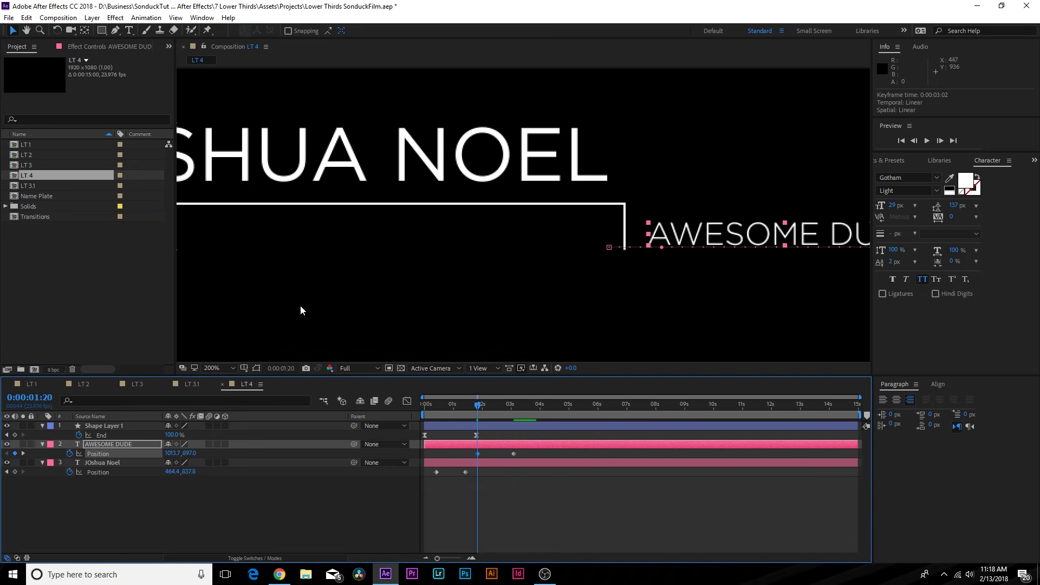
- Set the viewer back to Fit and select both layers' second Position keyframes
left_click(212, 368)
left_click(222, 173)
left_click_drag(523, 446, 458, 483)
left_click_drag(457, 402, 417, 440)
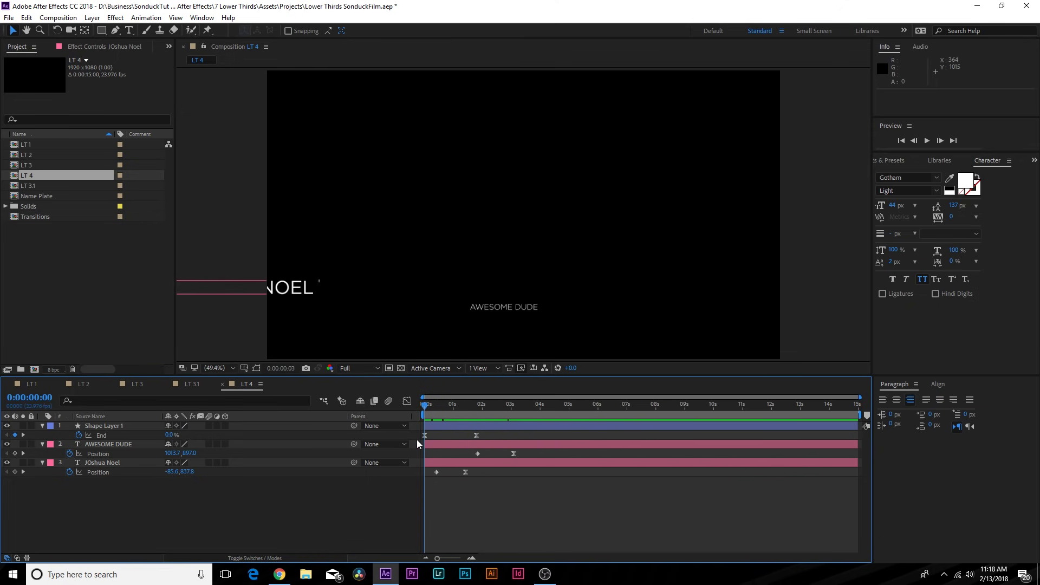
left_click(102, 460)
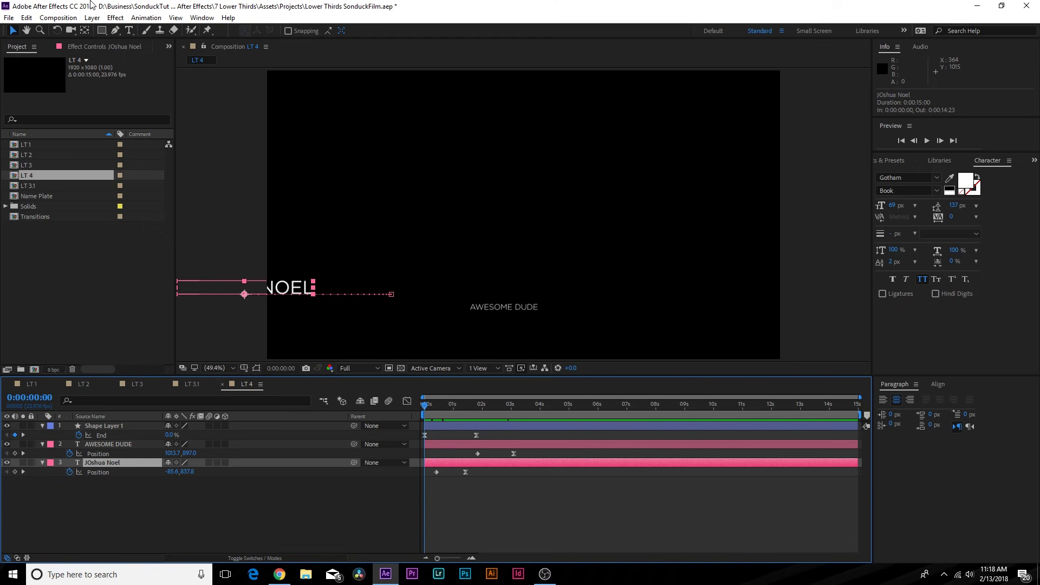
- Pre-compose the name text layer into a new comp called 'Name 1'
left_click(92, 17)
left_click(106, 434)
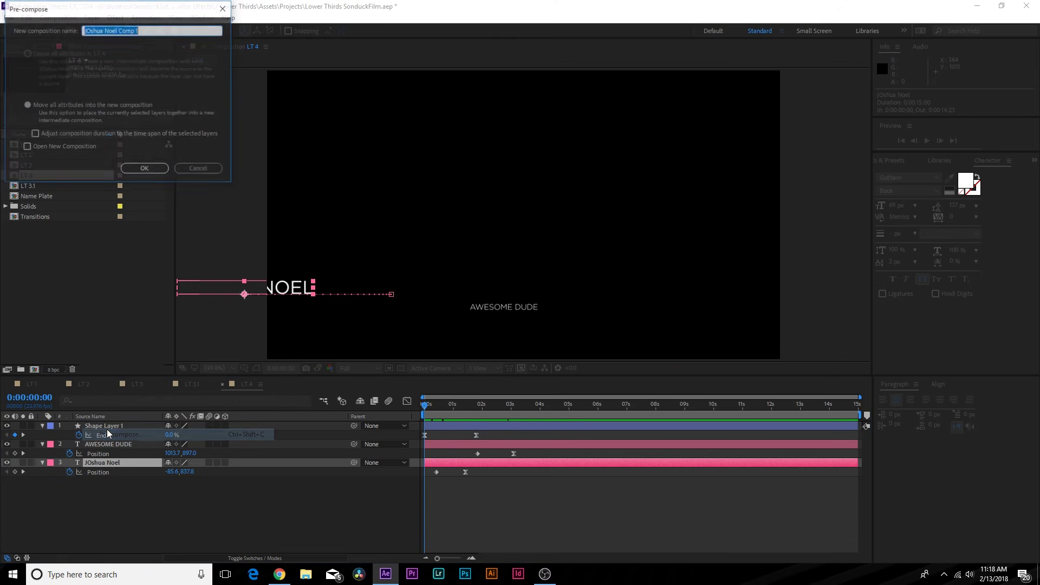
type("Nam")
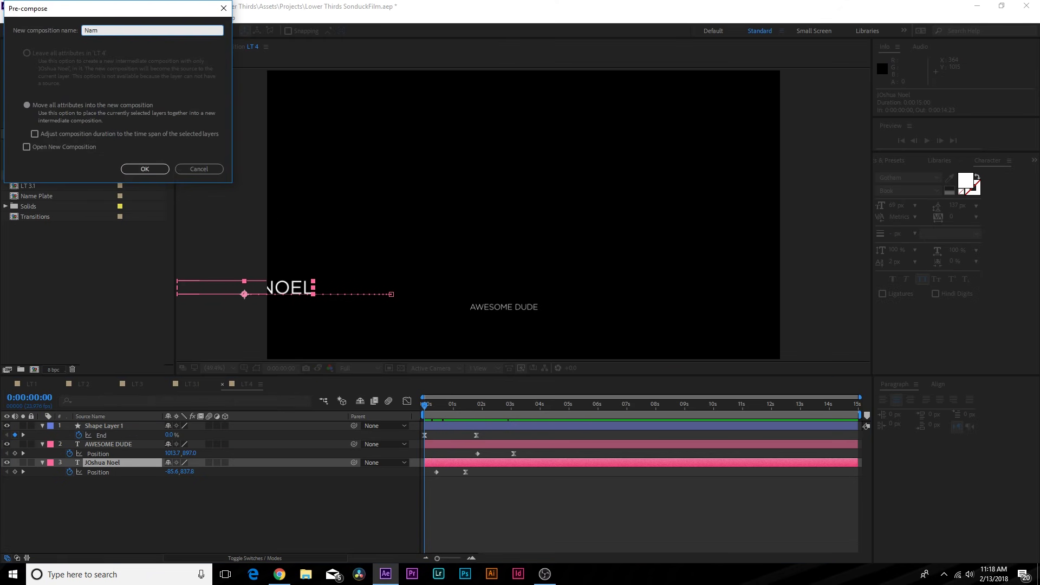
type("e 1")
key("Return")
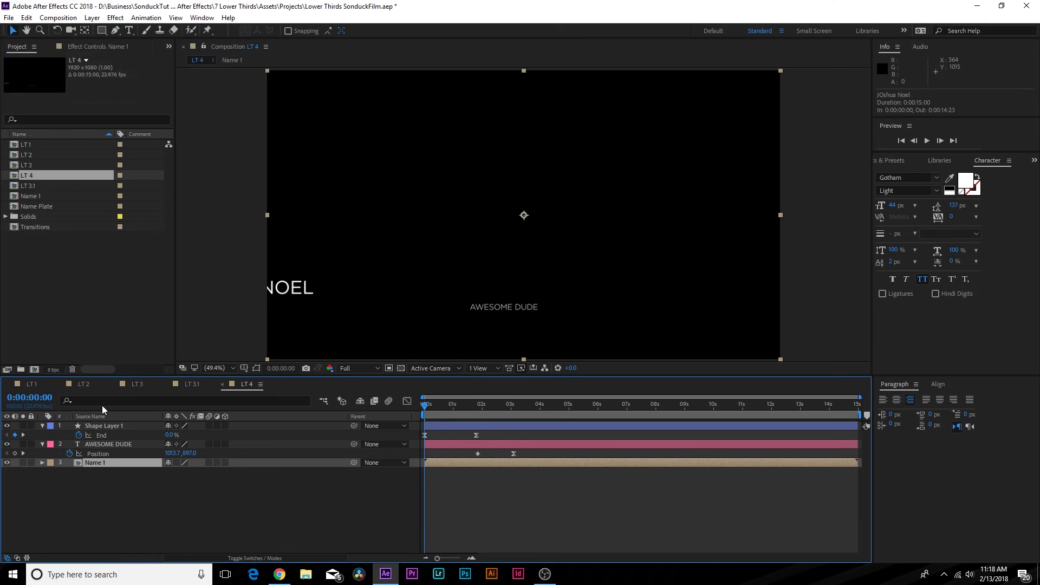
- Draw a rectangle mask left of the bracket on Name 1 and set it to Subtract
left_click(99, 444)
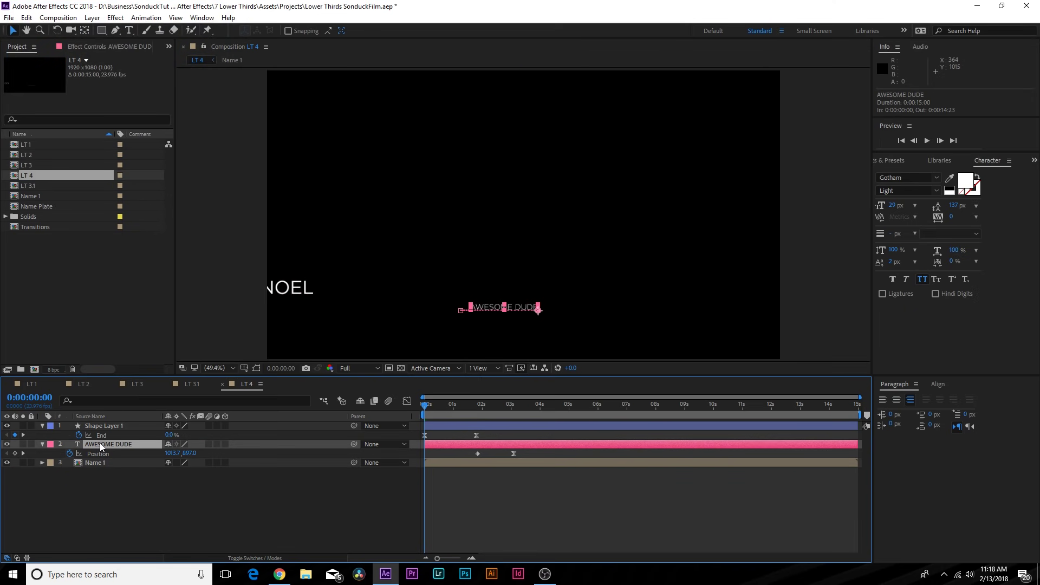
left_click(437, 403)
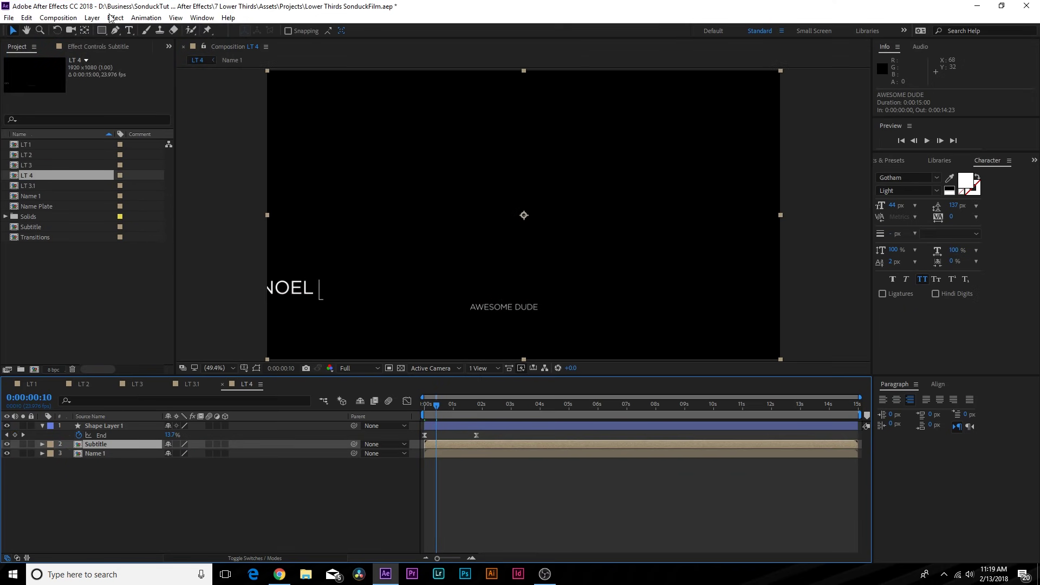
left_click(102, 31)
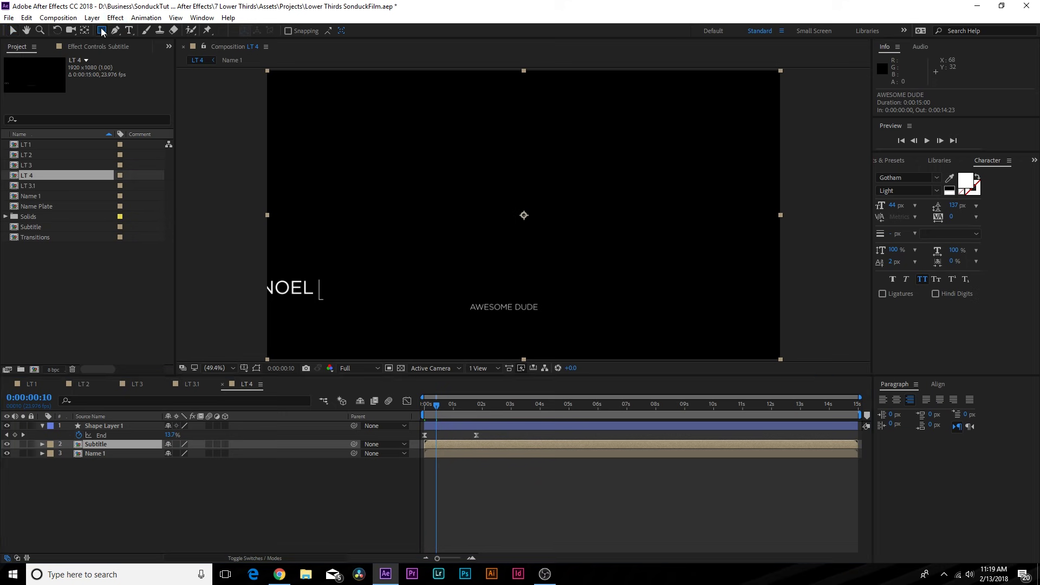
mouse_move(432, 406)
left_mouse_down()
mouse_move(444, 405)
mouse_move(432, 403)
left_mouse_up()
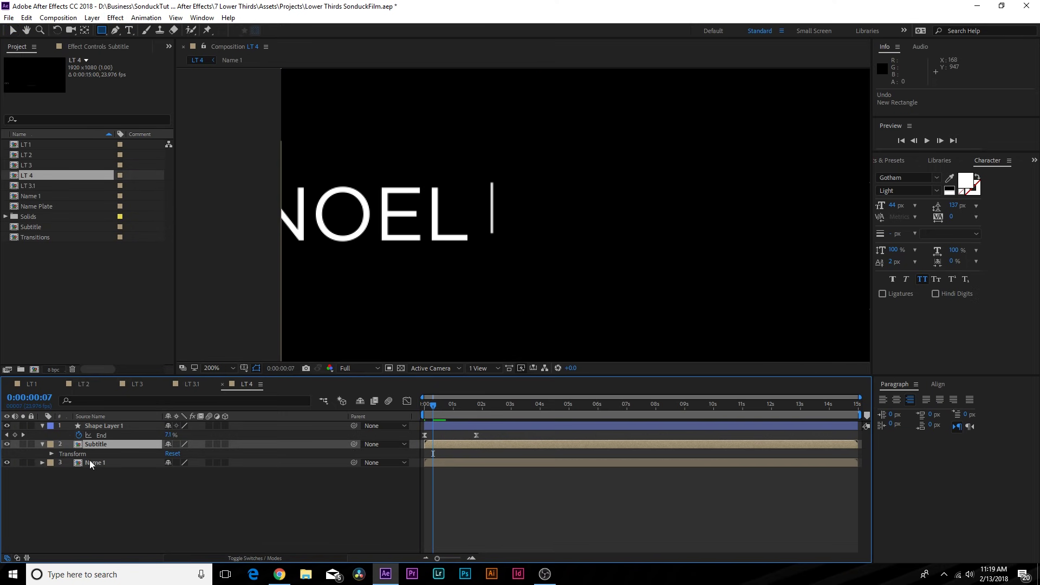
left_click(93, 463)
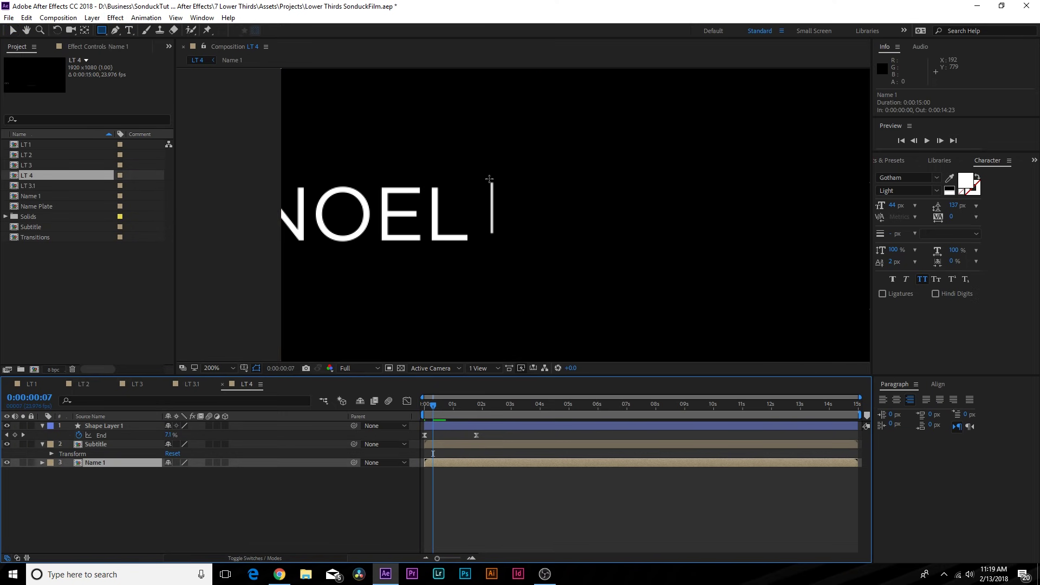
left_click_drag(492, 175, 215, 285)
left_click(200, 481)
left_click(200, 423)
left_click_drag(440, 405, 456, 405)
left_click(216, 368)
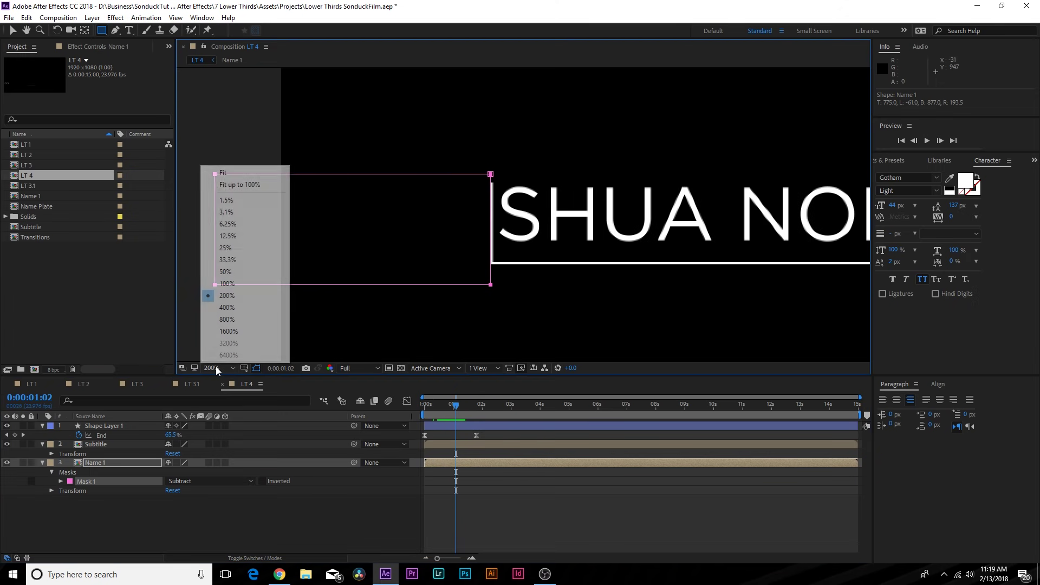
left_click(216, 175)
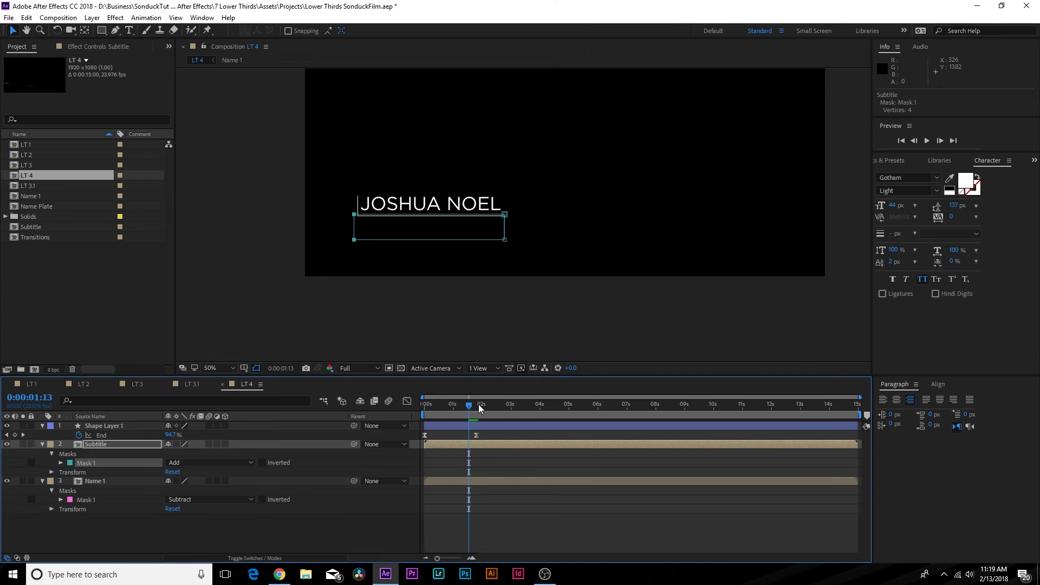
mouse_move(479, 404)
left_mouse_down()
mouse_move(426, 405)
mouse_move(521, 404)
mouse_move(462, 408)
left_mouse_up()
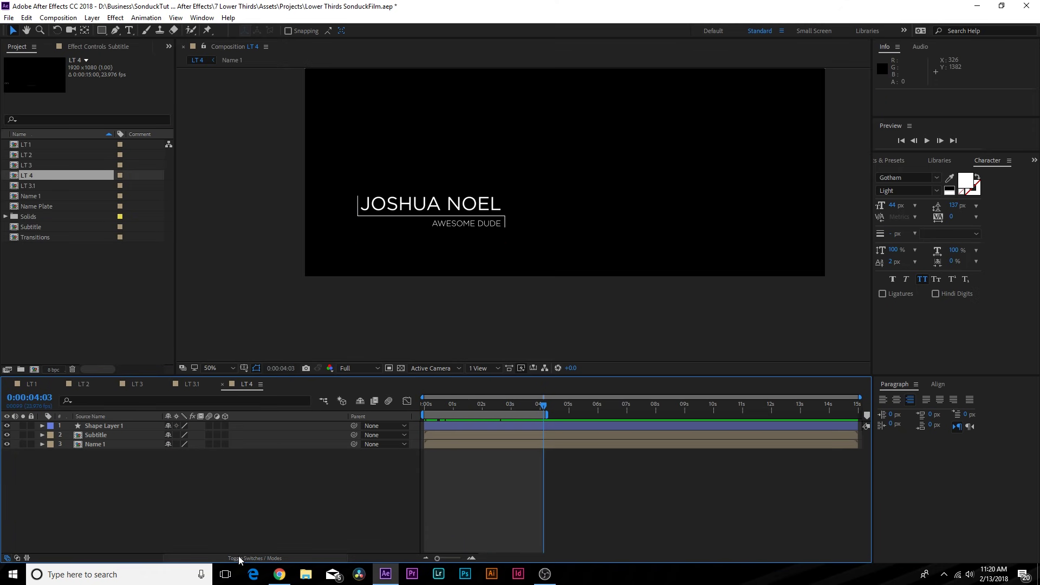
- Enable Motion Blur on all three layers, then preview this lower third and LT 3
left_click(238, 557)
left_click(206, 558)
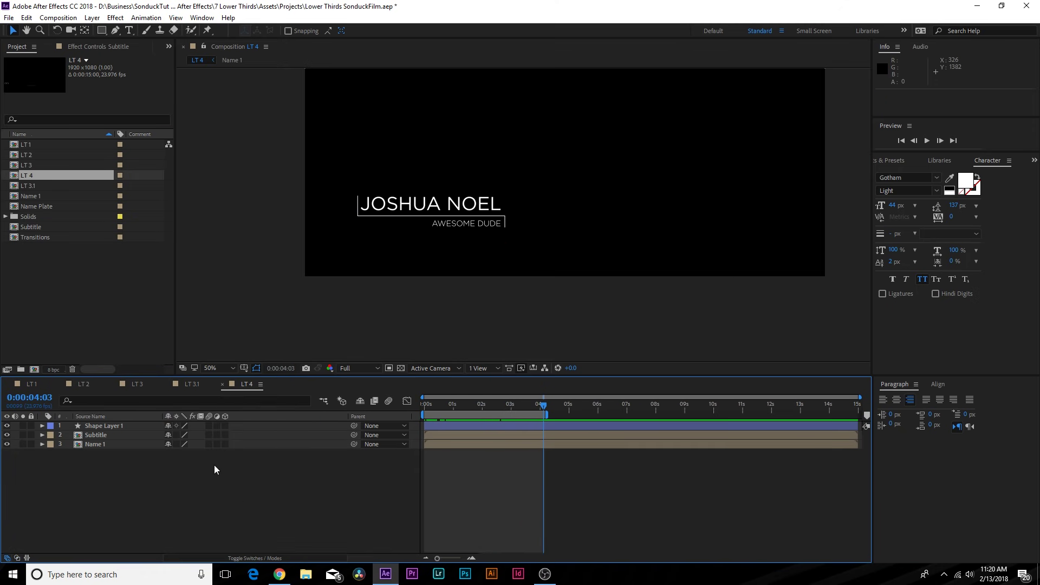
left_click(208, 428)
key("ctrl+a")
left_click(209, 427)
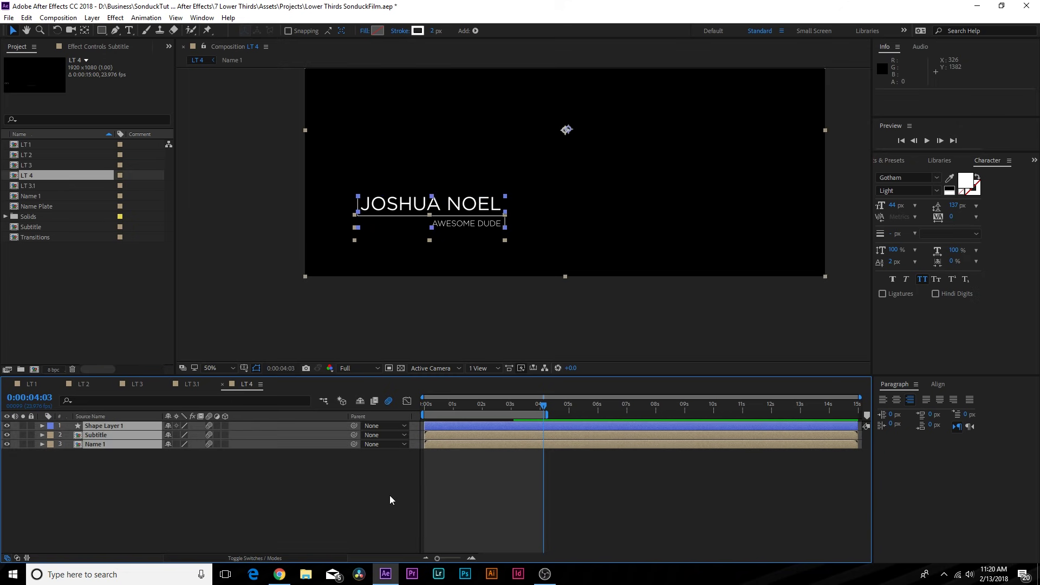
key("space")
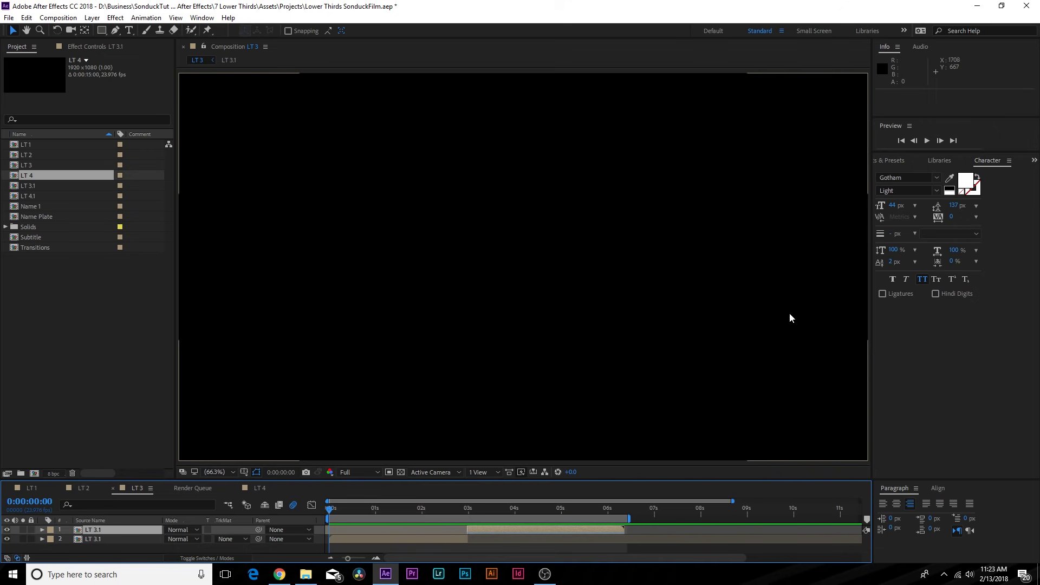
key("space")
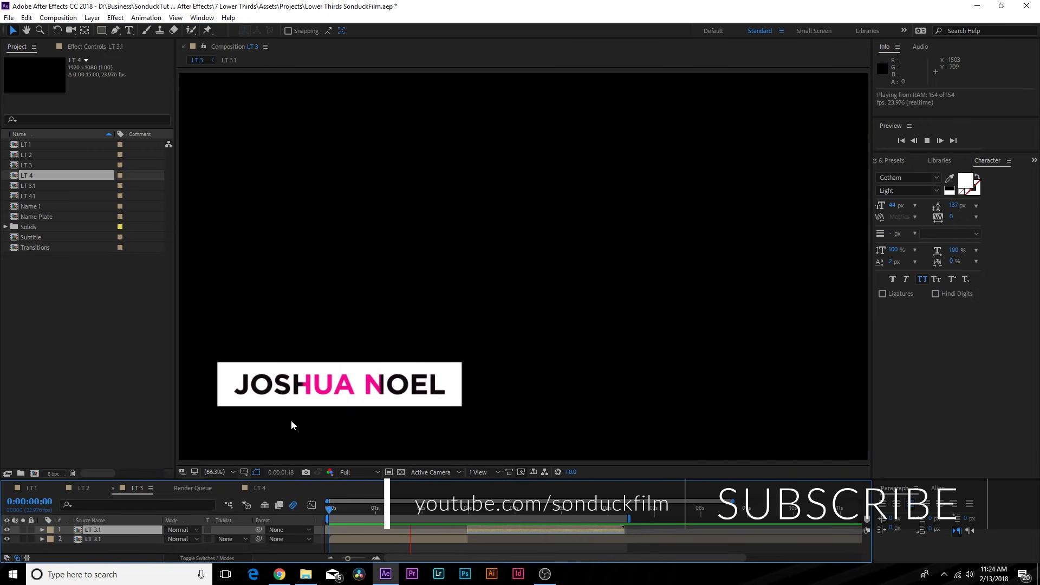